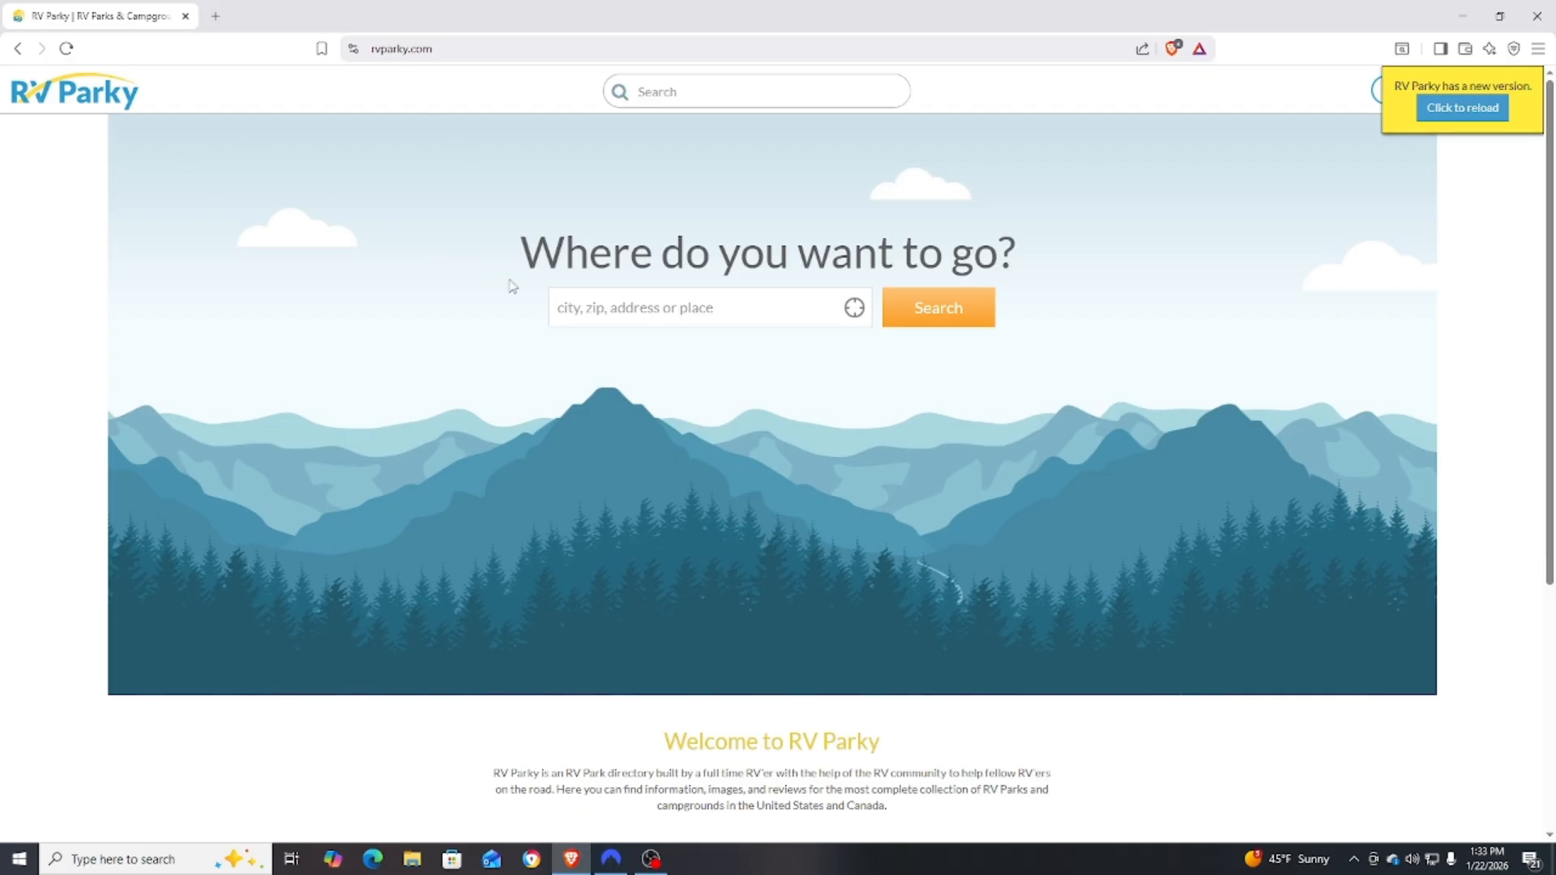
Search for RV parks and stops around zip code 38080.
left_click(589, 313)
type("3")
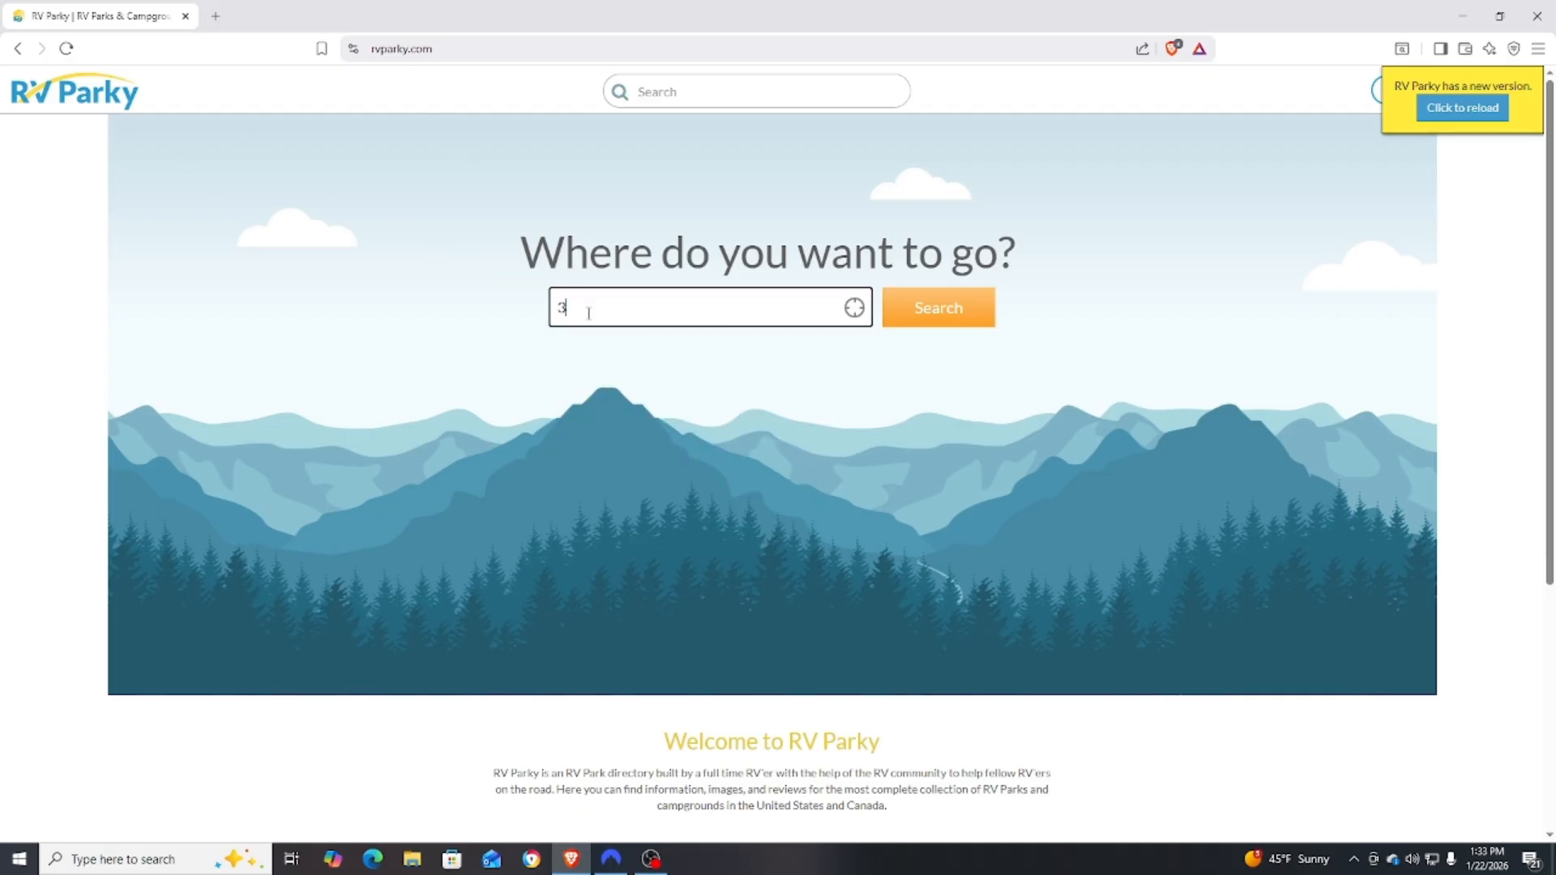
type("8080")
key("Return")
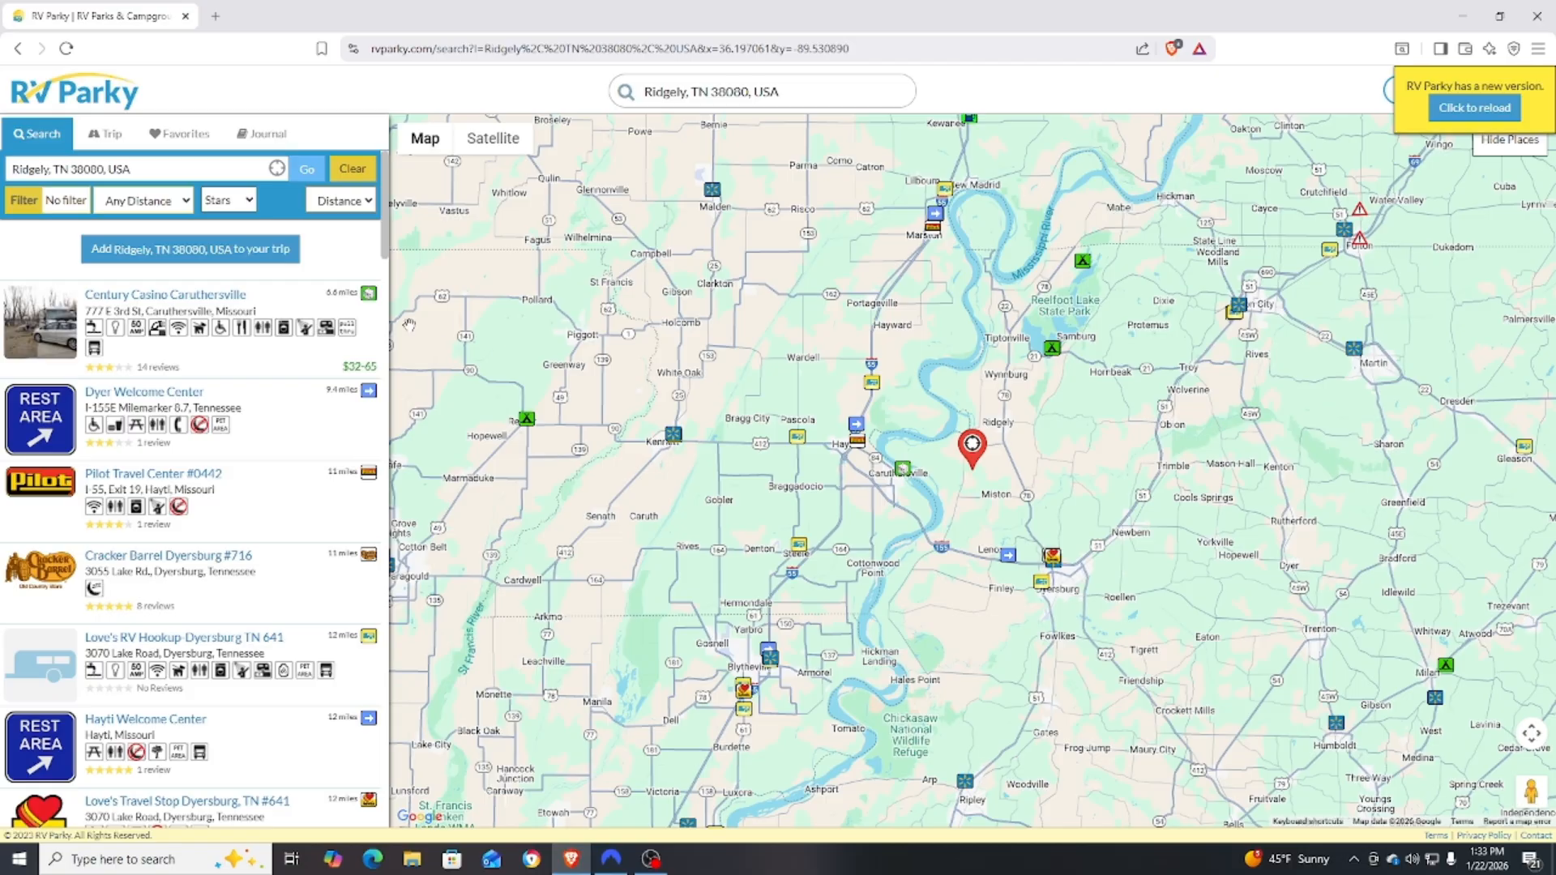
Log in to the trip planner and create a trip titled New Trip, starting 01/22/2026 from Memphis, TN.
left_click(112, 135)
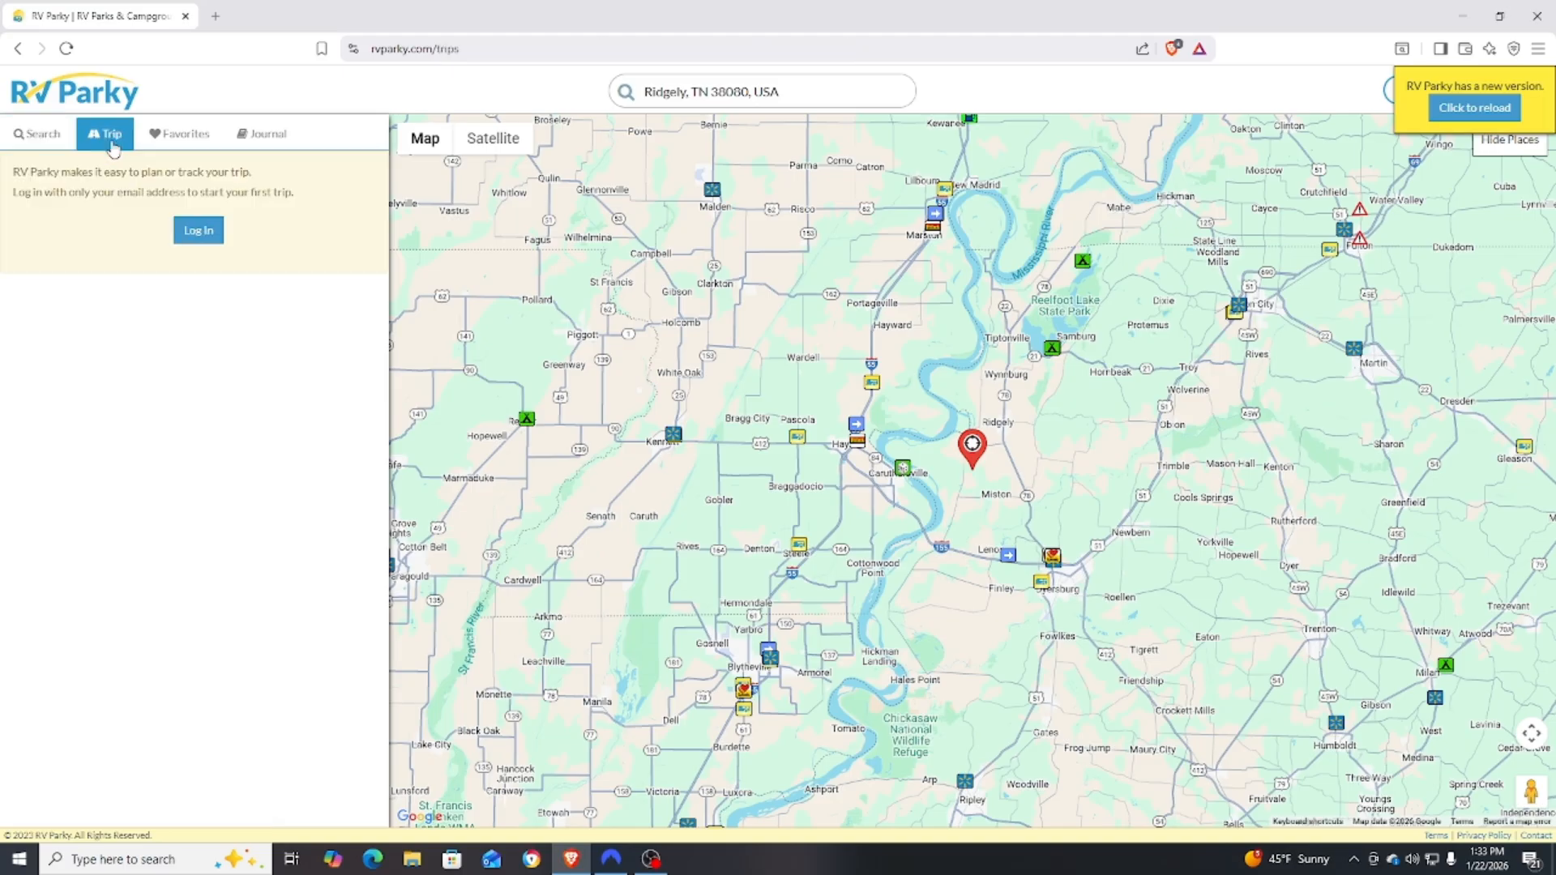
left_click(210, 242)
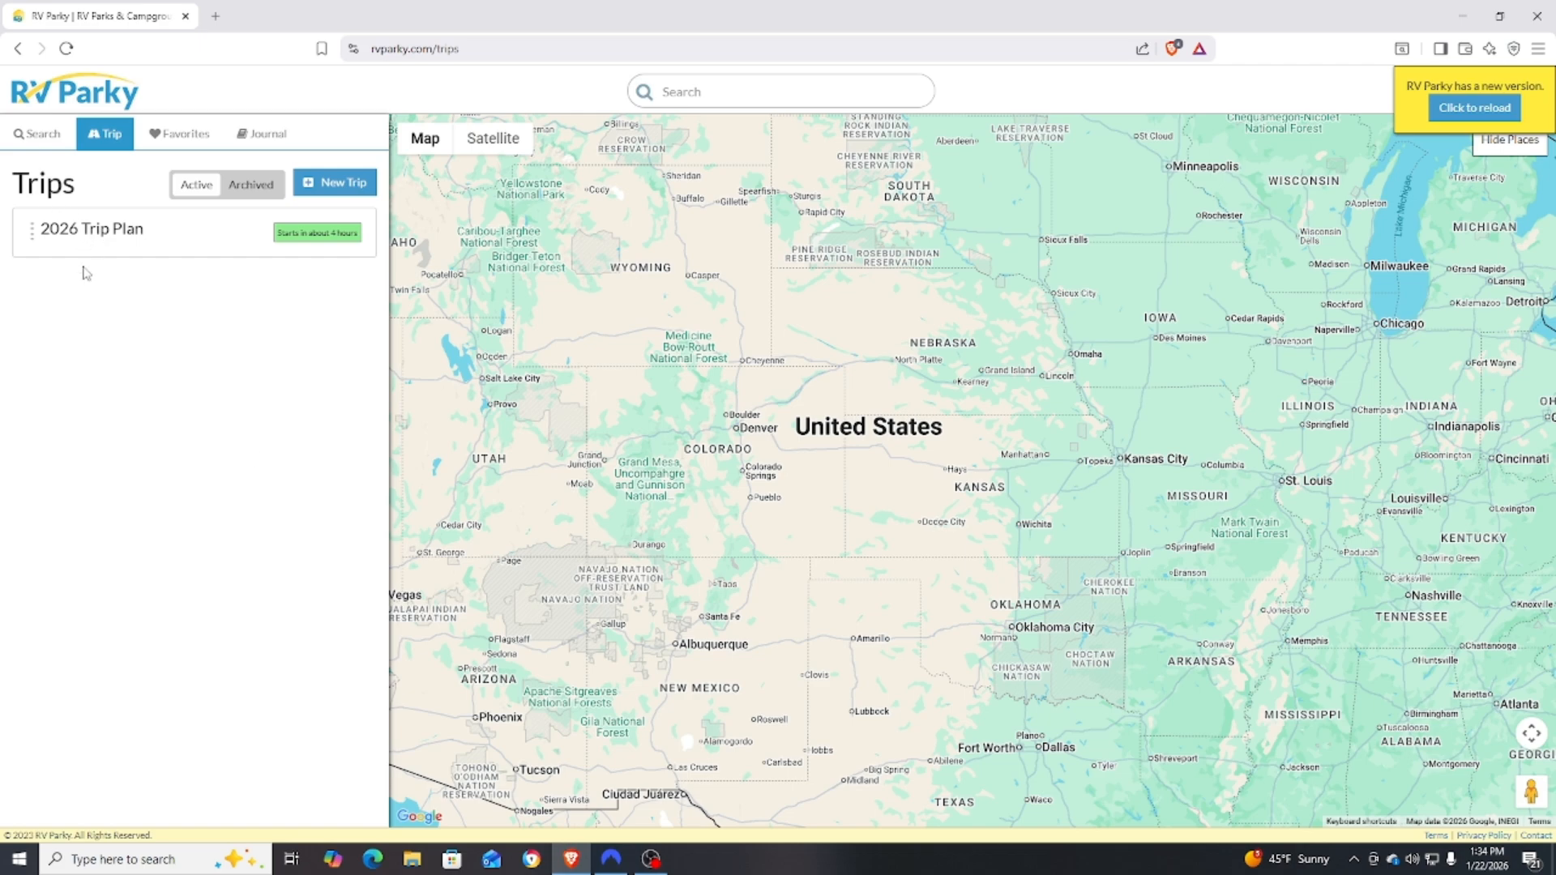
left_click(335, 182)
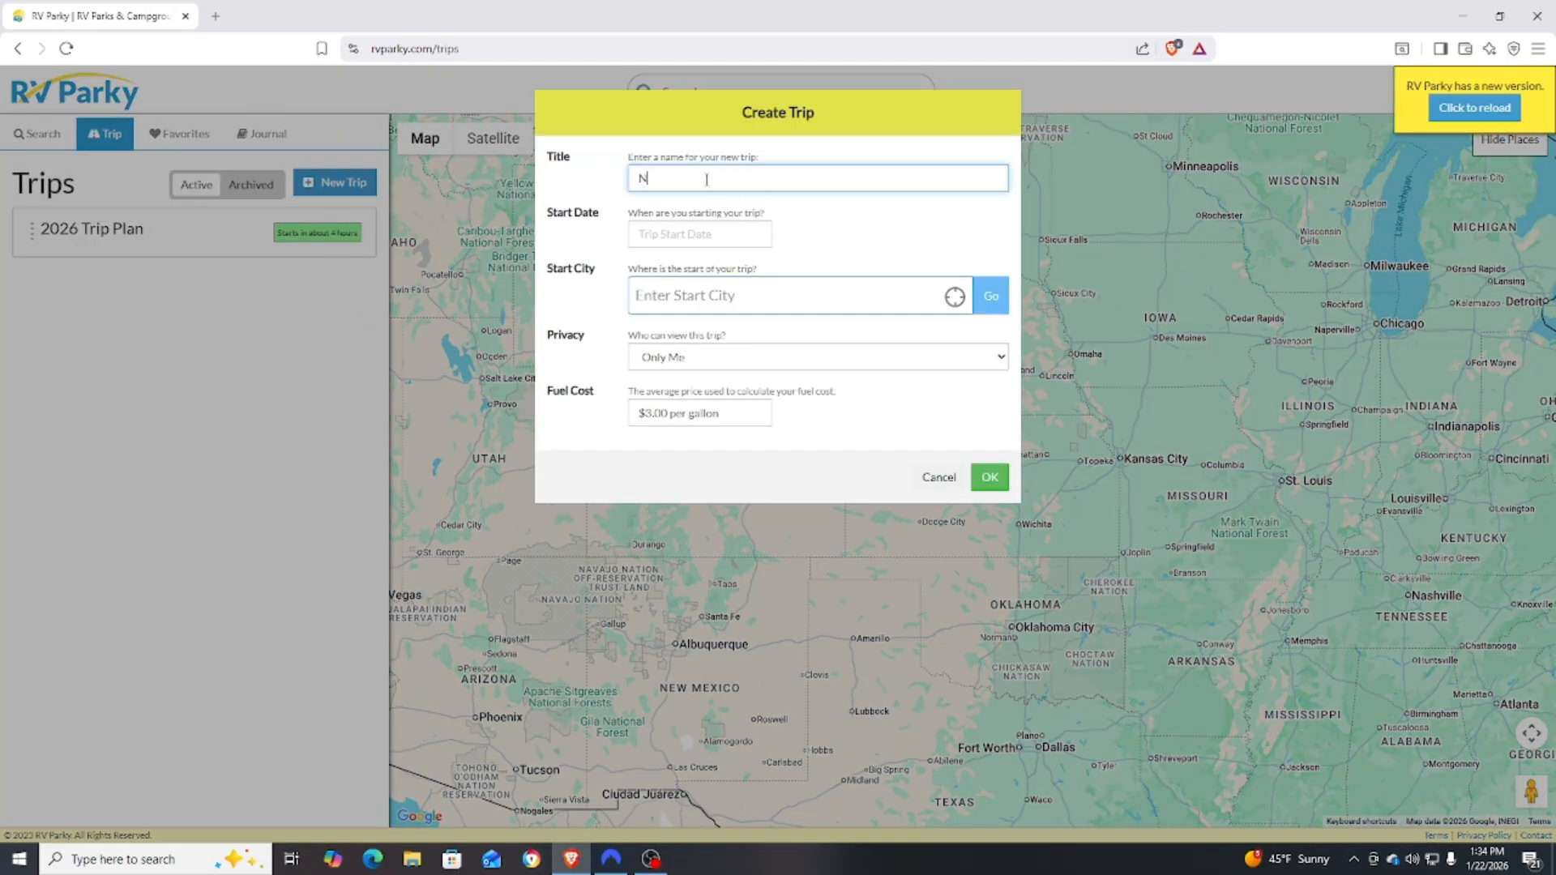
key("Tab")
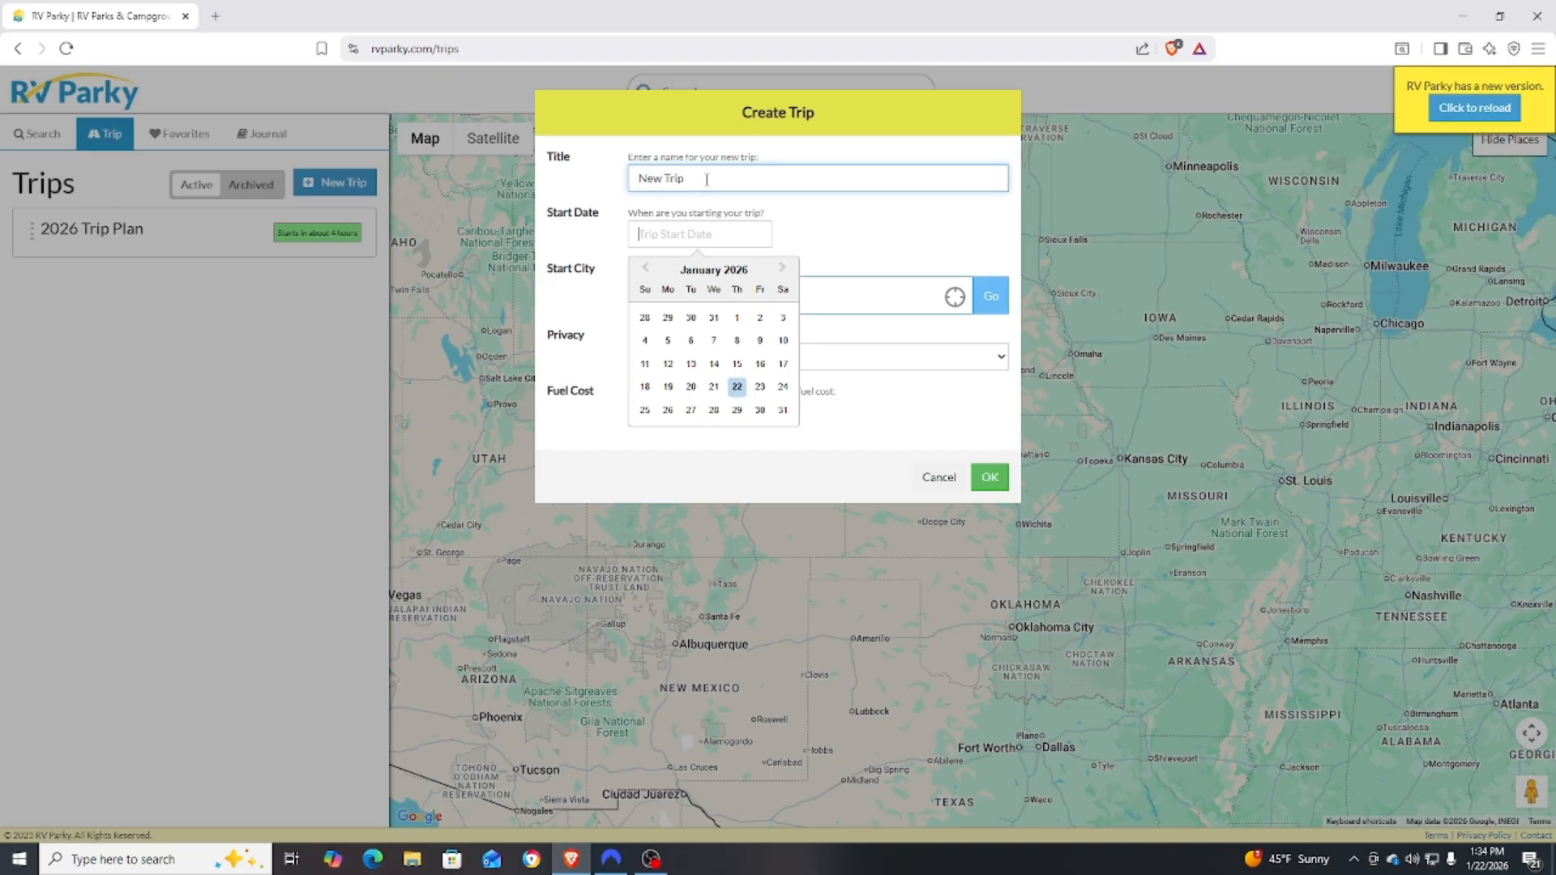
left_click(737, 386)
left_click(718, 303)
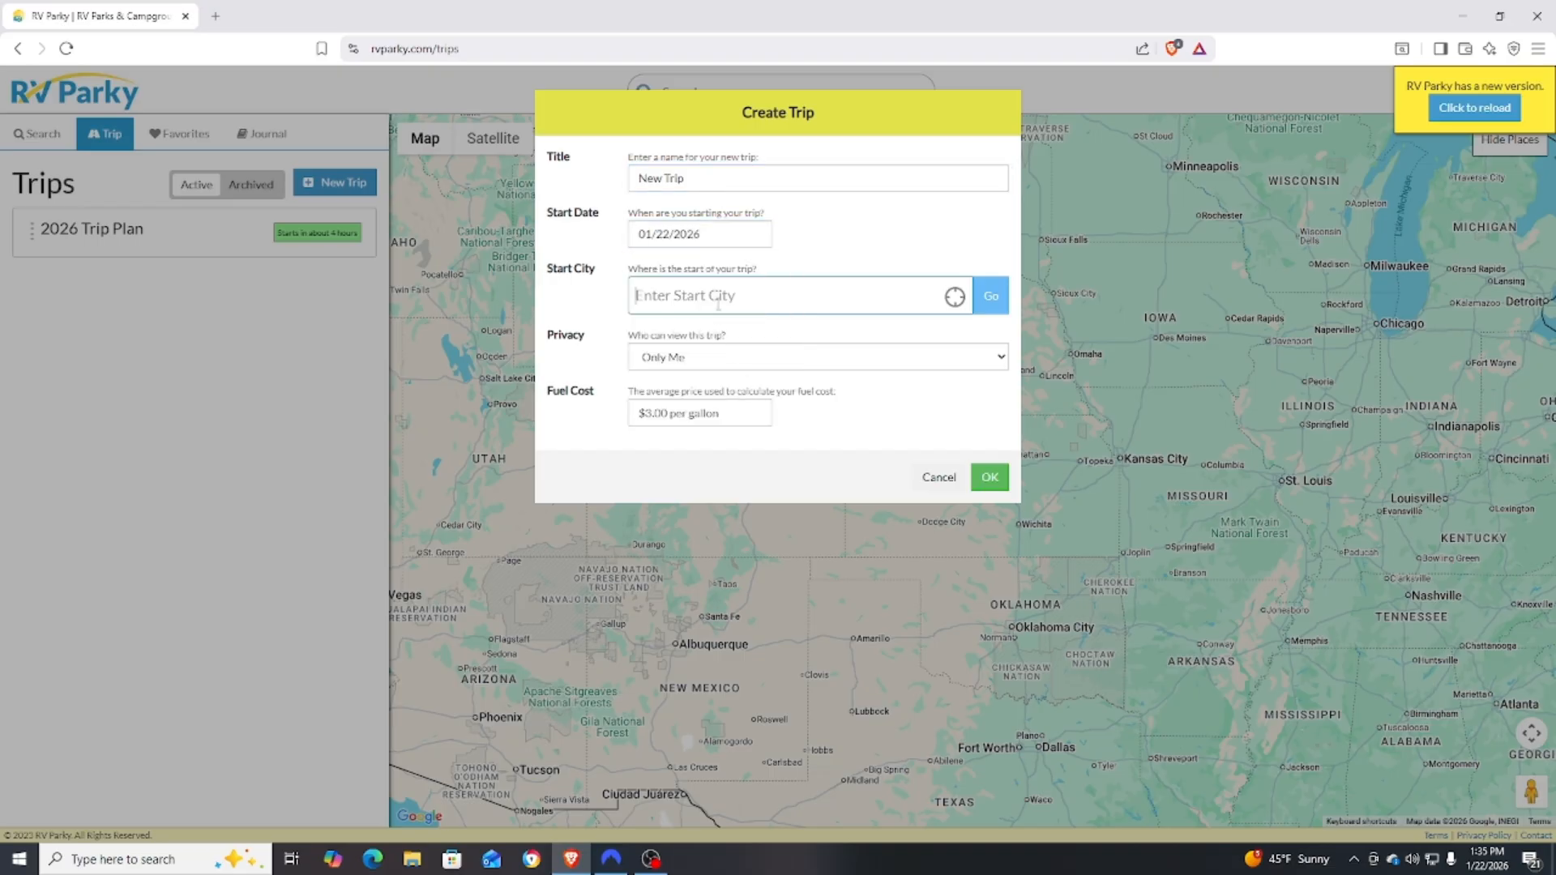
type("Memphi")
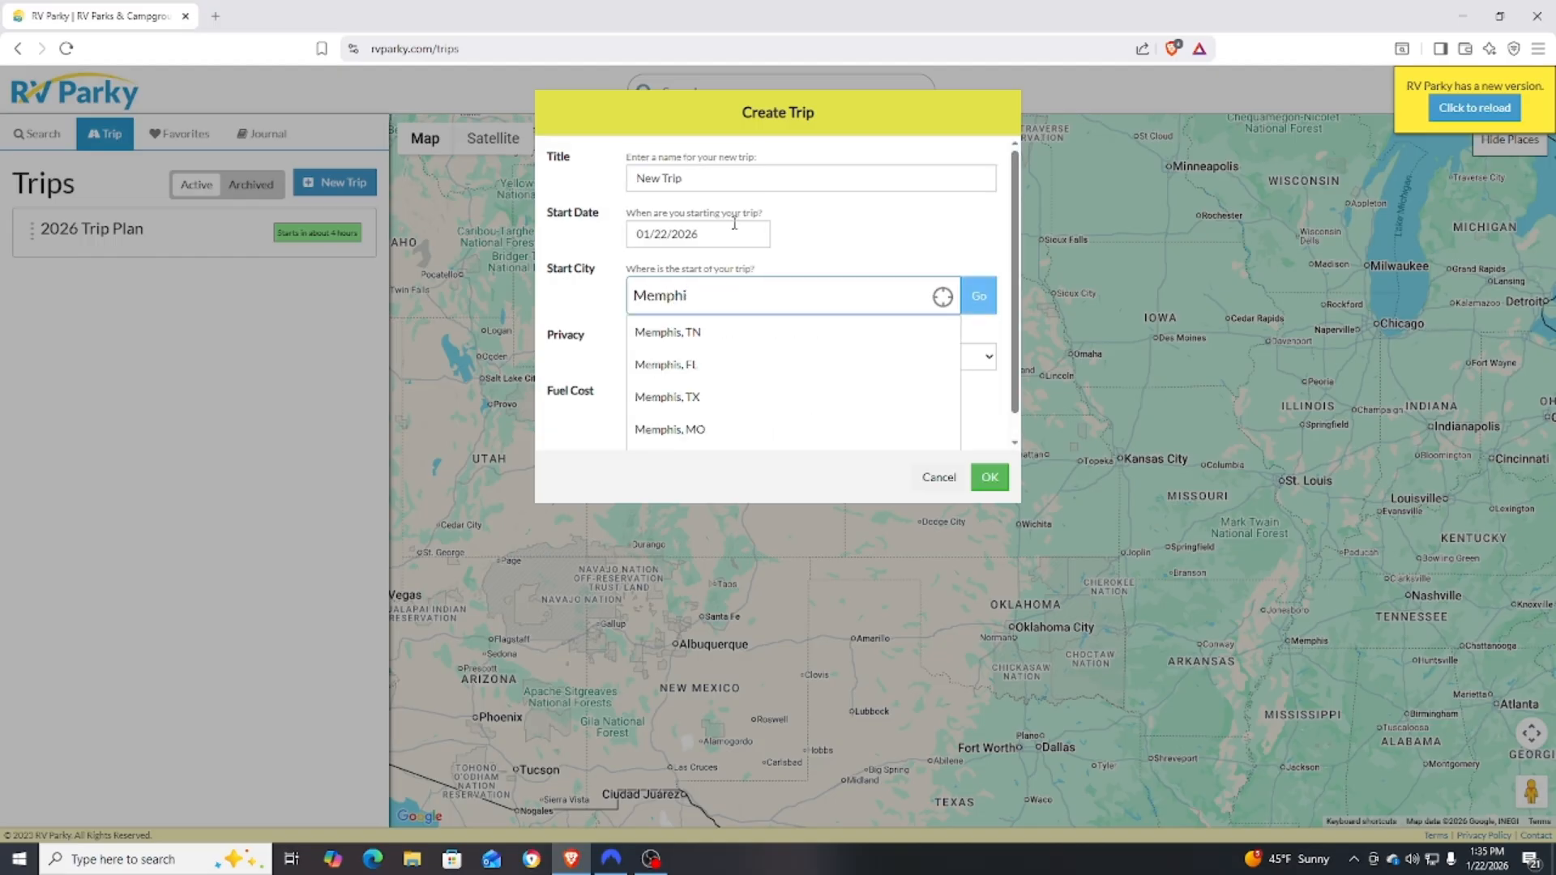
left_click(684, 337)
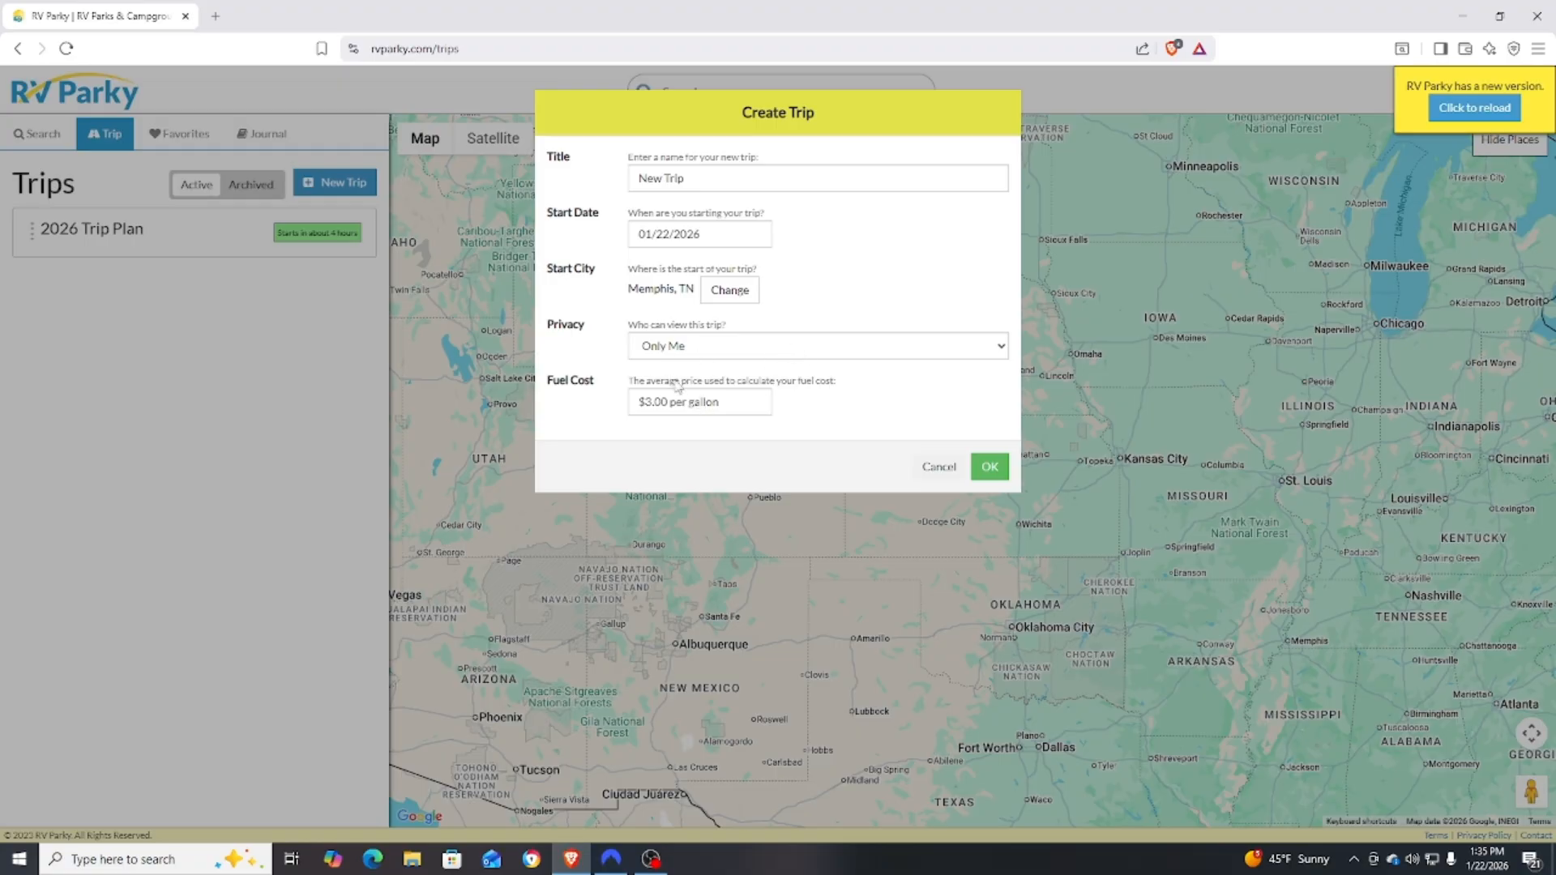
left_click(984, 468)
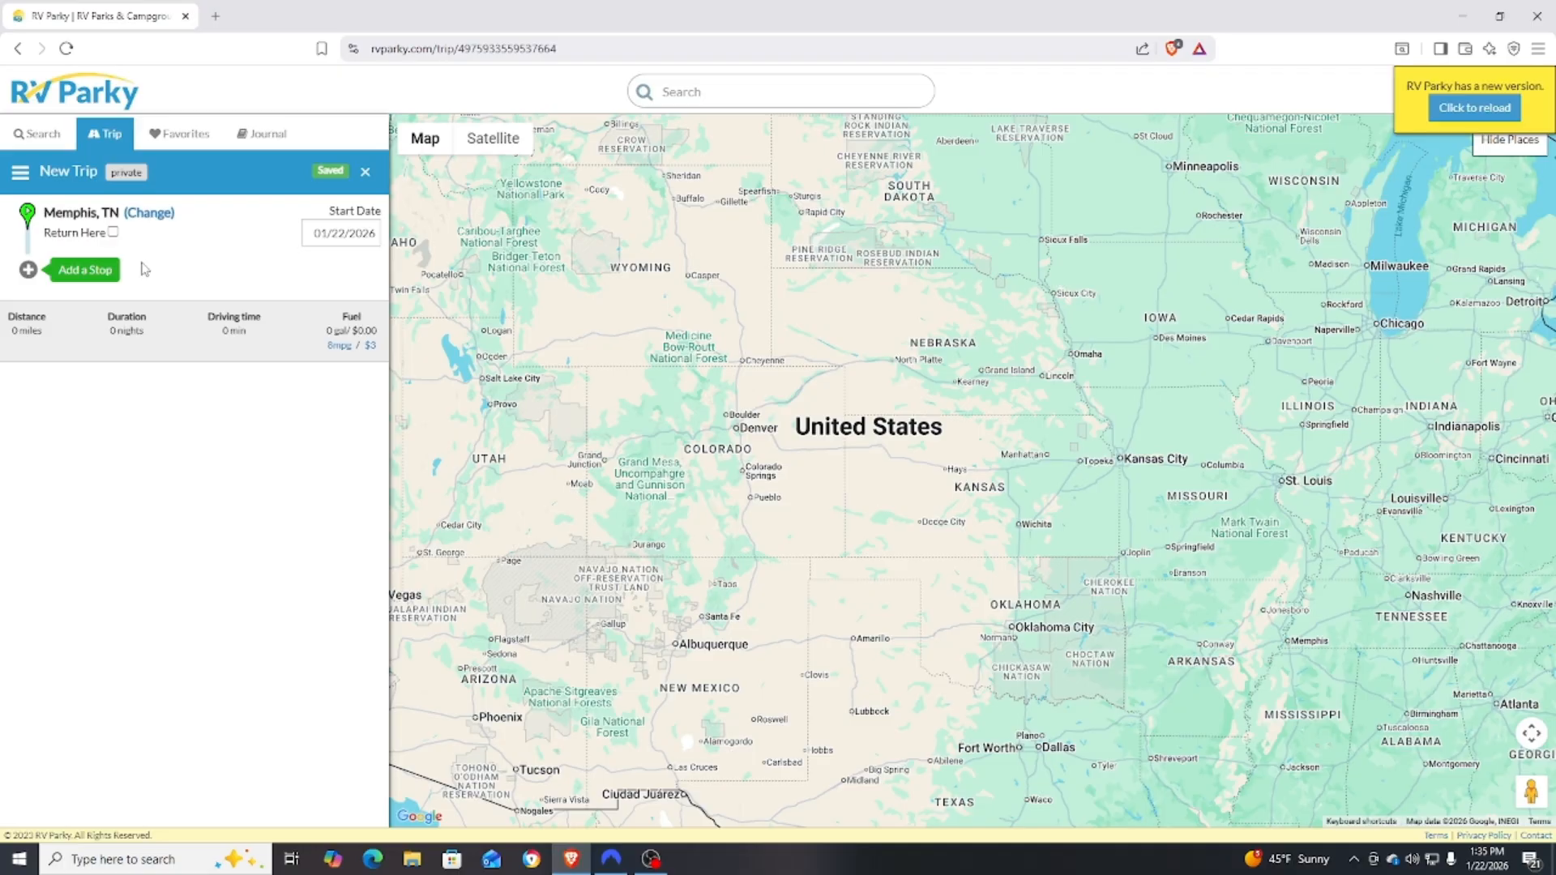
Look over the trip map of the United States at both regional and country-wide scale.
scroll(1139, 433, "down", 3)
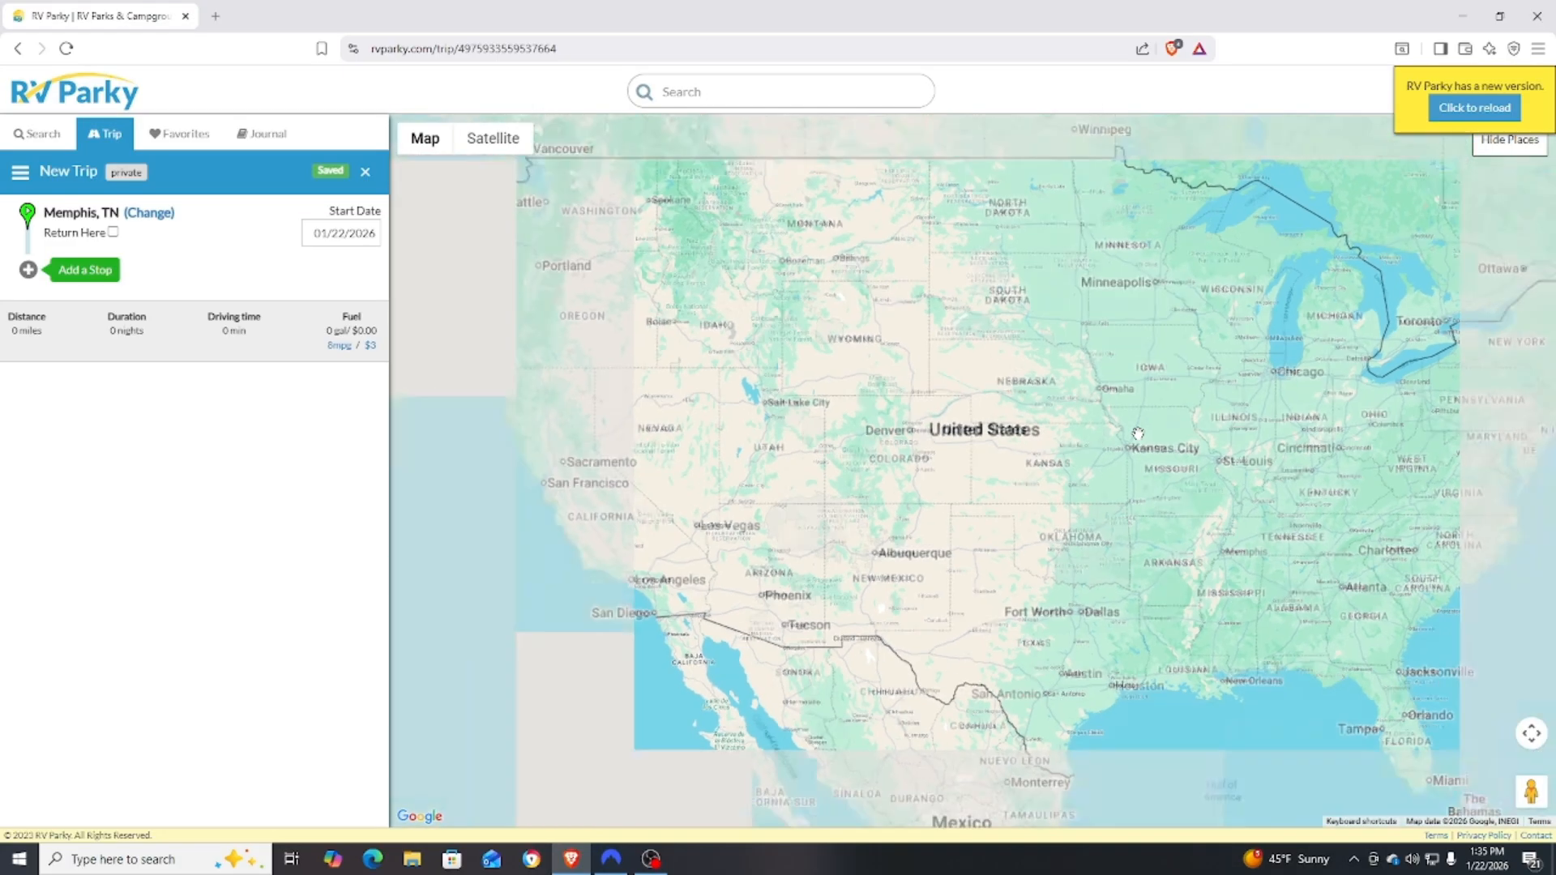
scroll(1138, 434, "down", 3)
scroll(1138, 434, "up", 5)
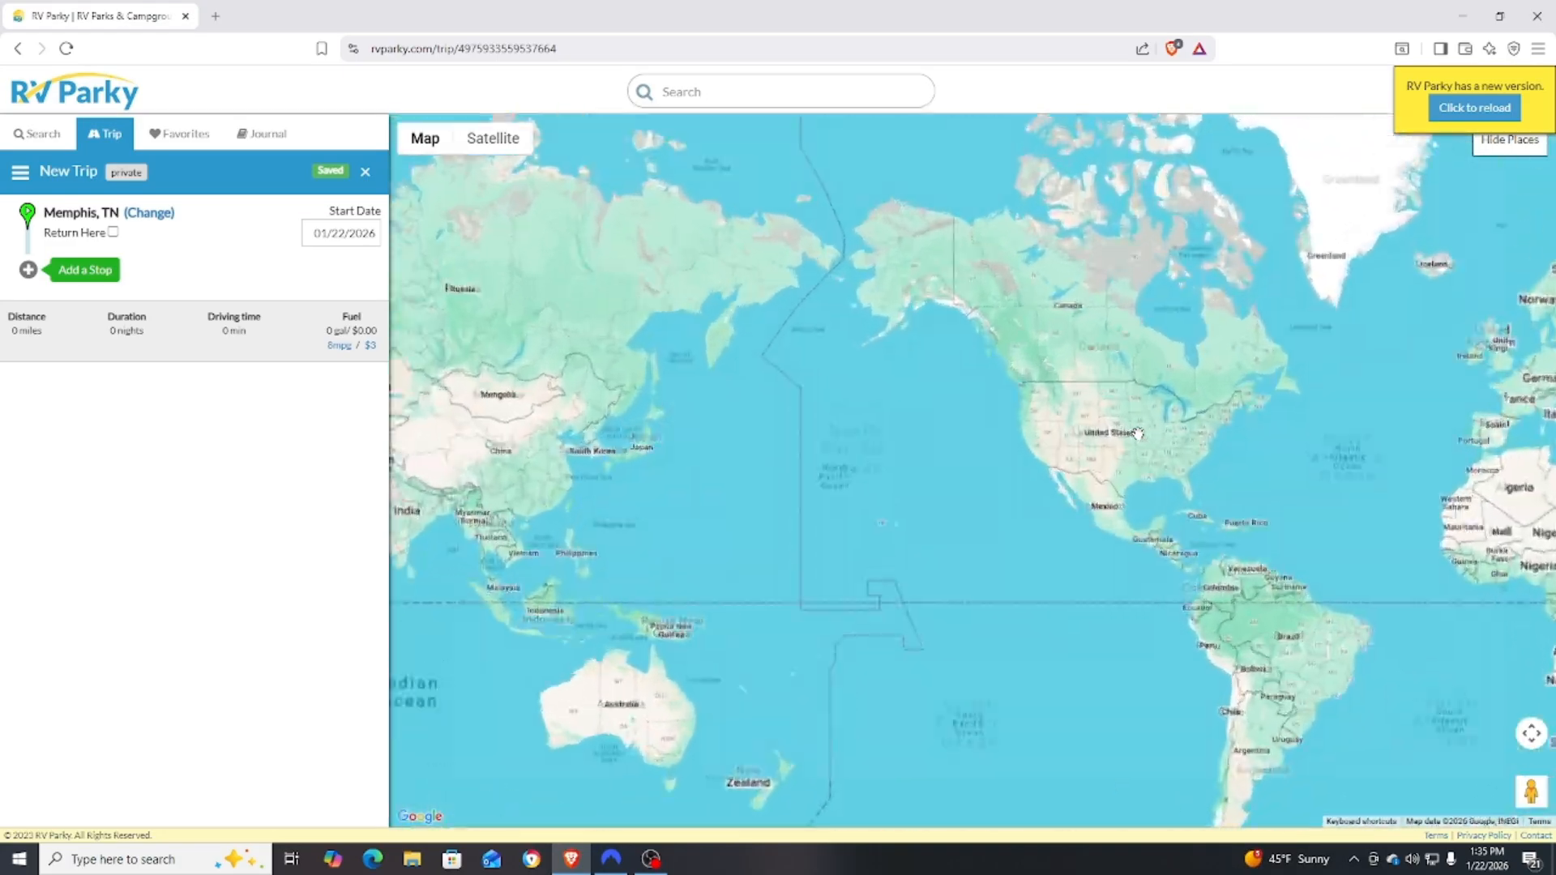
scroll(1138, 433, "up", 5)
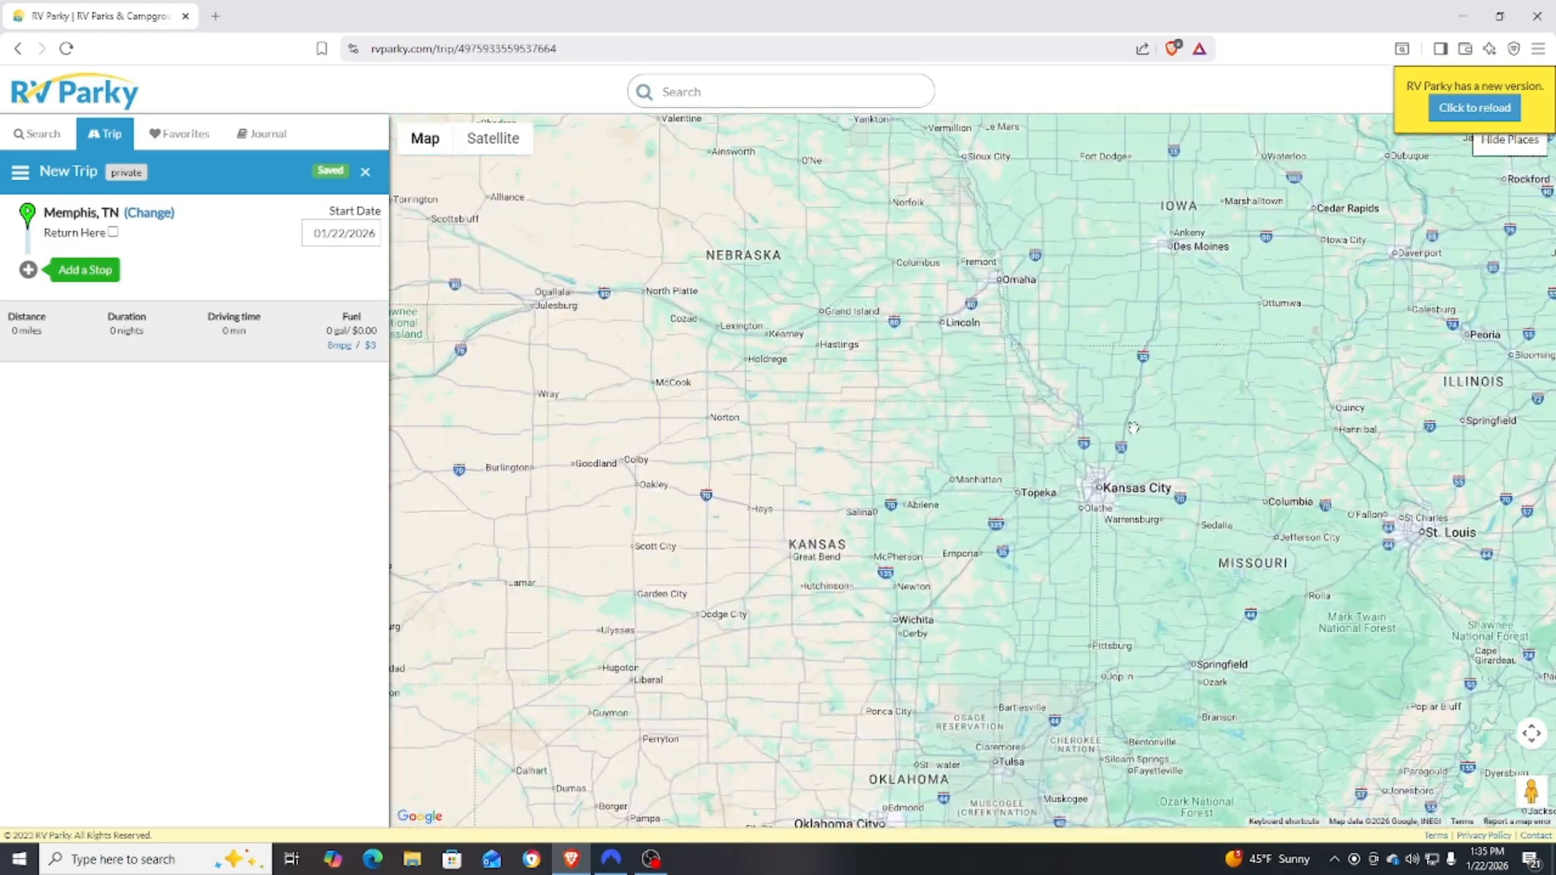
scroll(1125, 425, "down", 2)
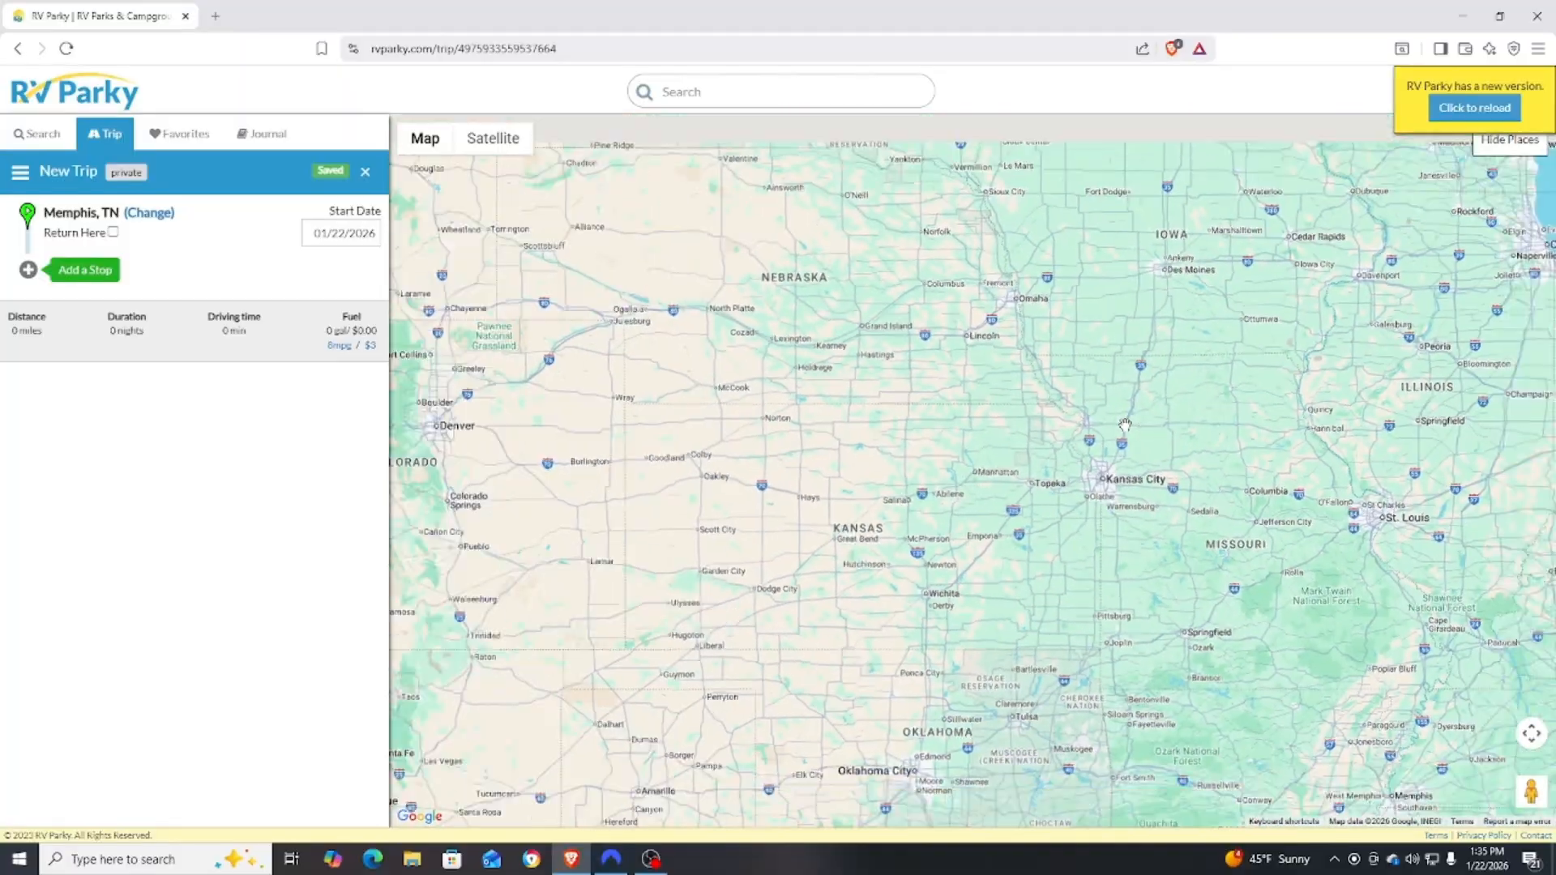
scroll(1125, 425, "down", 3)
scroll(1125, 425, "up", 3)
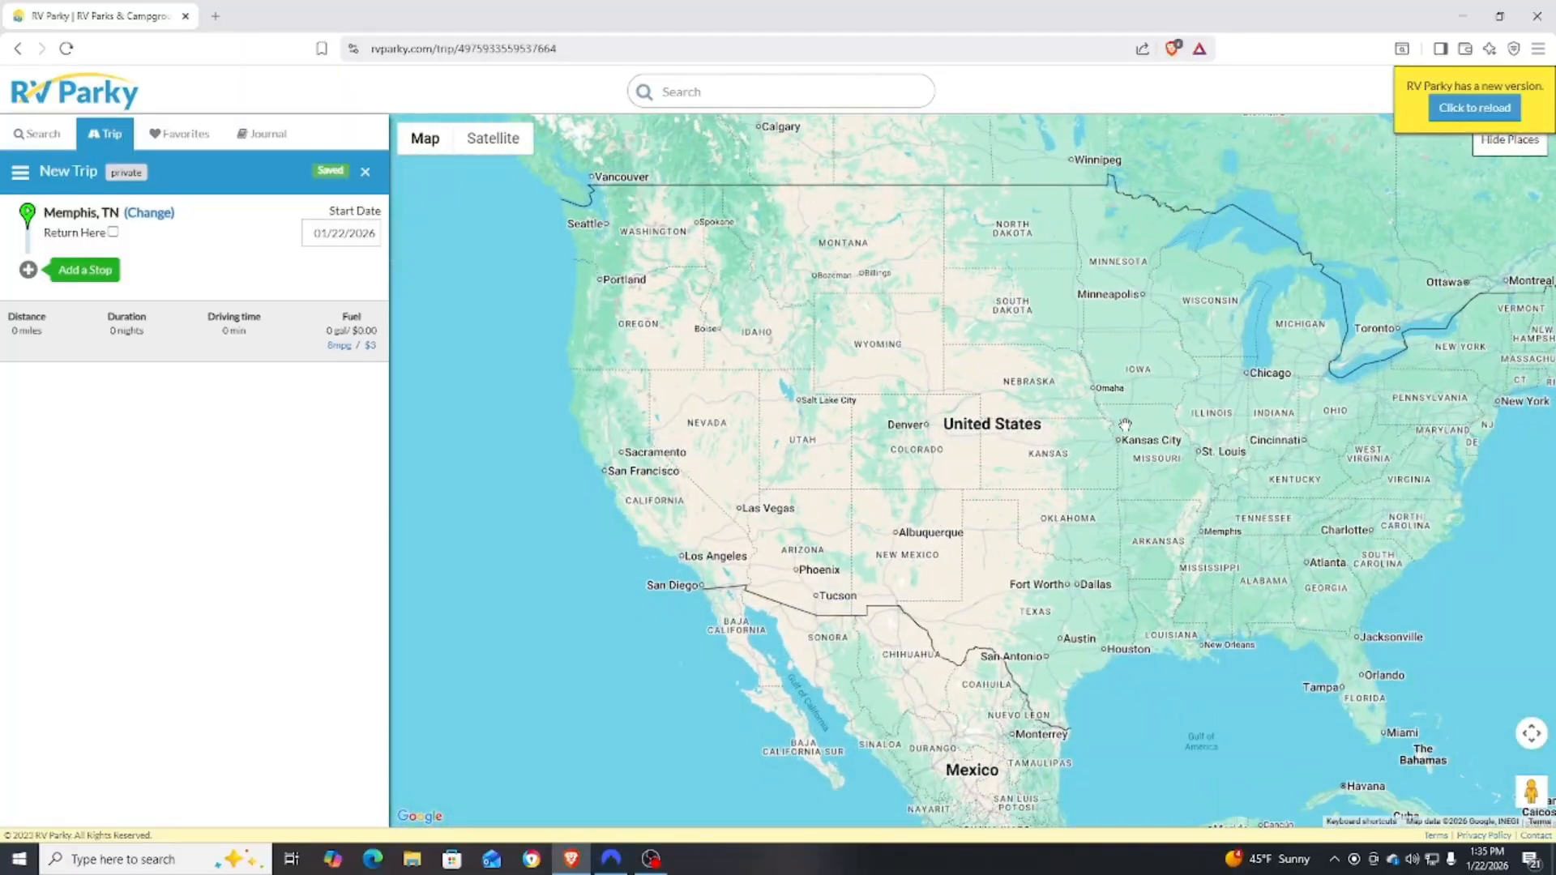
scroll(1125, 424, "down", 2)
scroll(1125, 424, "up", 2)
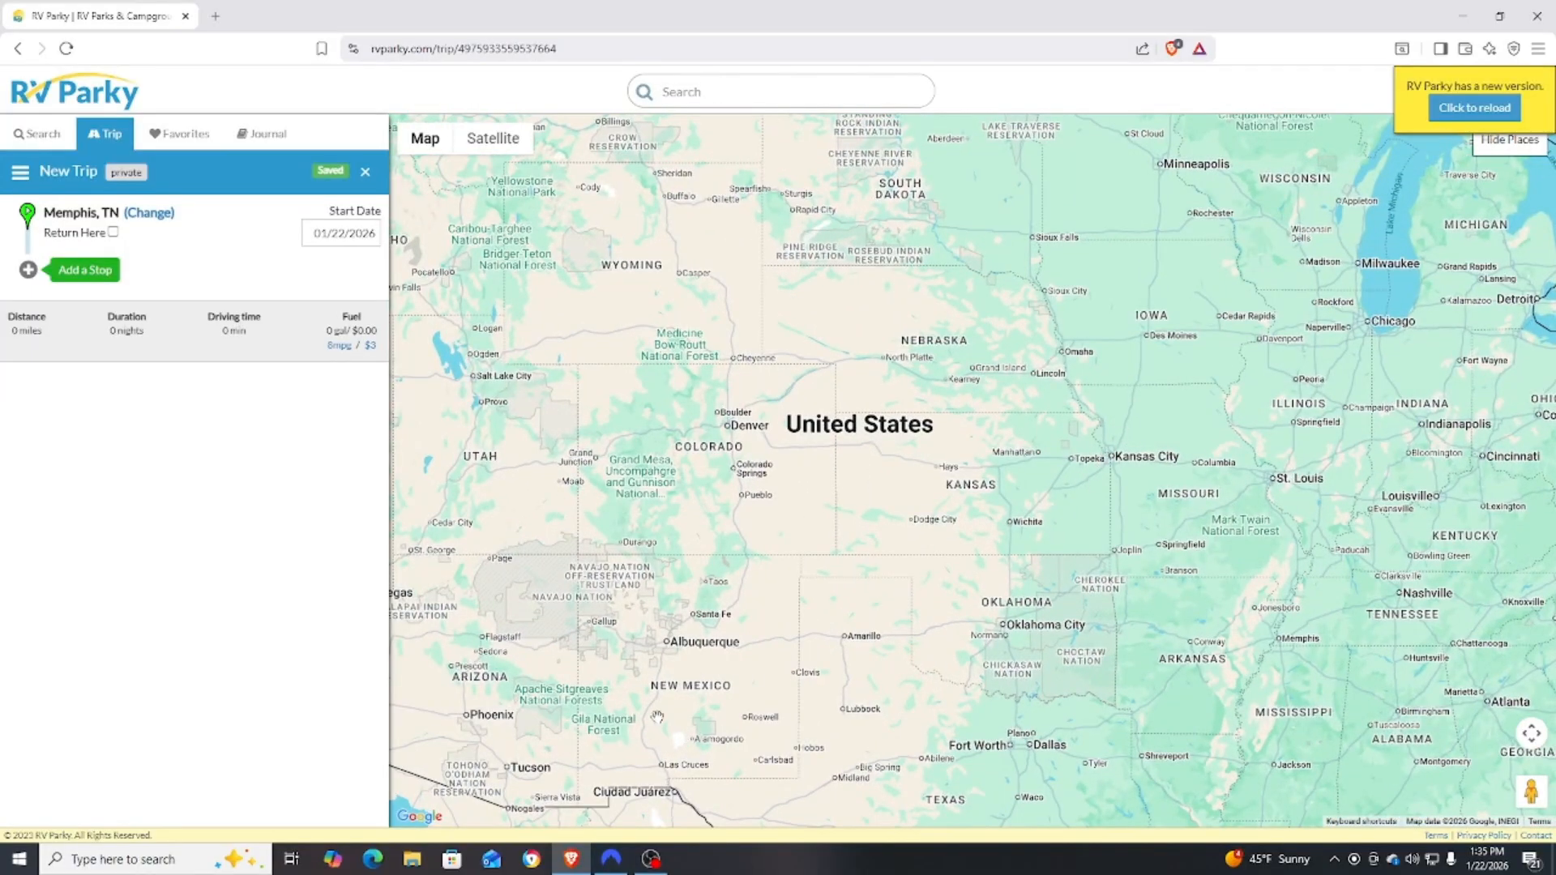
Add Hernando, MS as a stop on the trip after Memphis.
left_click(90, 271)
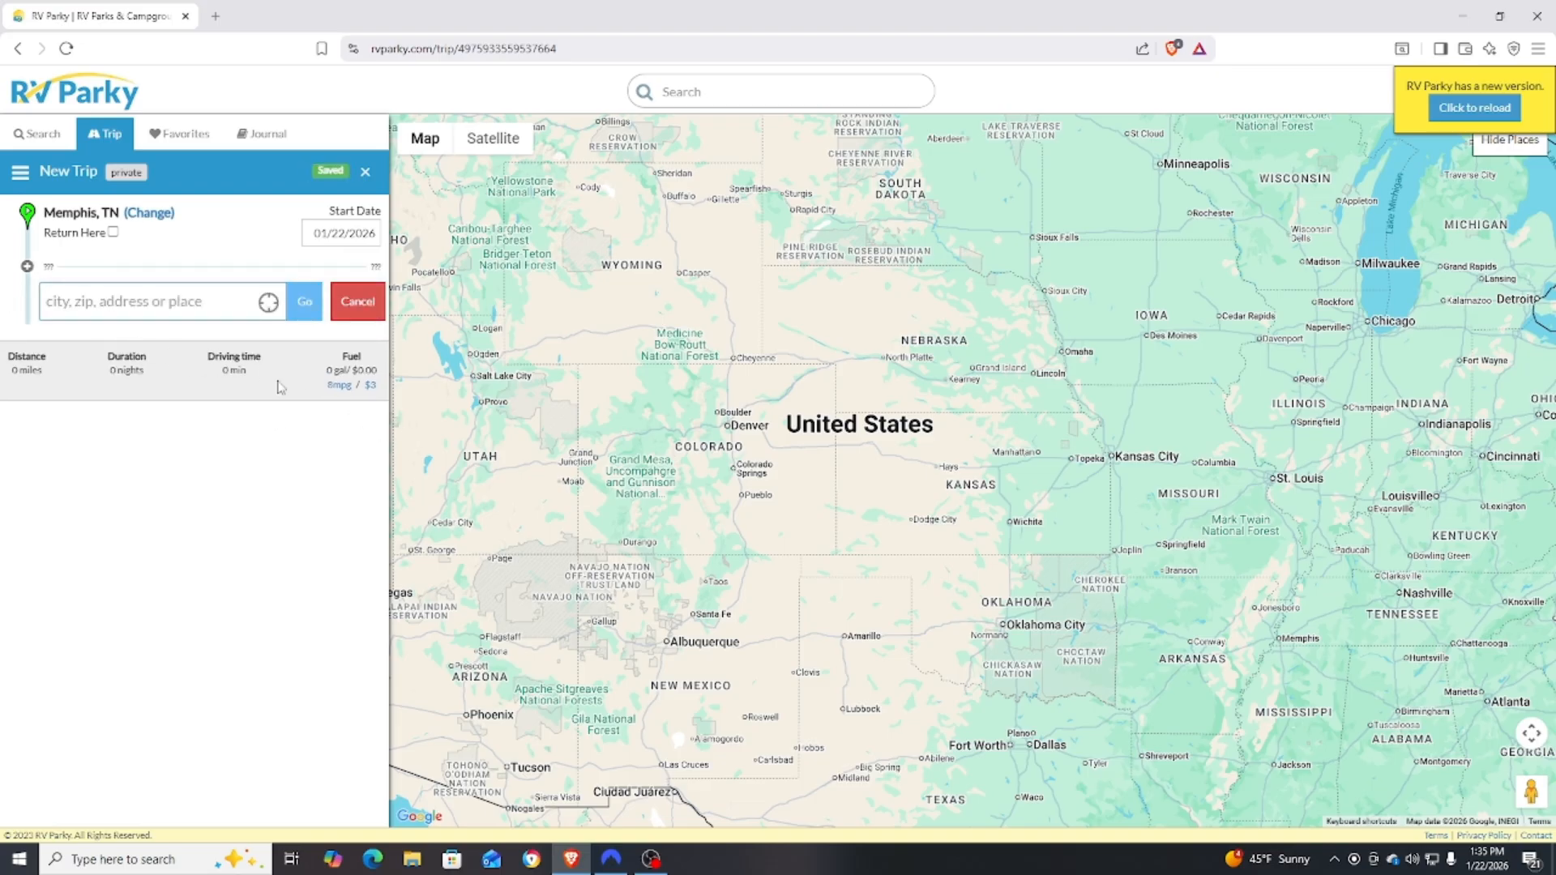
left_click(122, 312)
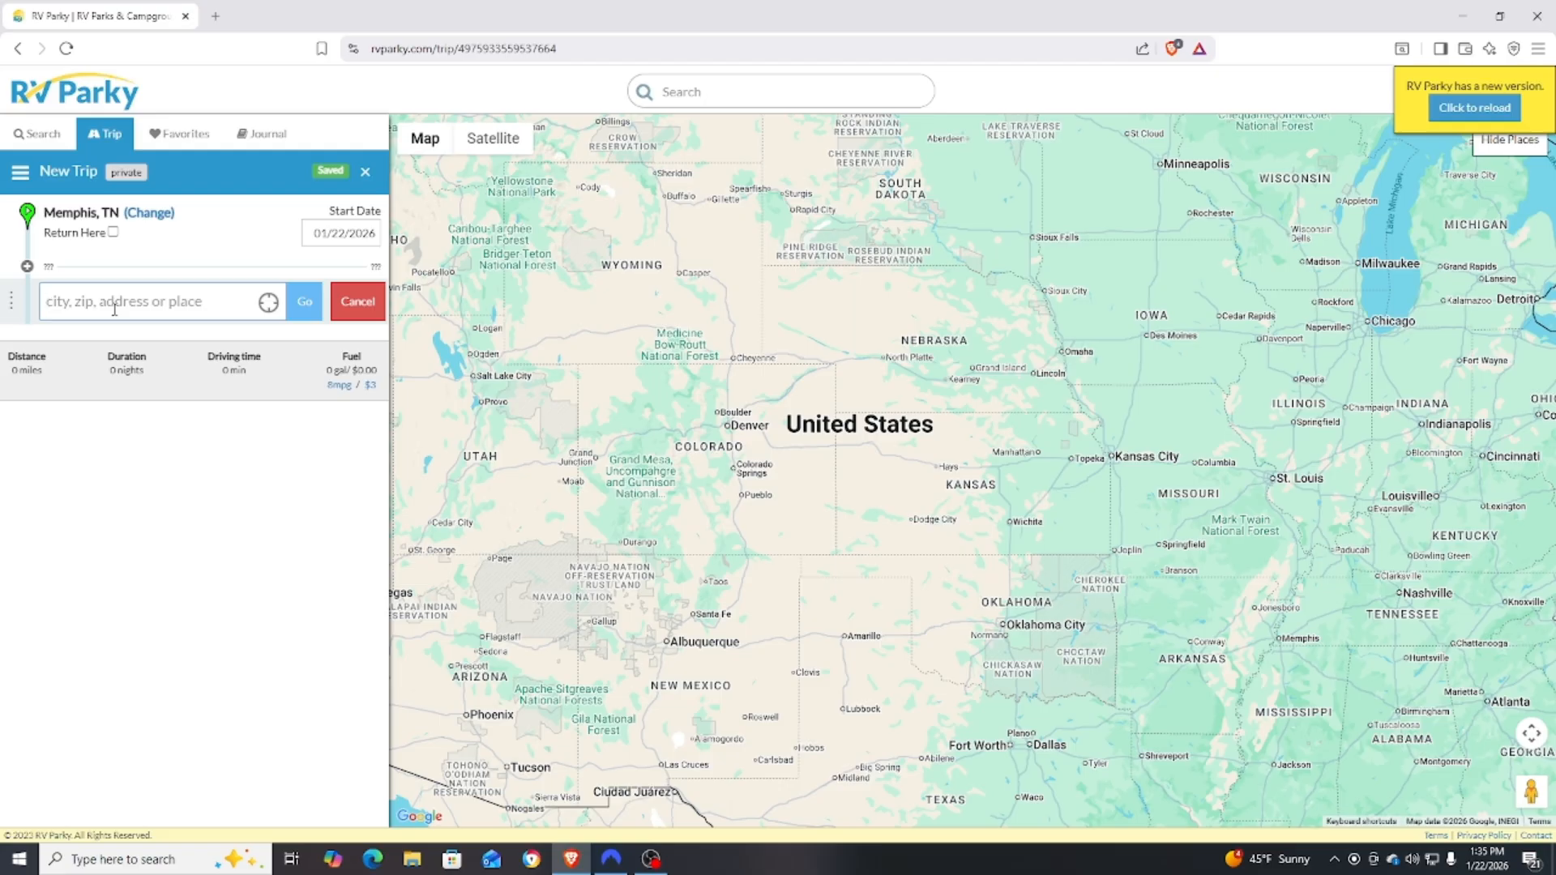
type("h")
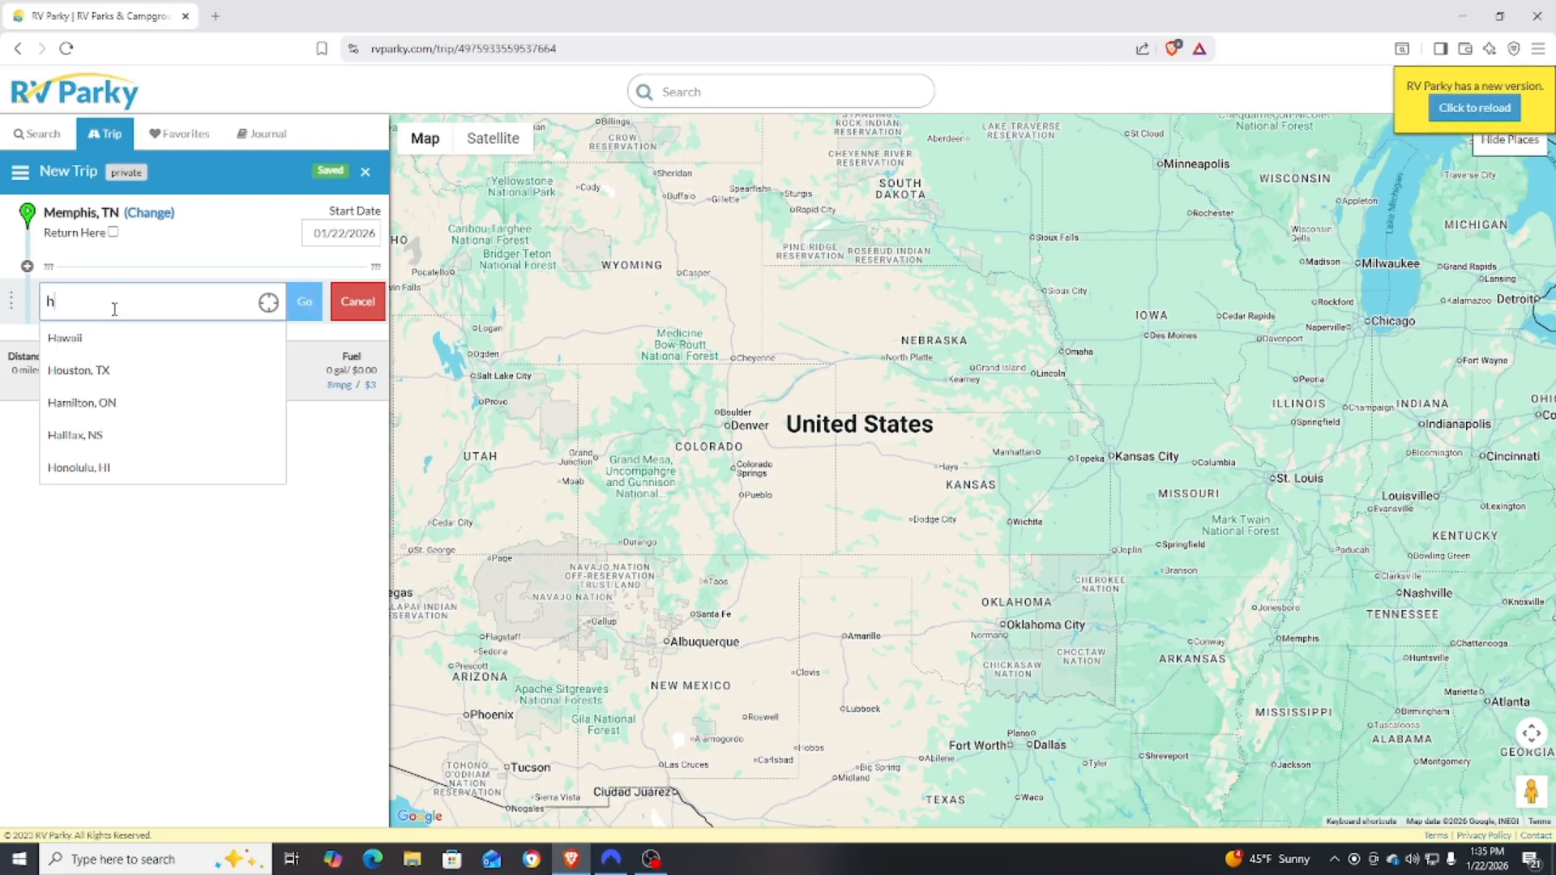
type("ernando")
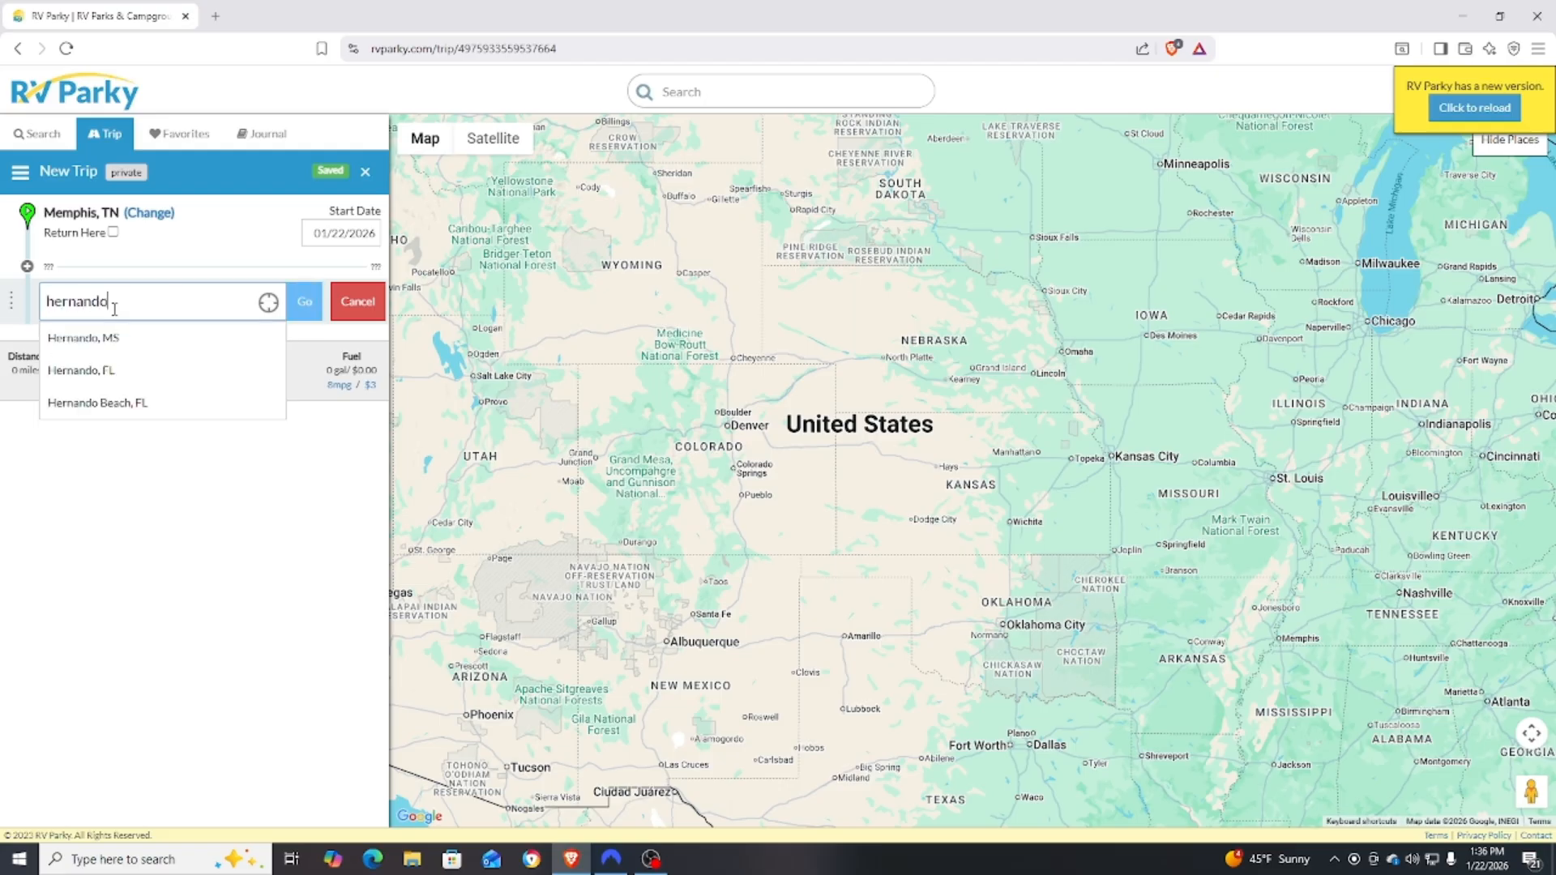
left_click(107, 339)
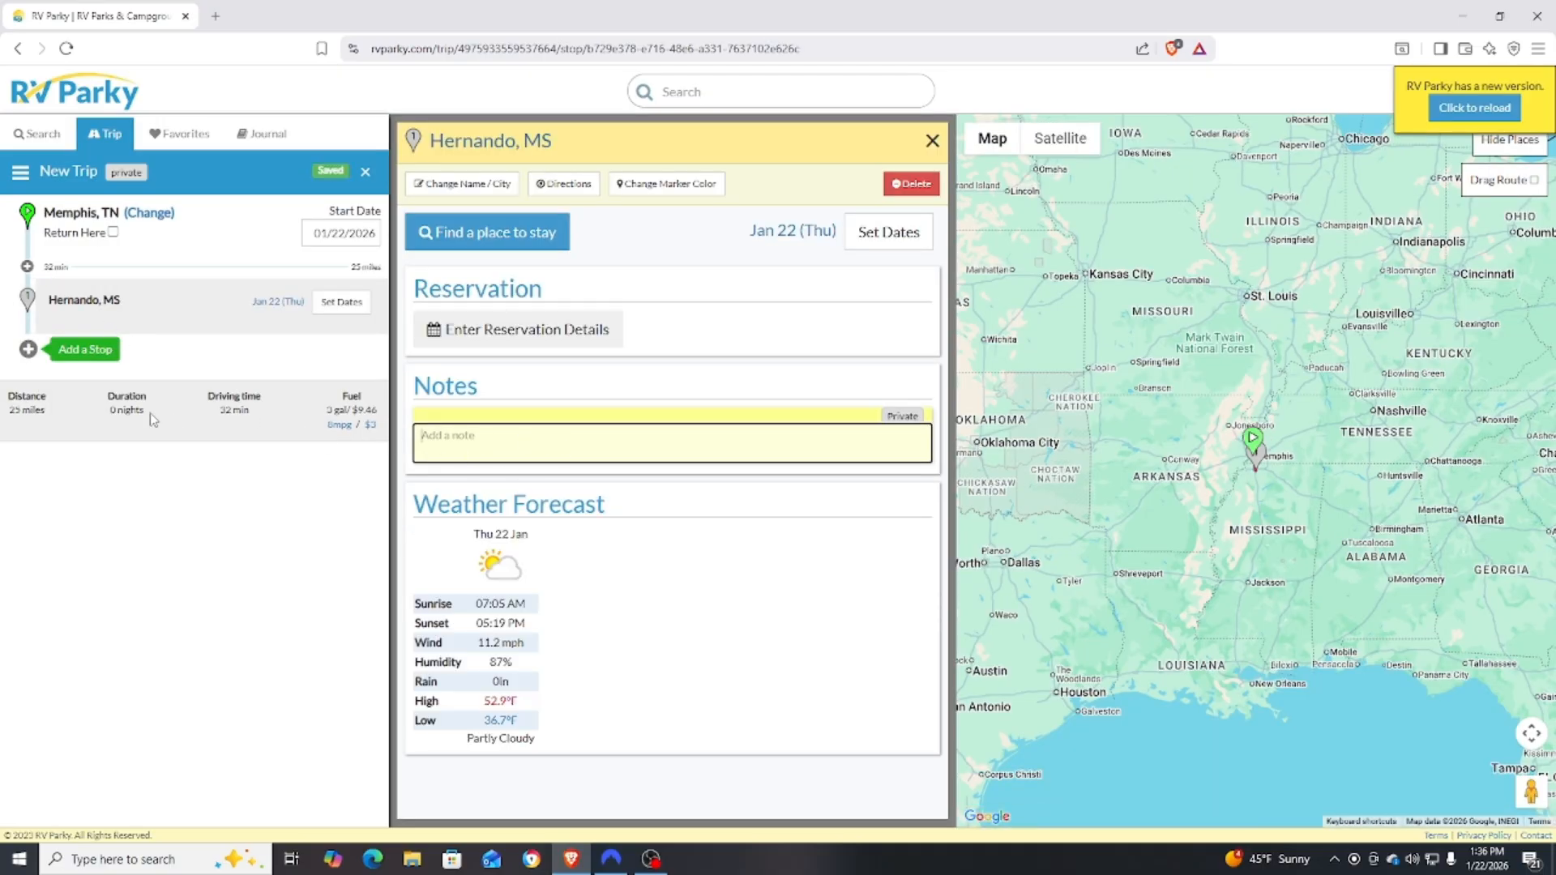
Set the stay at Hernando, MS to 2 nights, from Jan 22 to Jan 24.
left_click(338, 302)
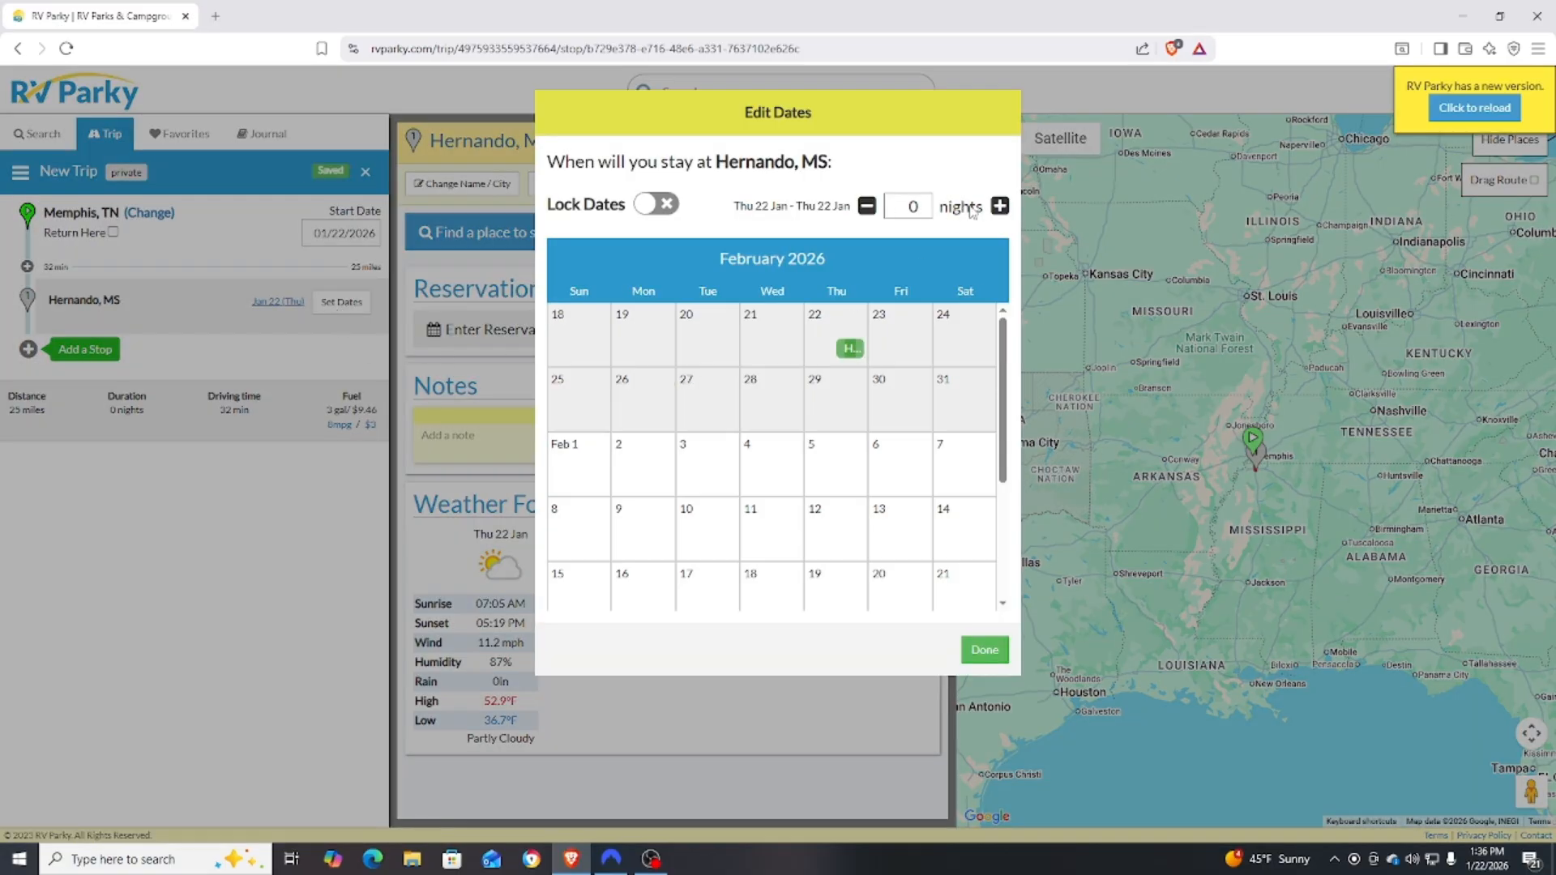
left_click(1001, 207)
left_click(1000, 207)
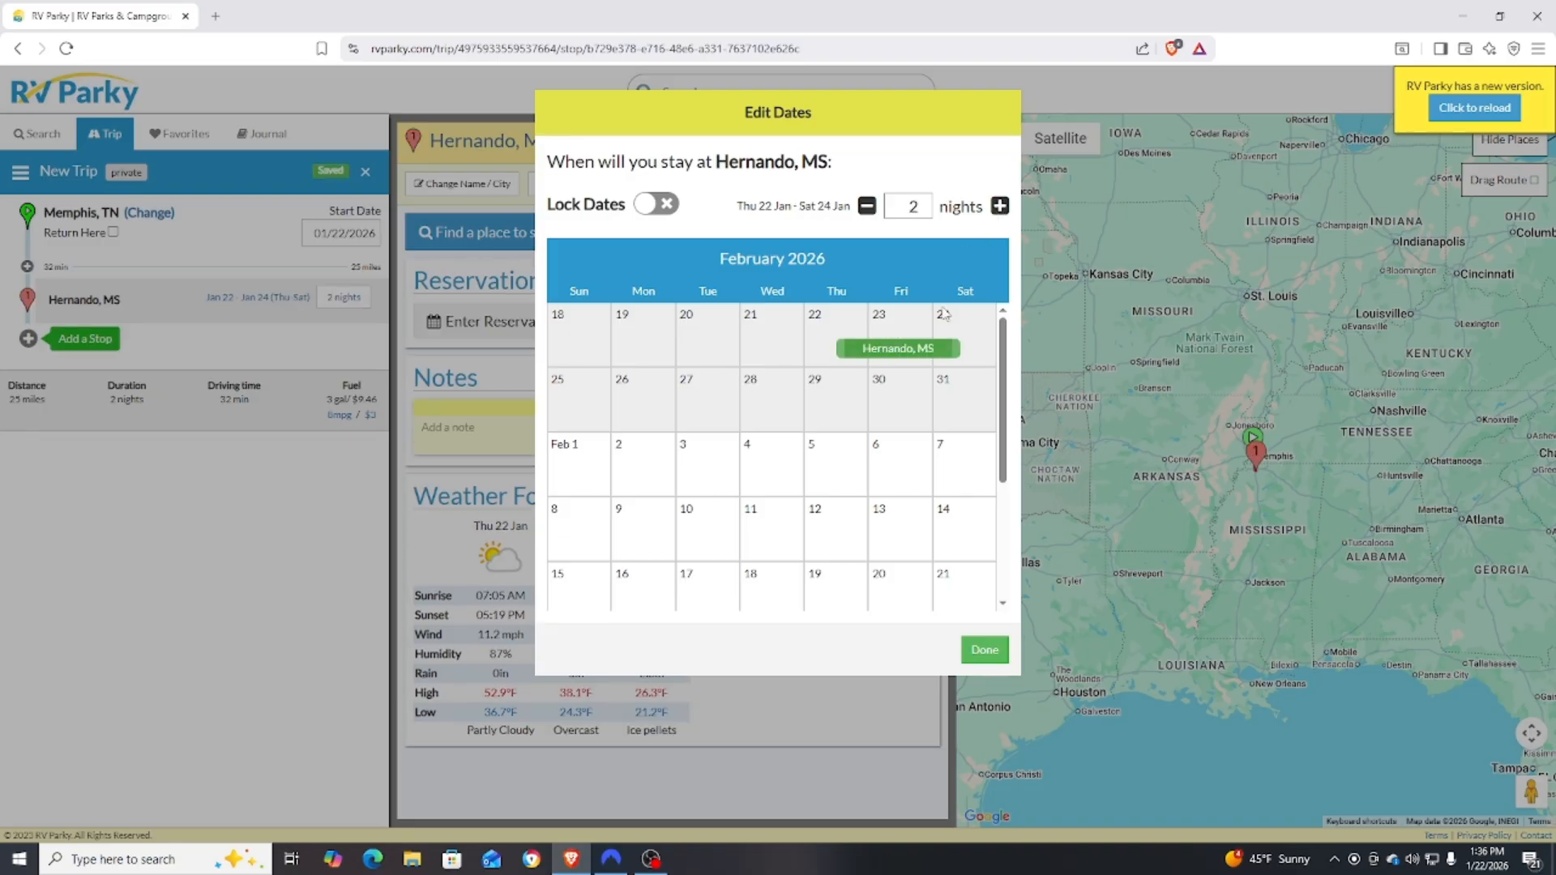
left_click(984, 647)
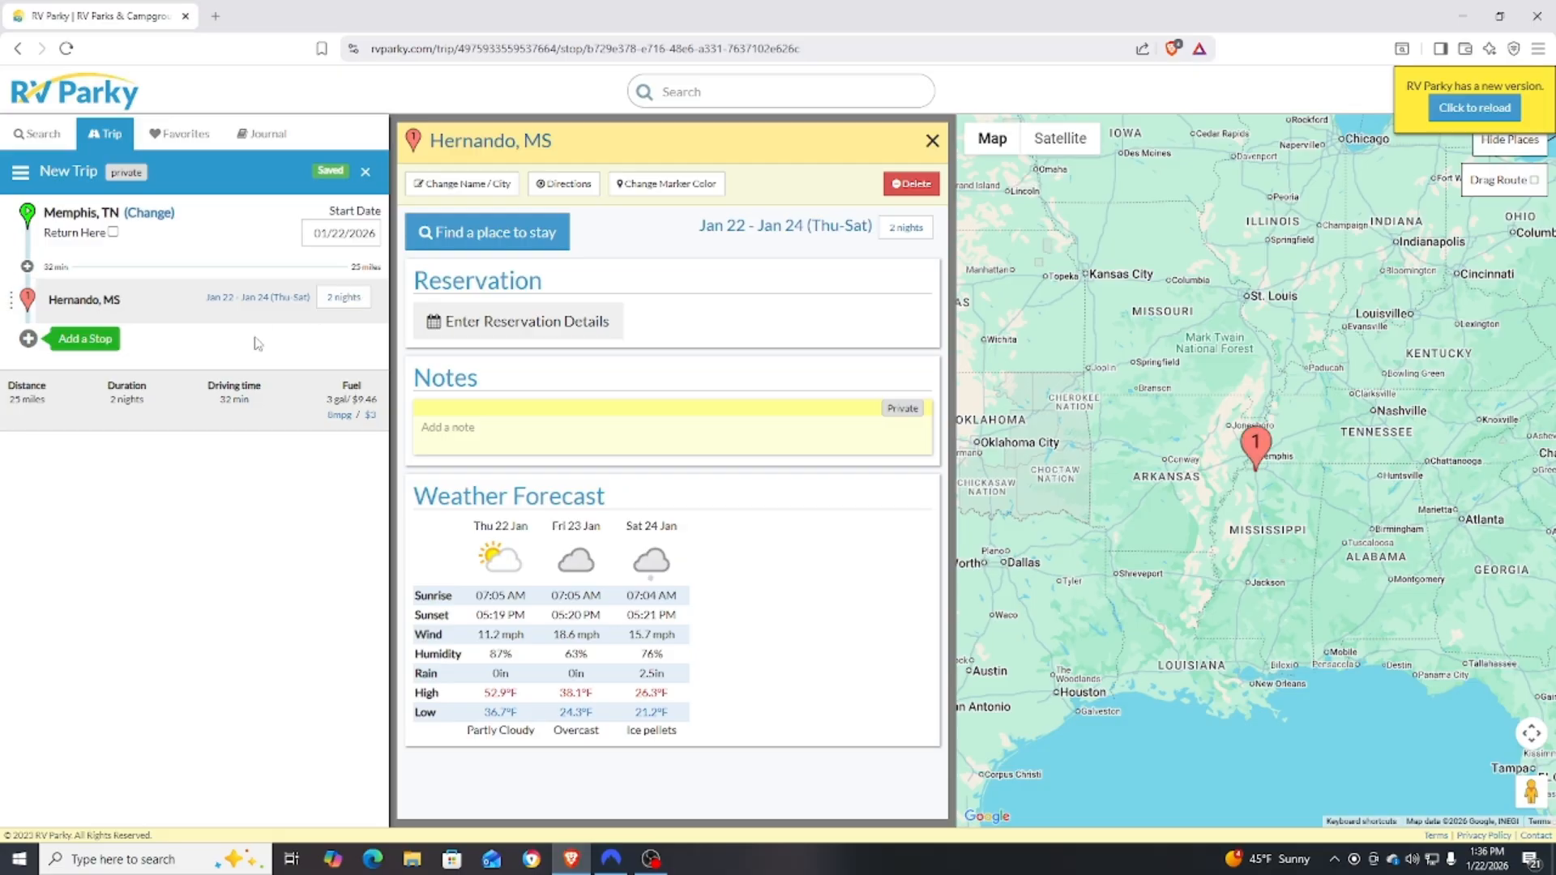
Find places to stay near the Hernando, MS stop and browse the nearby locations on the map and in the results.
left_click(497, 237)
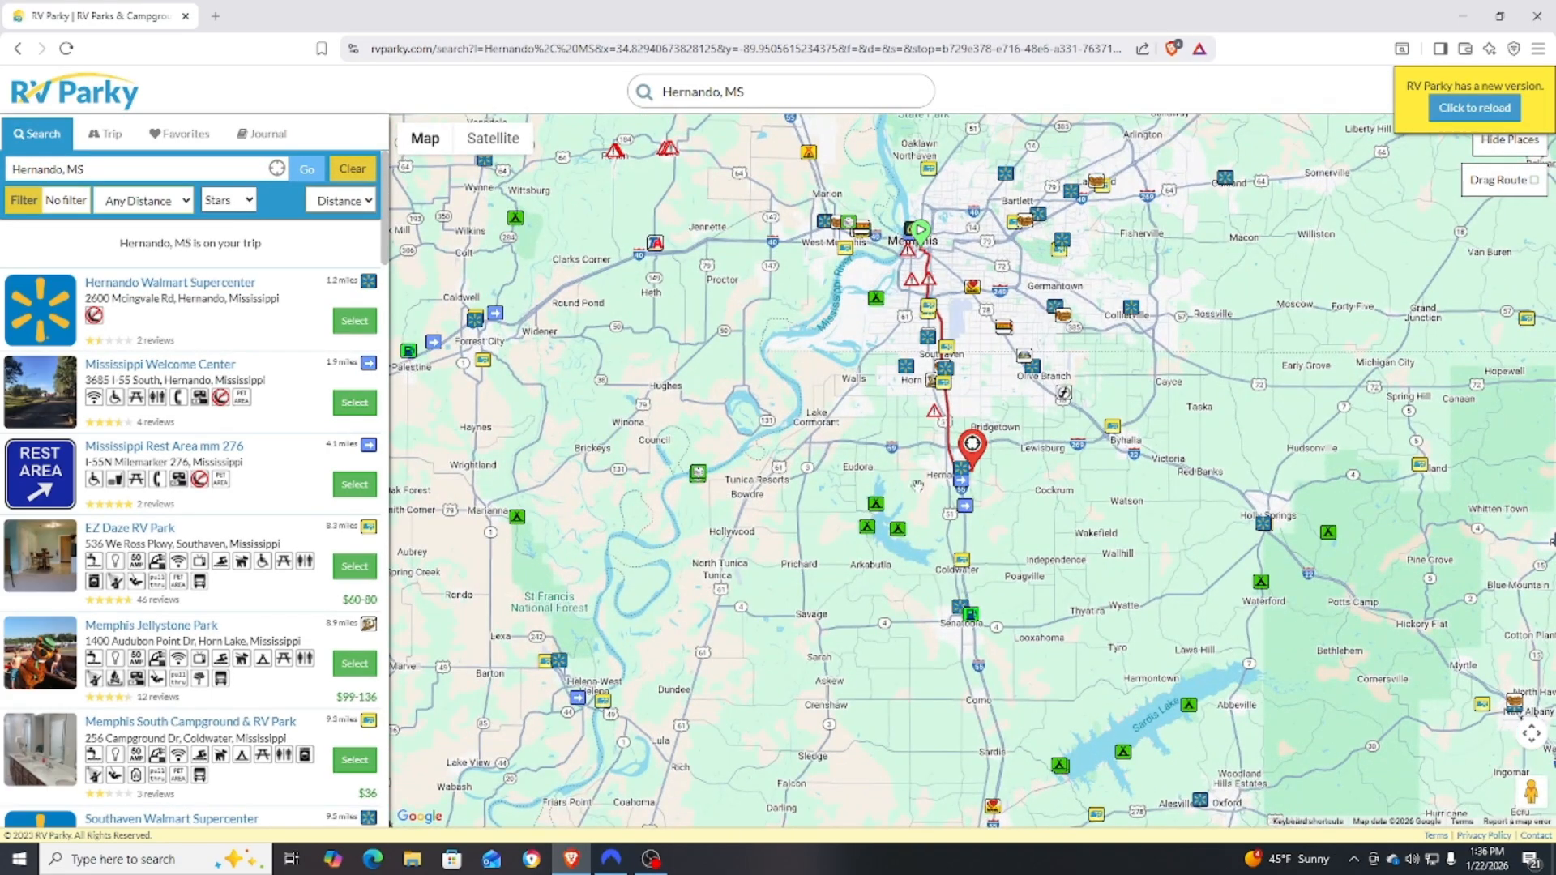
scroll(939, 491, "up", 2)
scroll(939, 489, "down", 2)
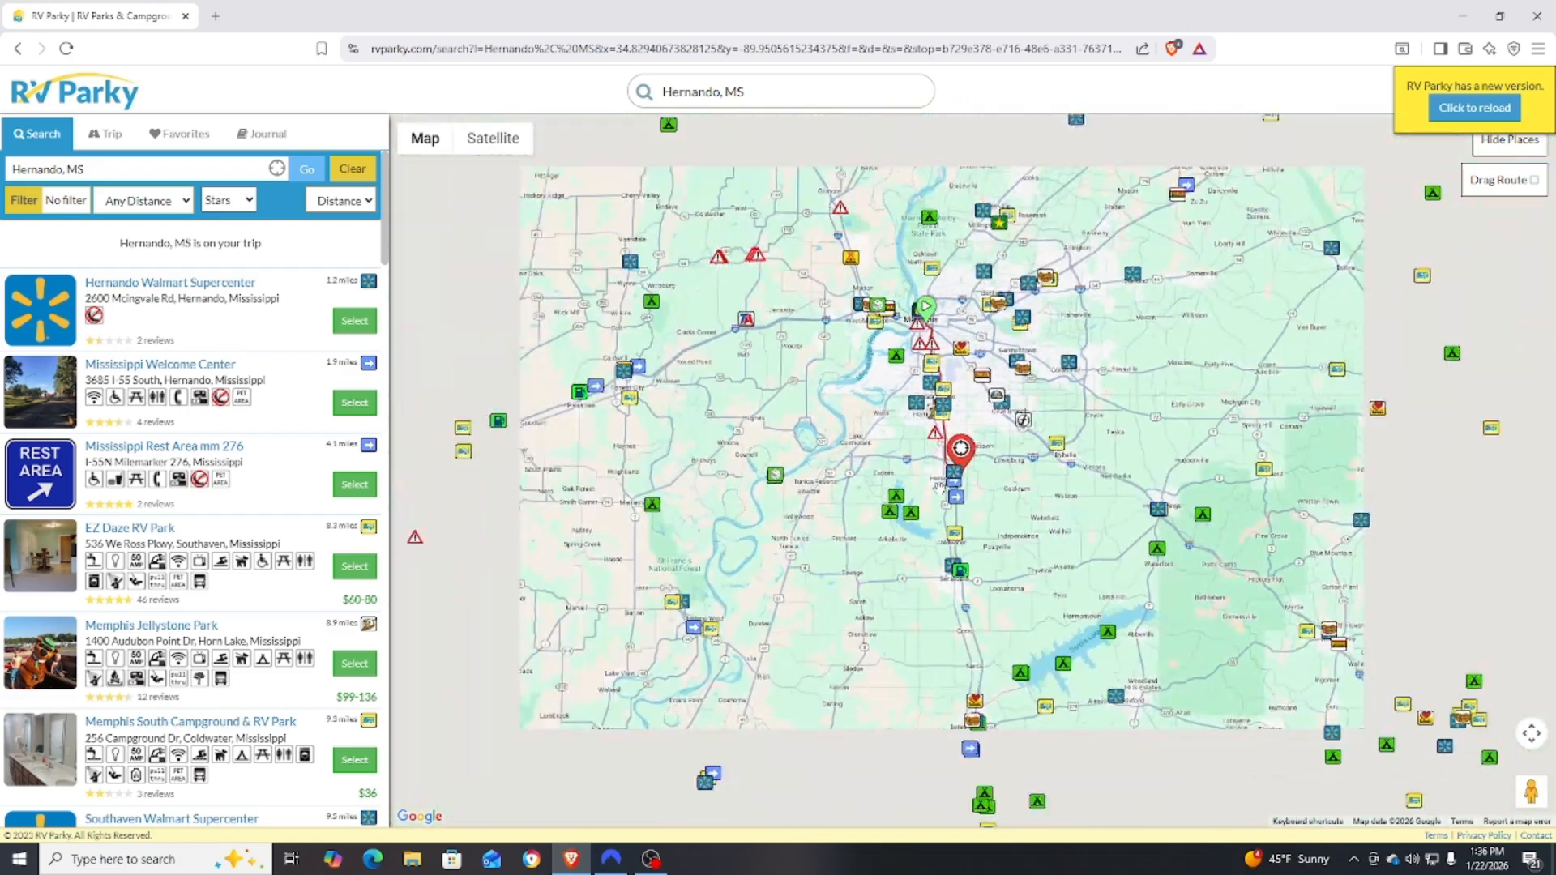
scroll(936, 483, "up", 2)
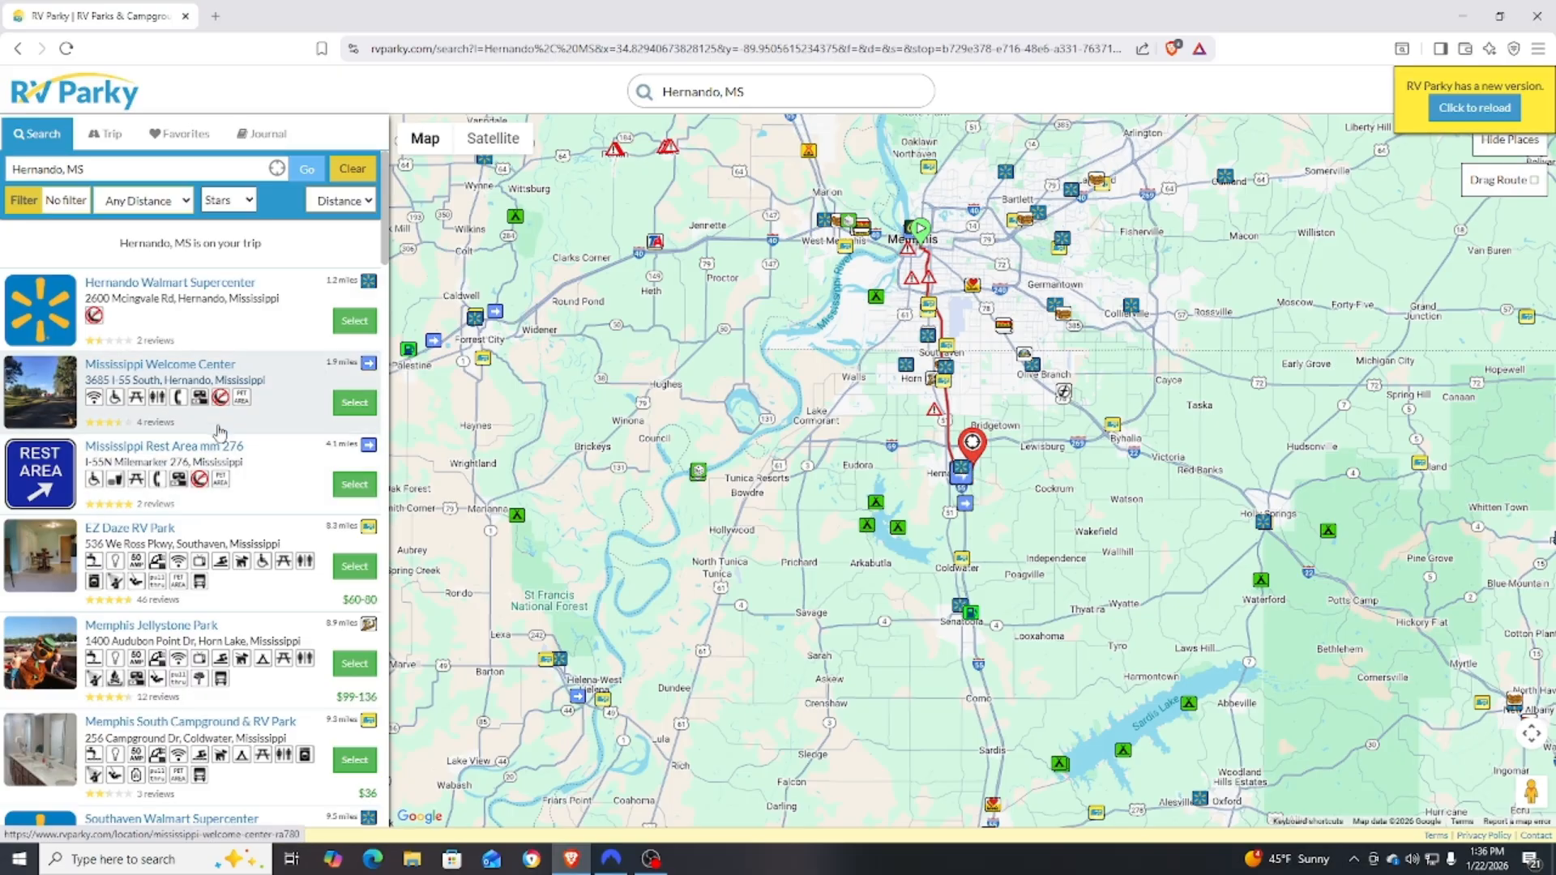
scroll(207, 691, "down", 10)
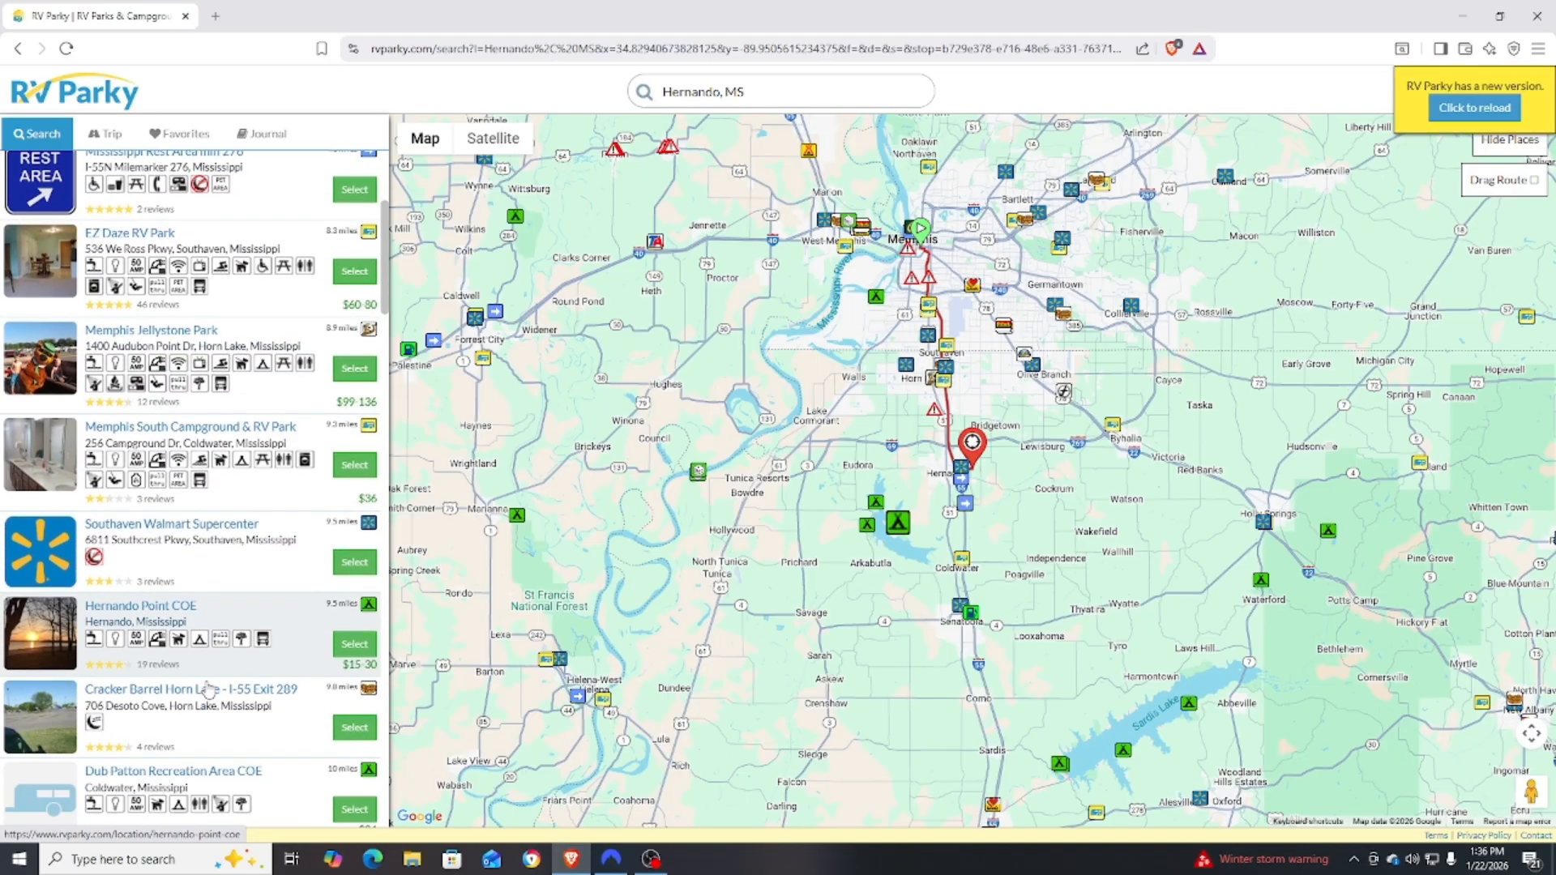
scroll(209, 691, "down", 5)
scroll(211, 685, "up", 8)
scroll(210, 683, "up", 8)
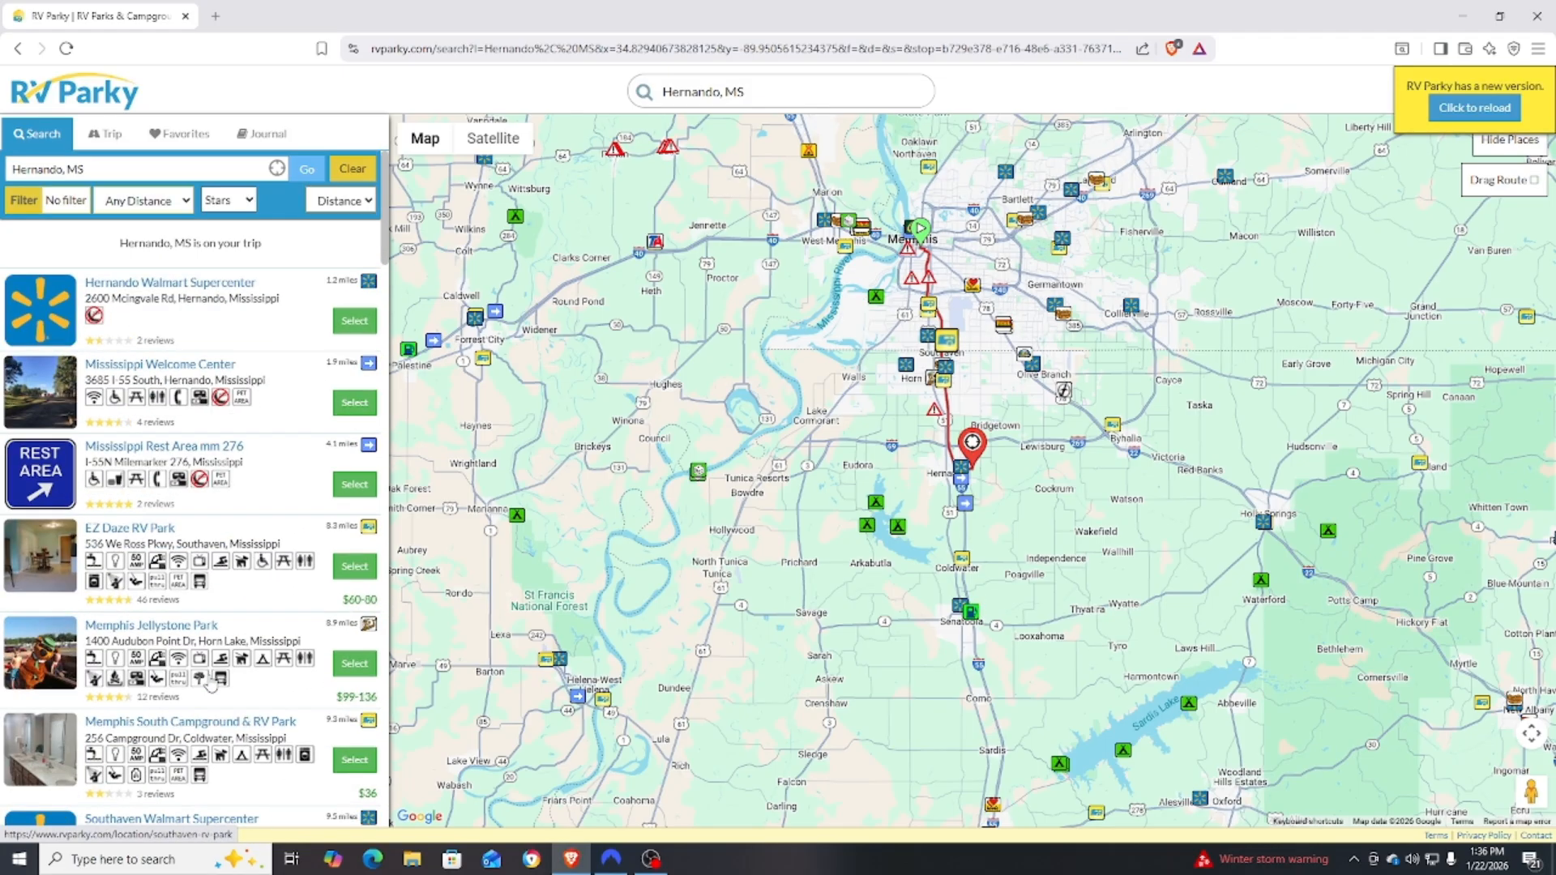
scroll(183, 503, "down", 6)
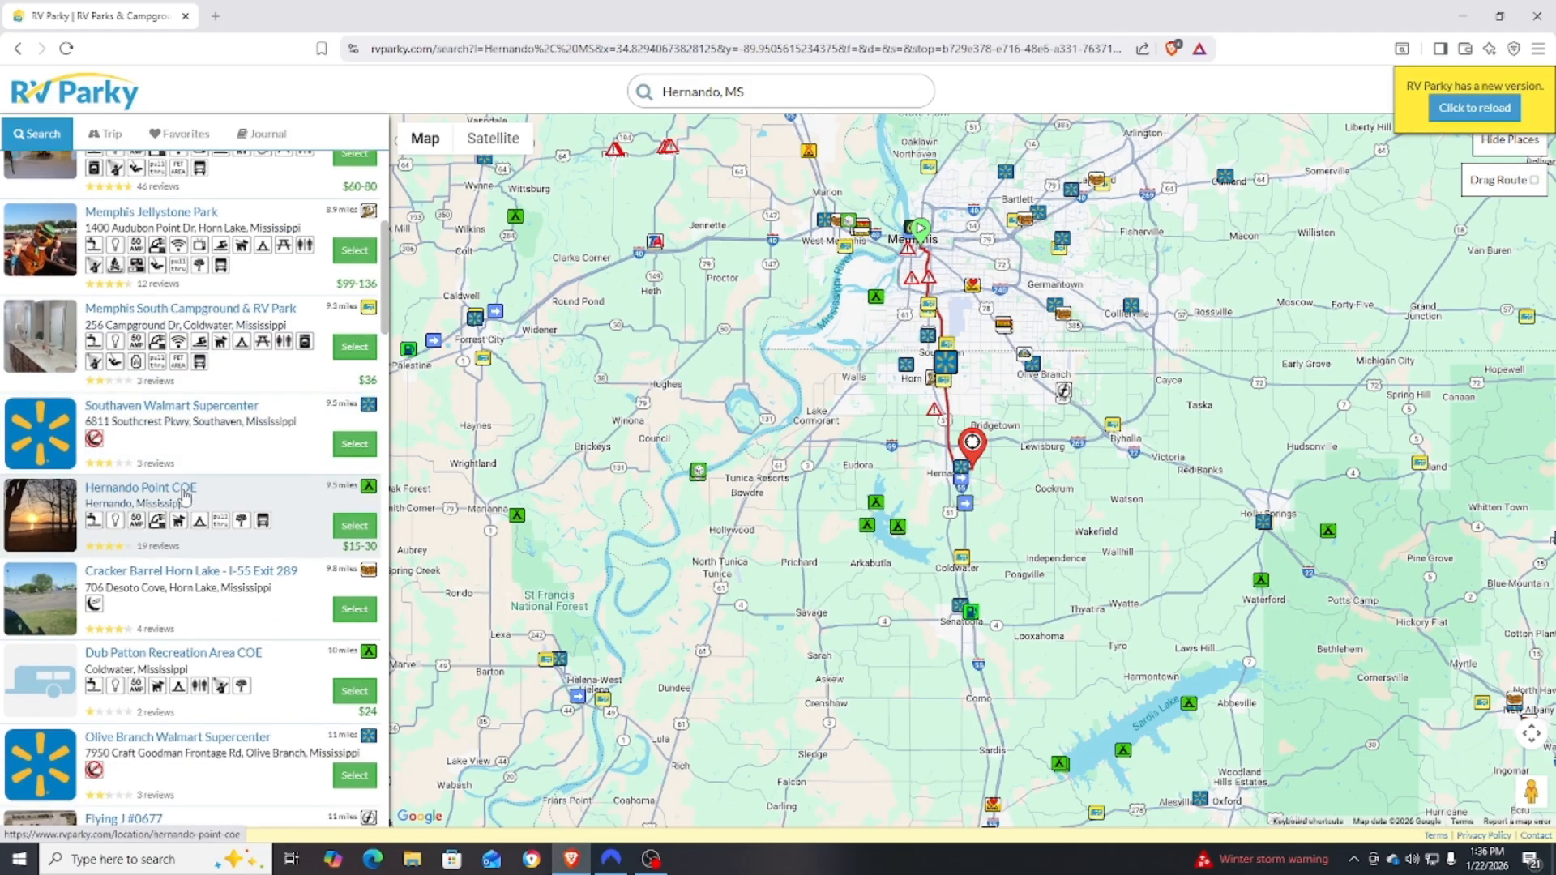
Read the details and reviews of Cracker Barrel Horn Lake - I-55 Exit 289 and examine its surroundings along the route.
left_click(177, 498)
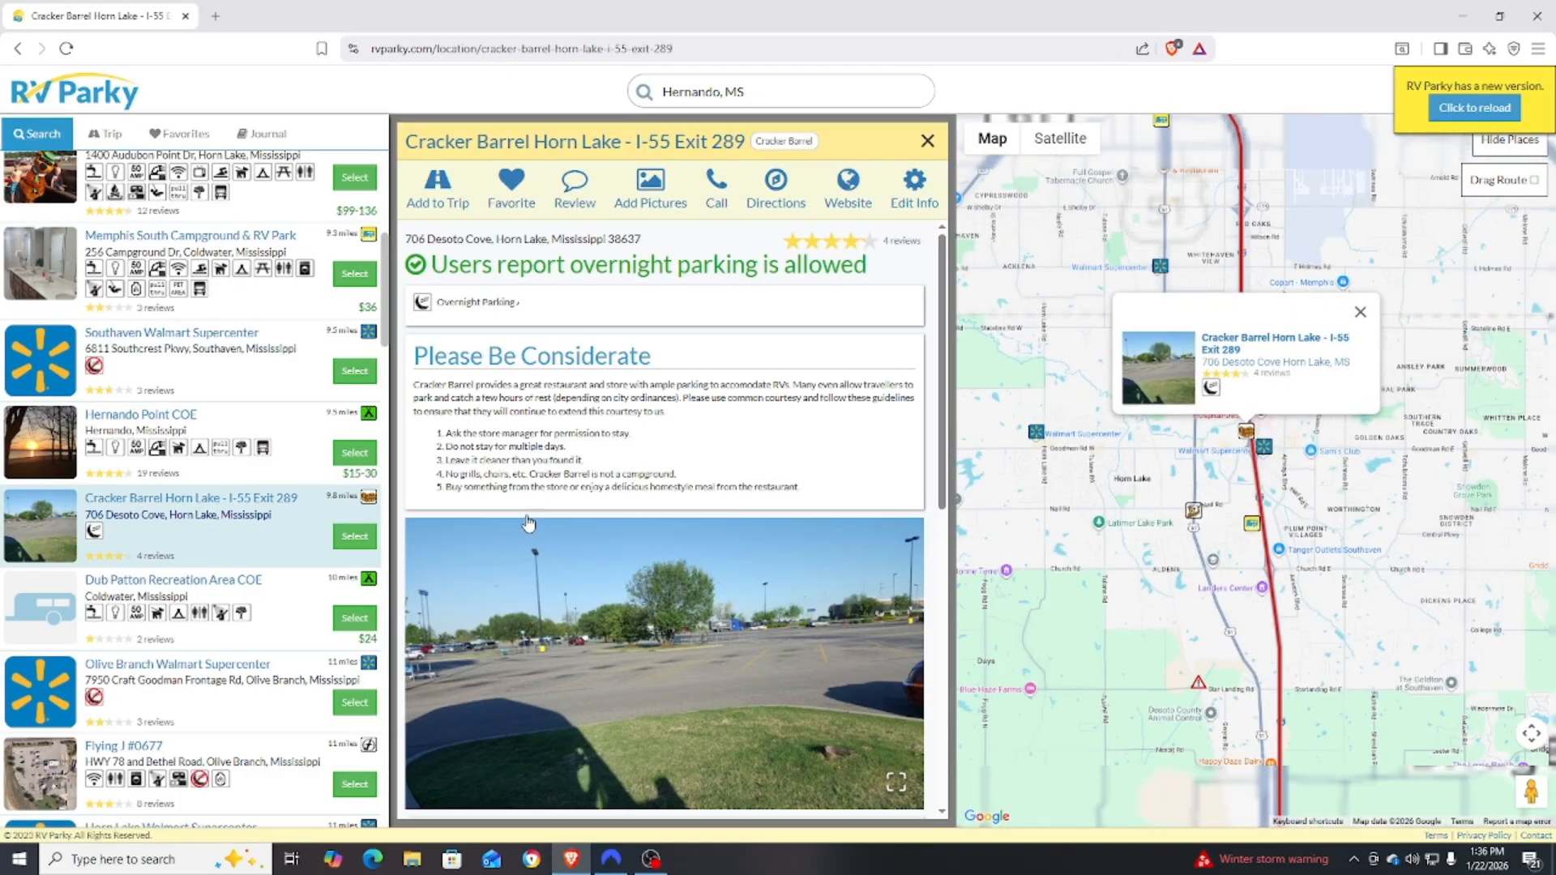
scroll(460, 574, "down", 8)
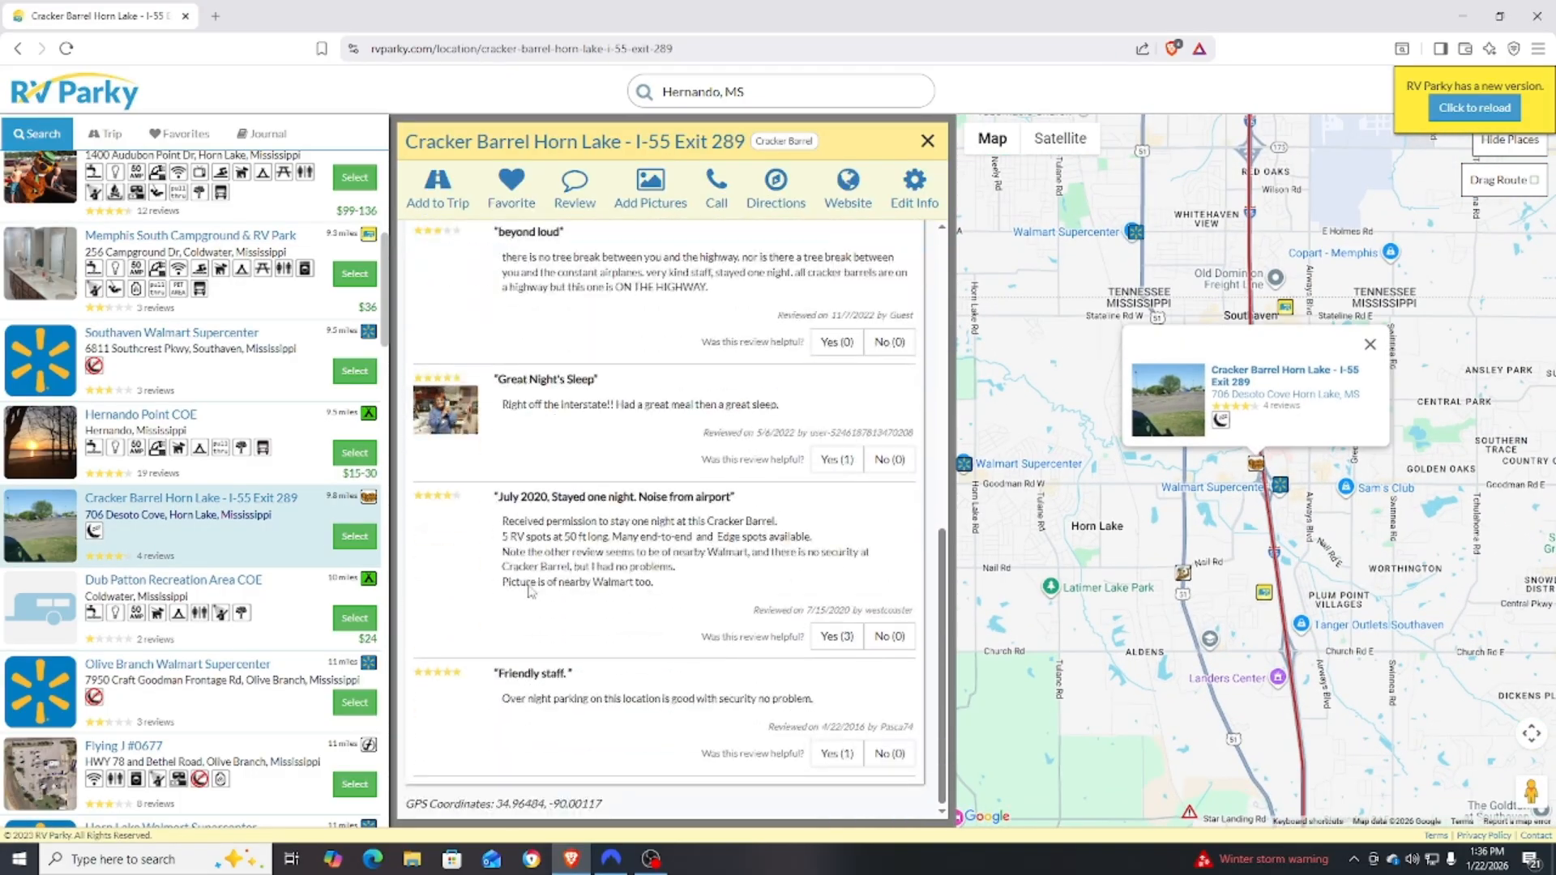
scroll(539, 572, "up", 4)
left_click(928, 141)
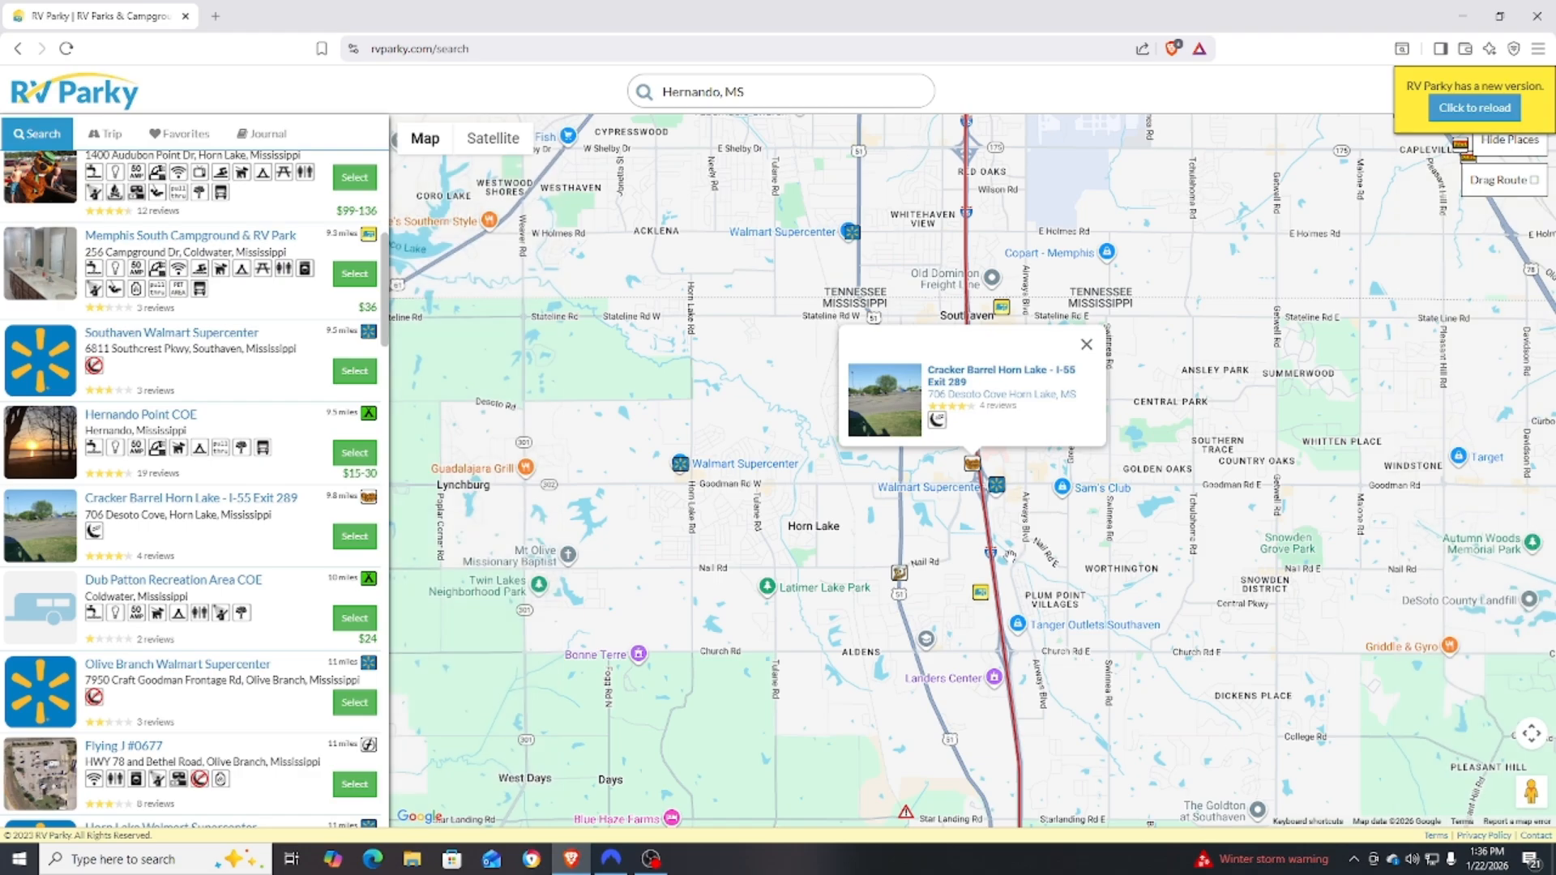
scroll(1011, 556, "up", 2)
scroll(1011, 556, "up", 1)
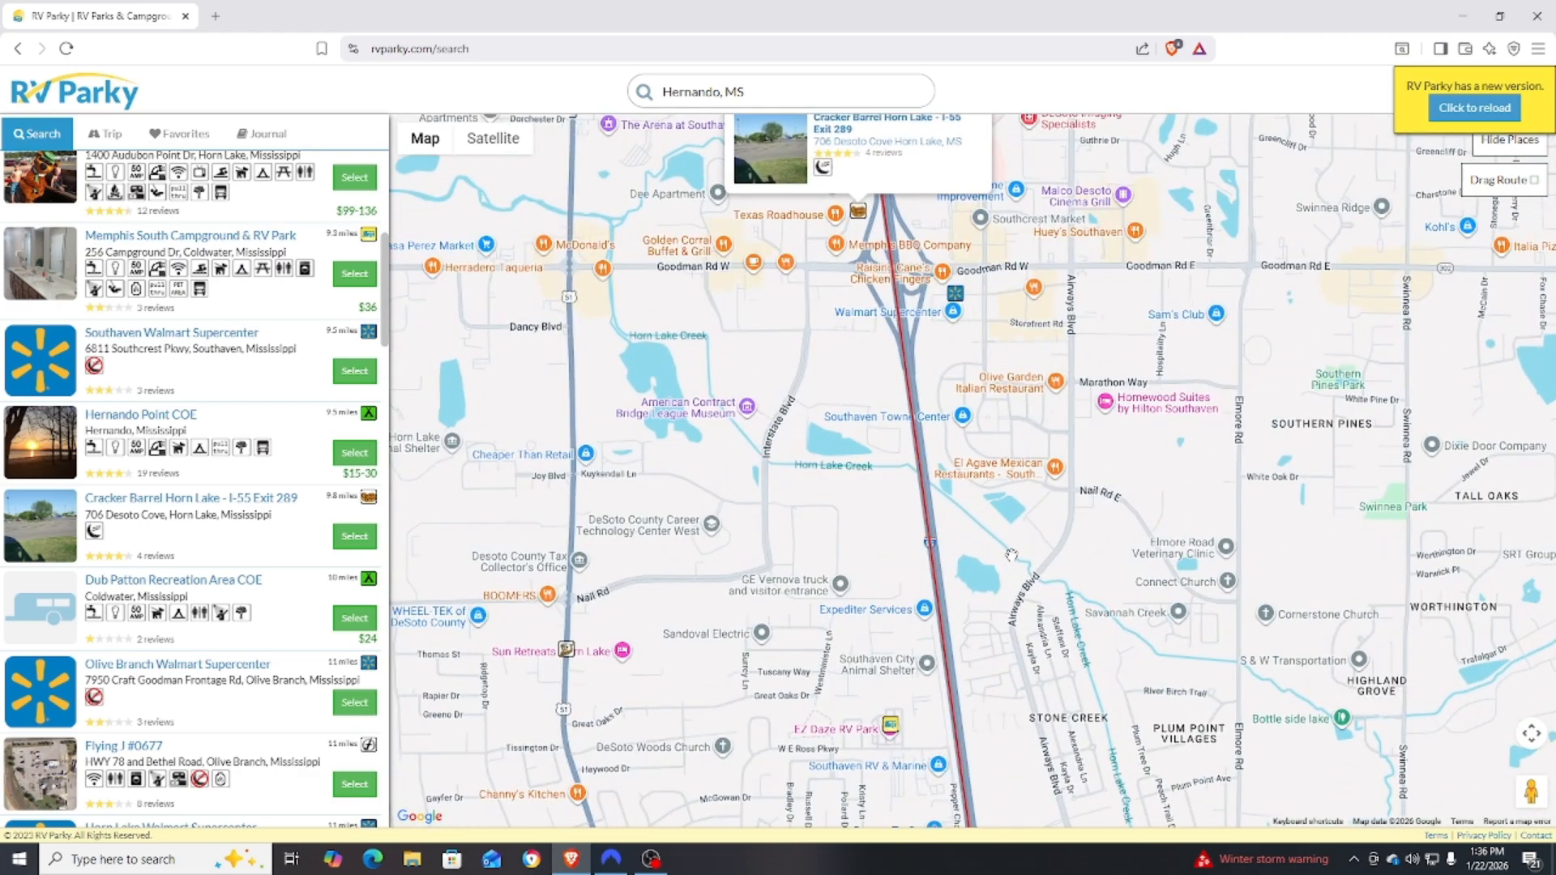
scroll(1011, 556, "down", 1)
scroll(1011, 556, "down", 4)
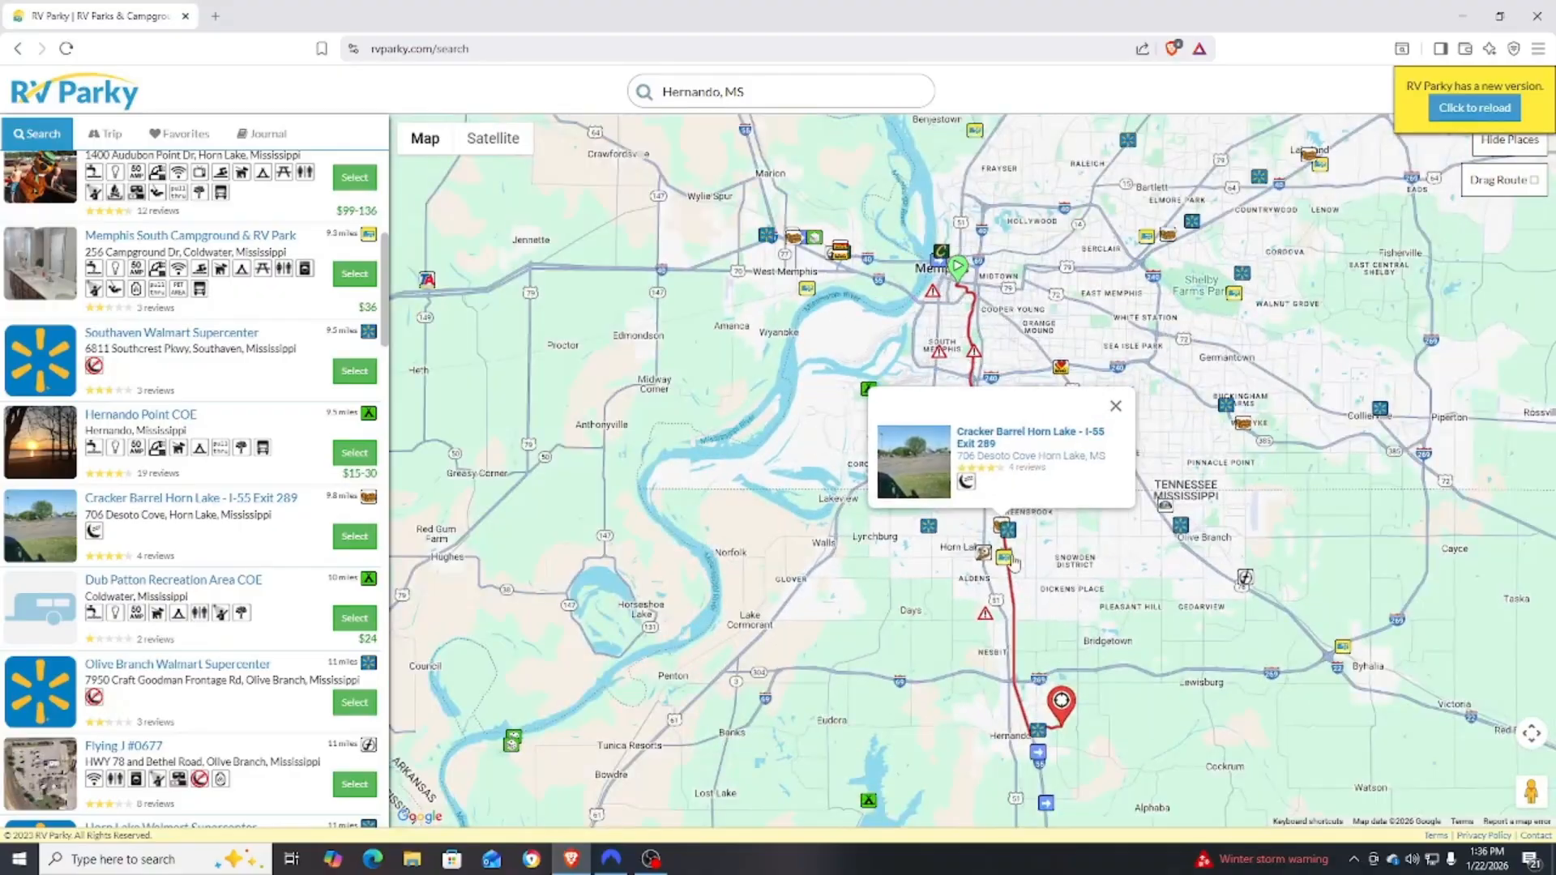
Browse the remaining places to stay near Hernando, MS and check the overnight parking details of Hernando Walmart Supercenter.
scroll(1012, 558, "down", 1)
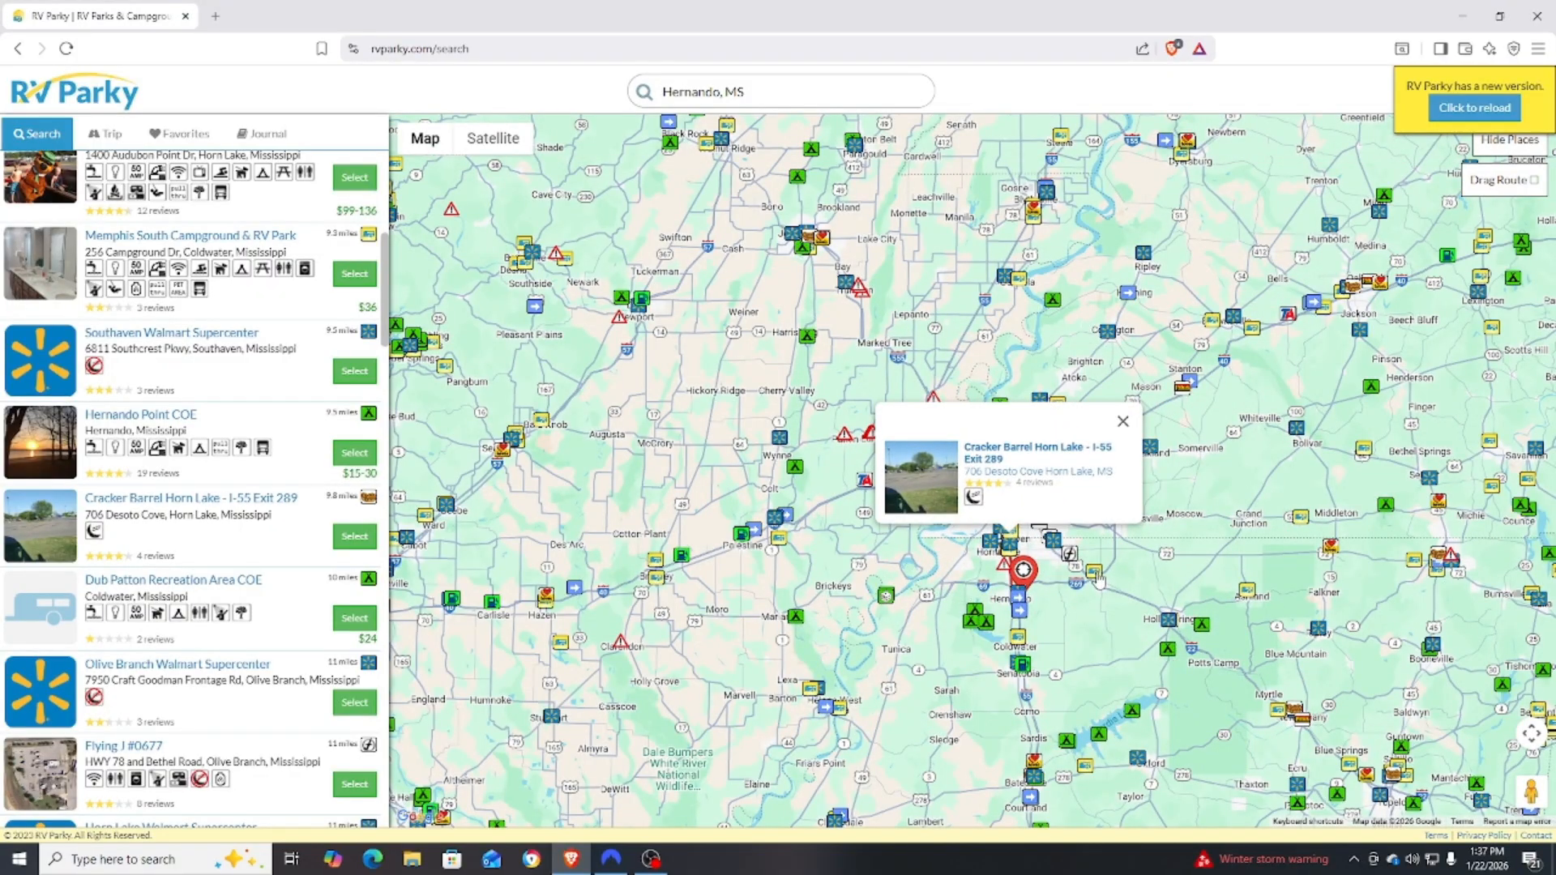
left_click(1125, 425)
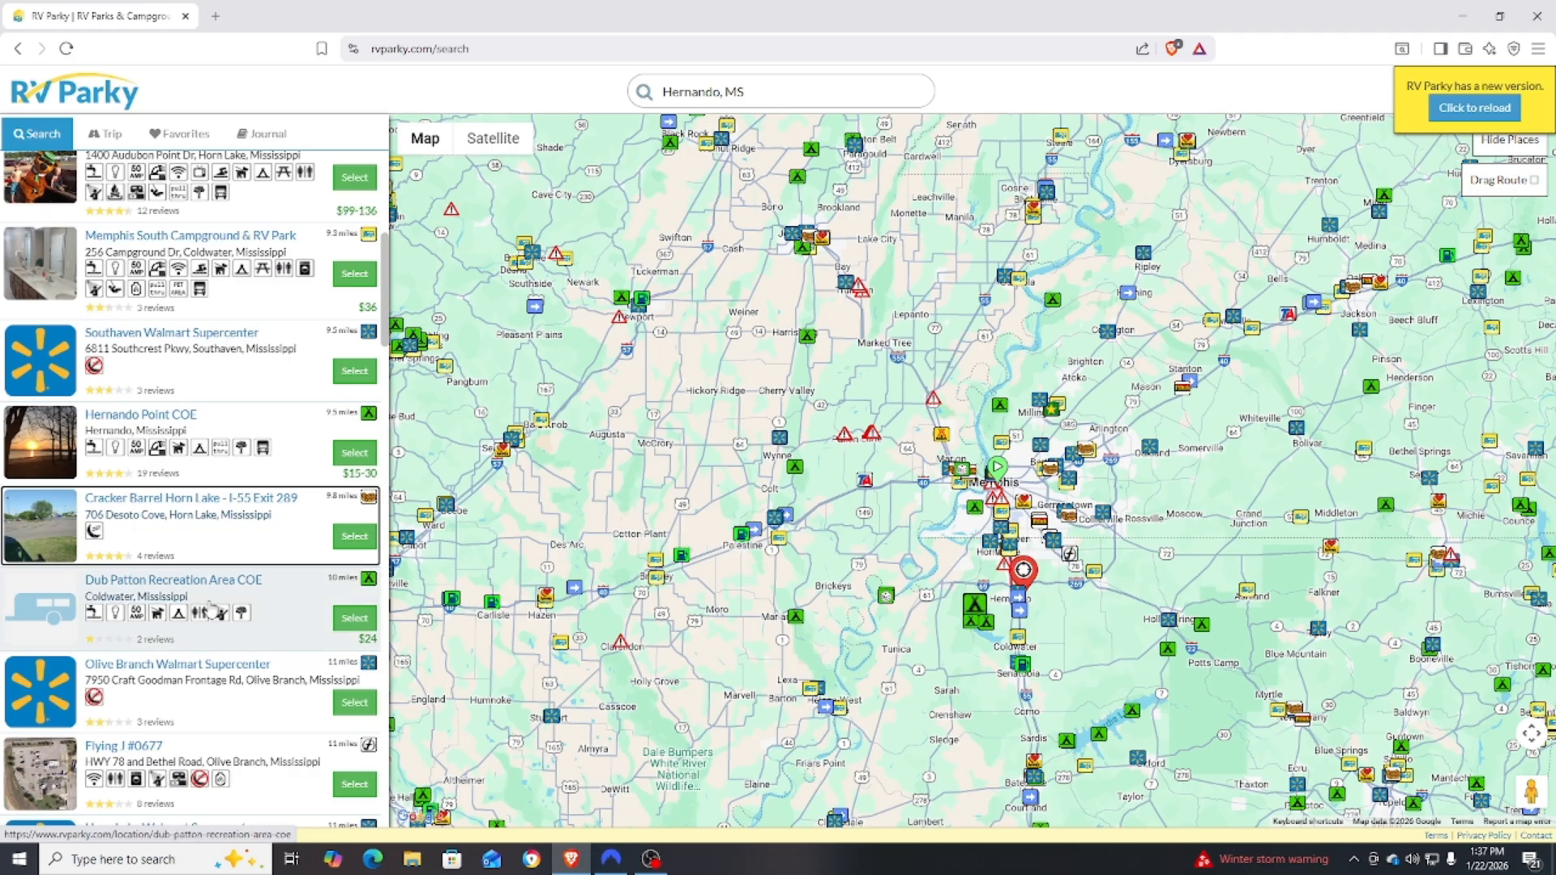
scroll(191, 454, "down", 3)
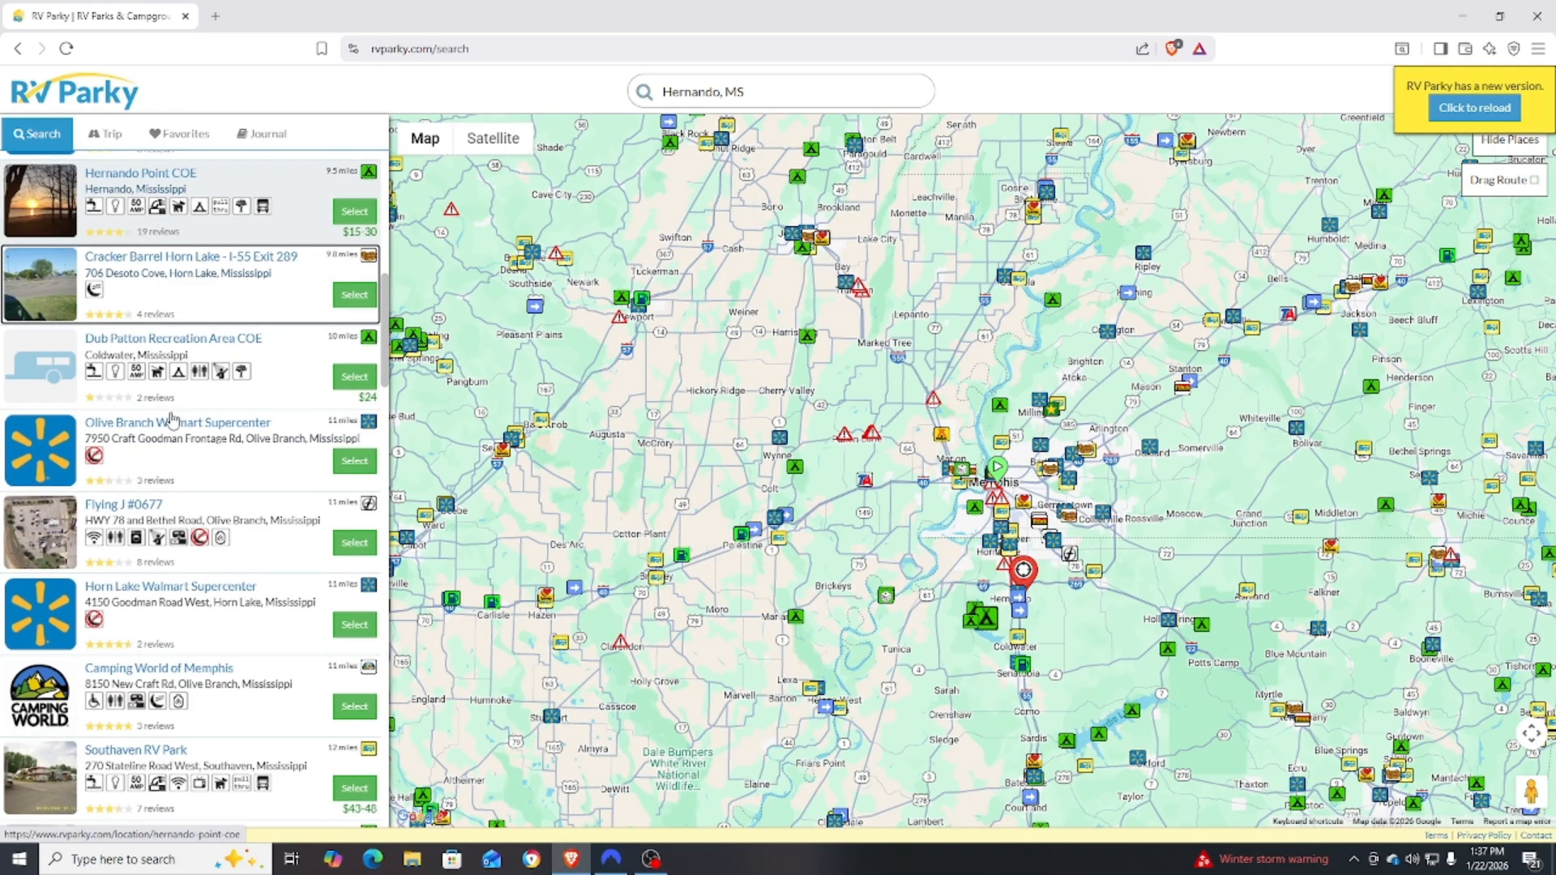
scroll(191, 456, "down", 4)
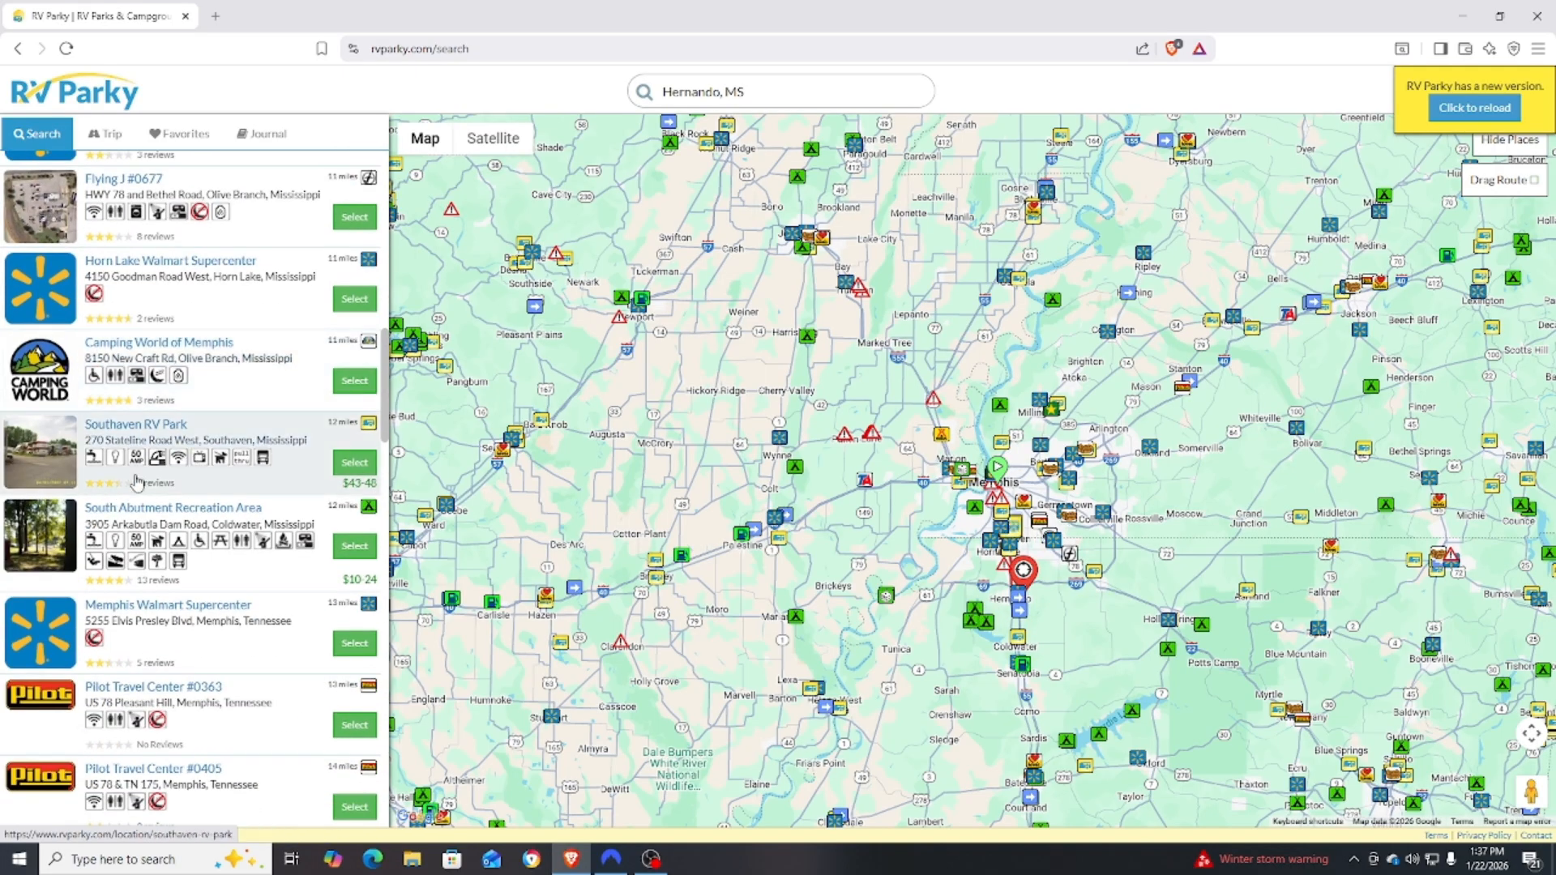
scroll(220, 492, "up", 10)
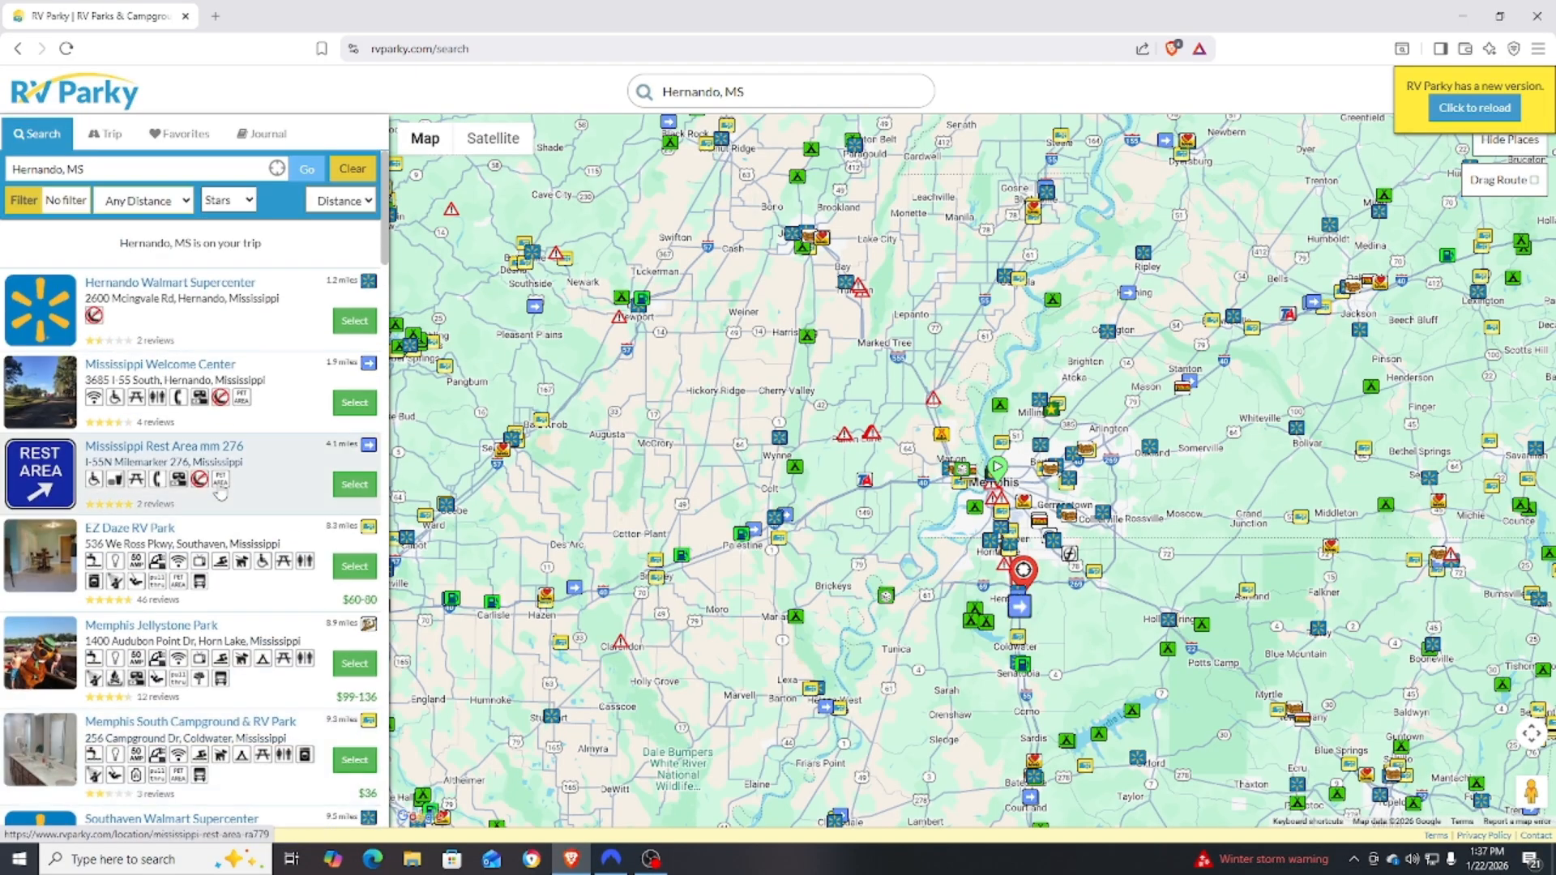
left_click(172, 285)
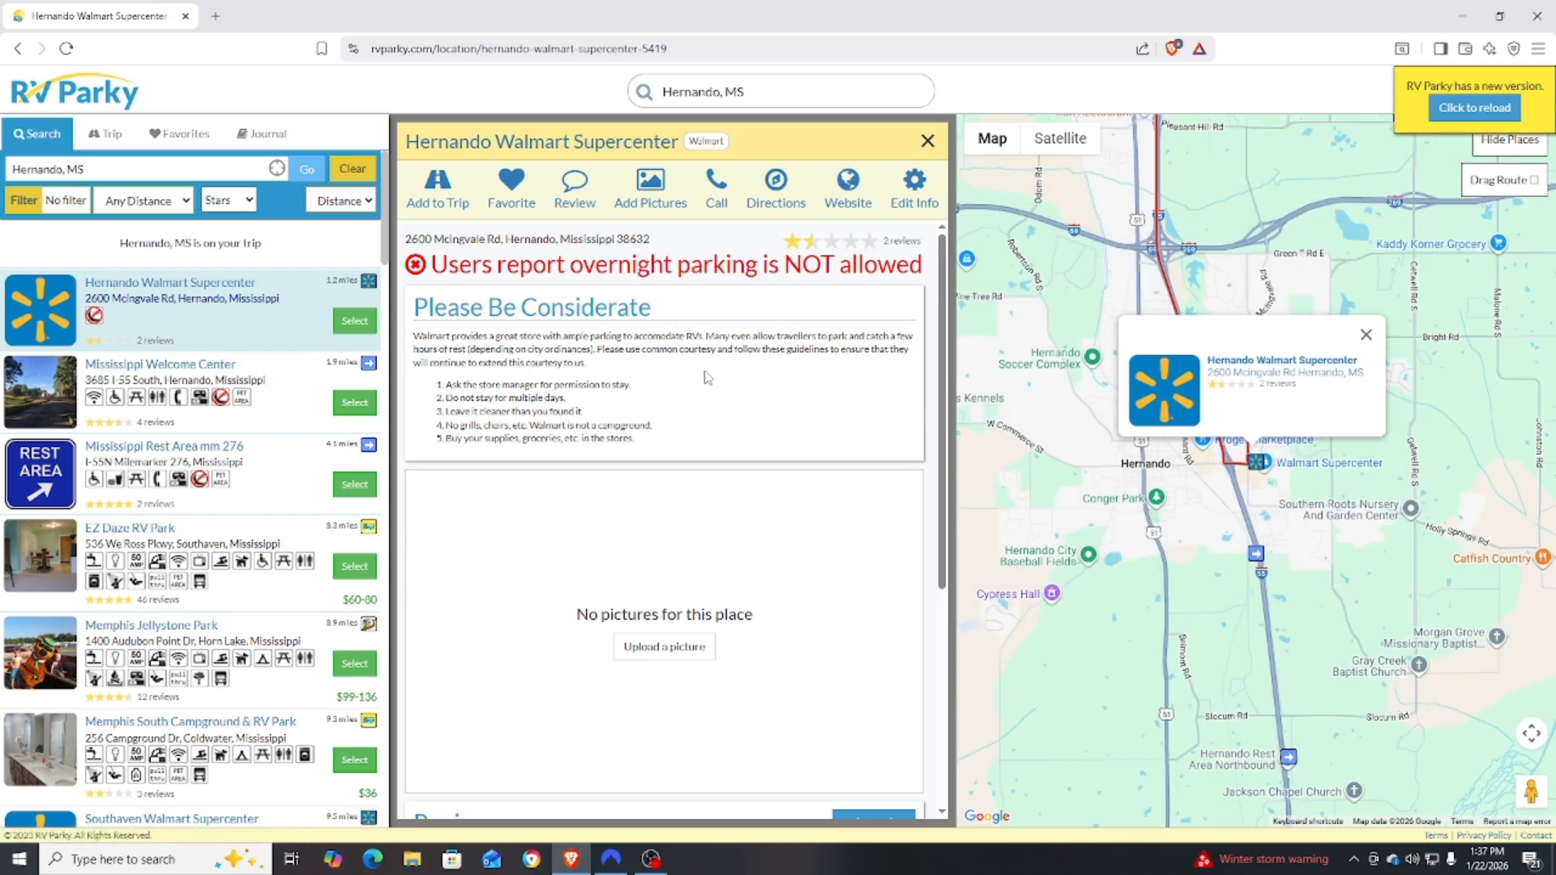
left_click(928, 142)
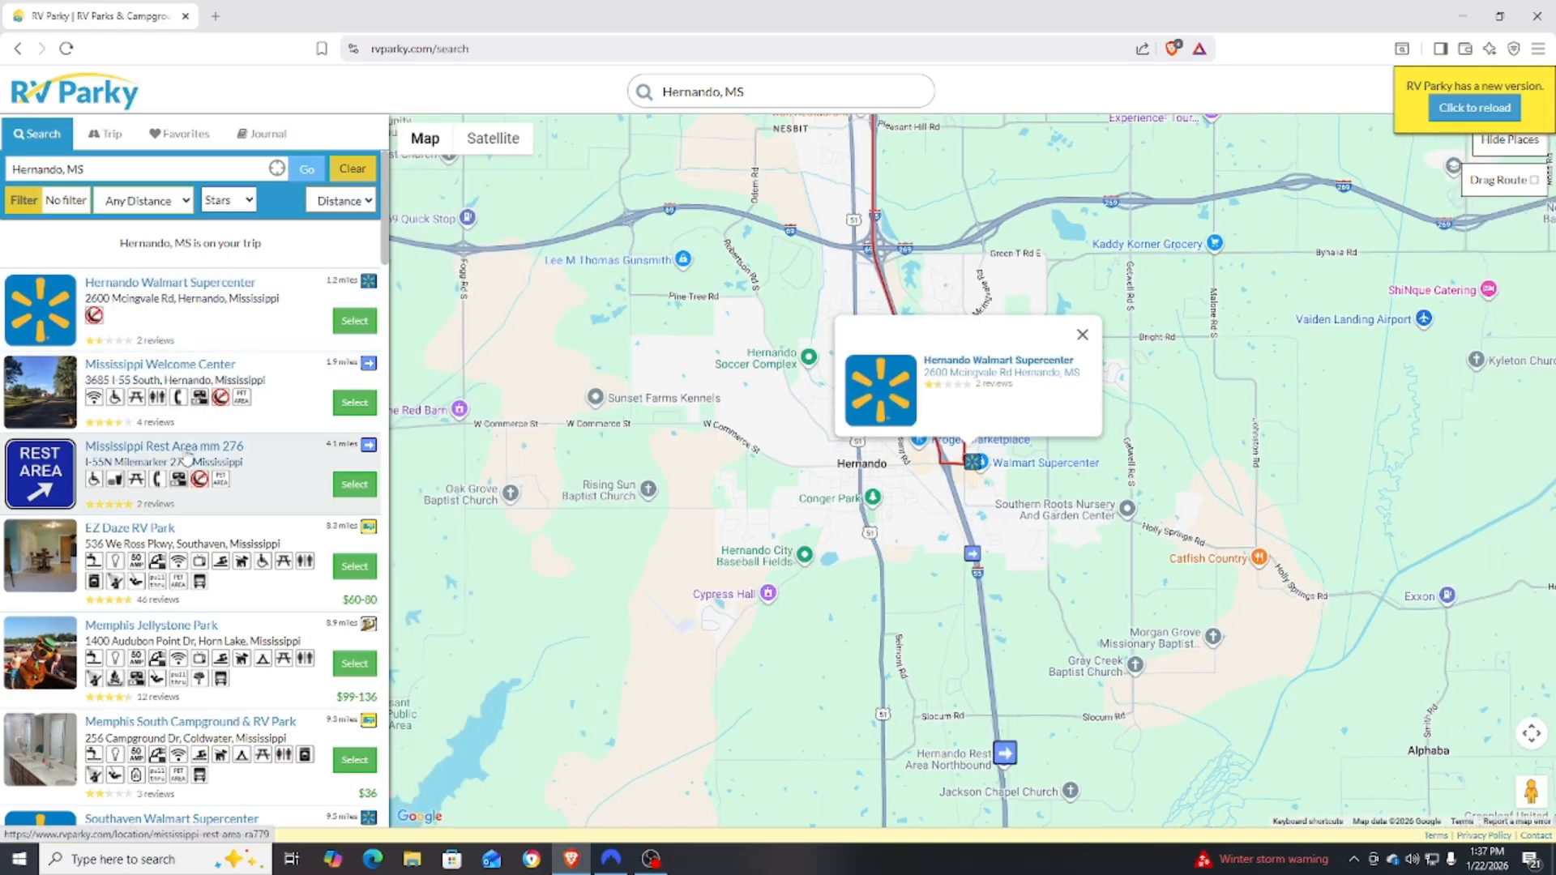
Read the amenities, rates, ratings and reviews of Memphis Jellystone Park in Horn Lake.
scroll(203, 527, "down", 2)
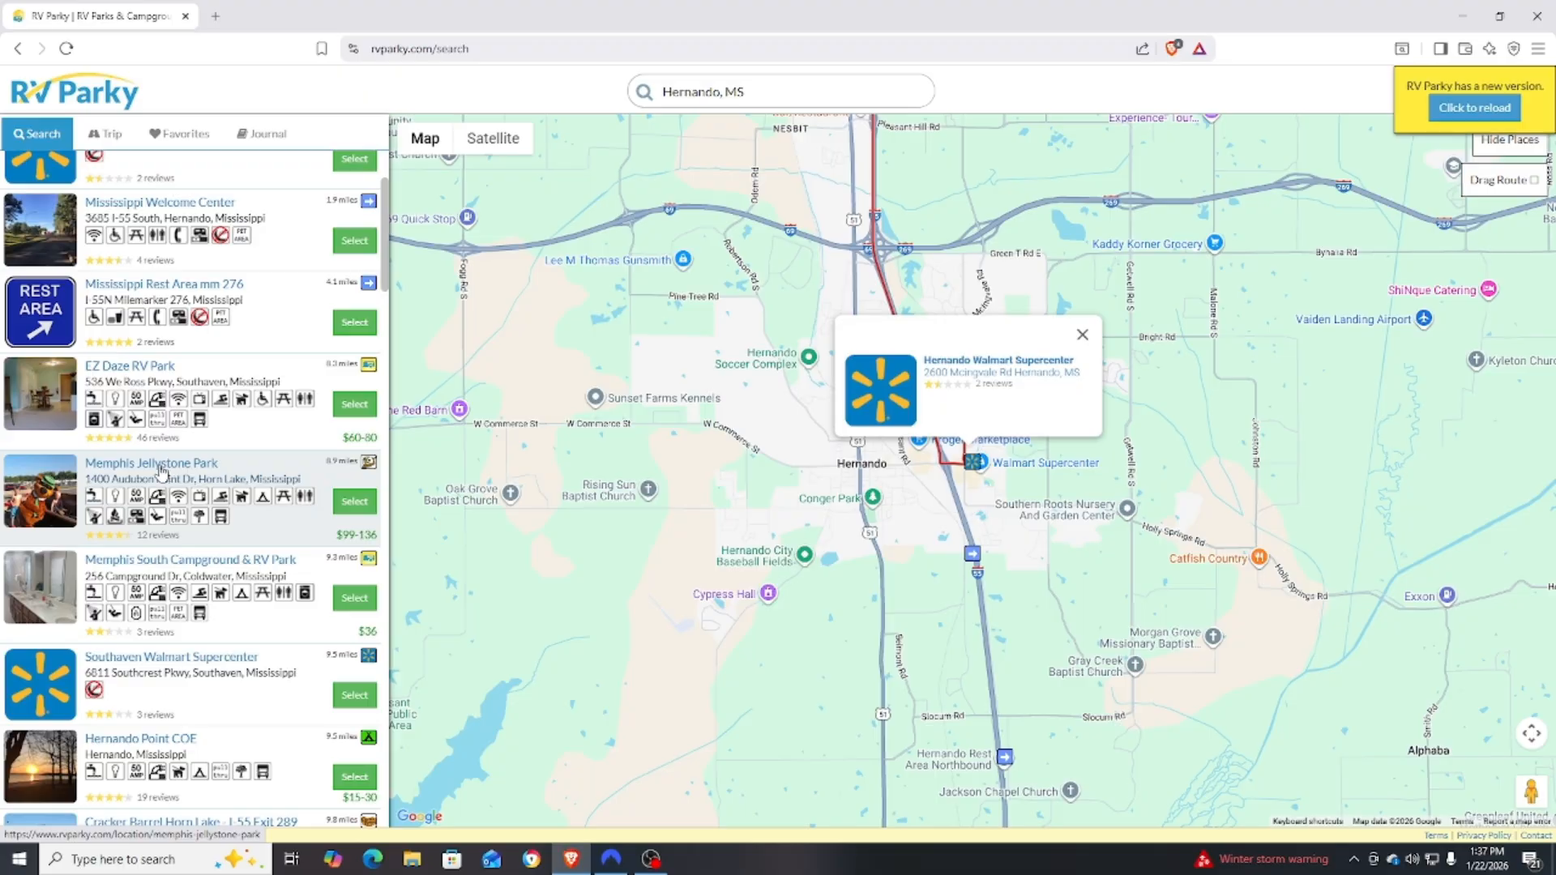
left_click(154, 464)
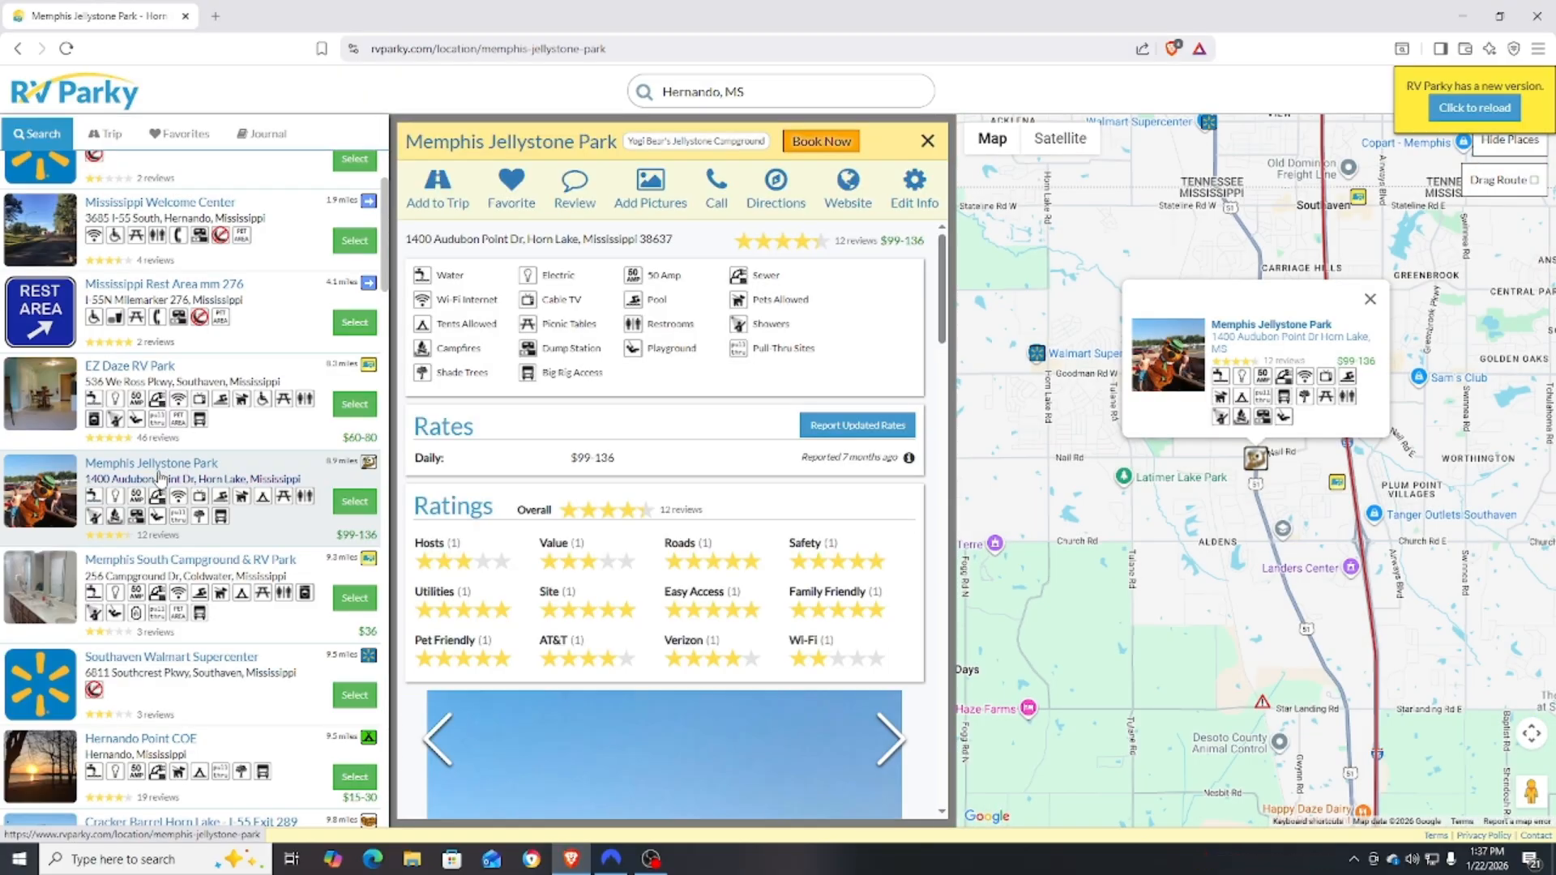
scroll(660, 556, "down", 6)
scroll(660, 556, "down", 7)
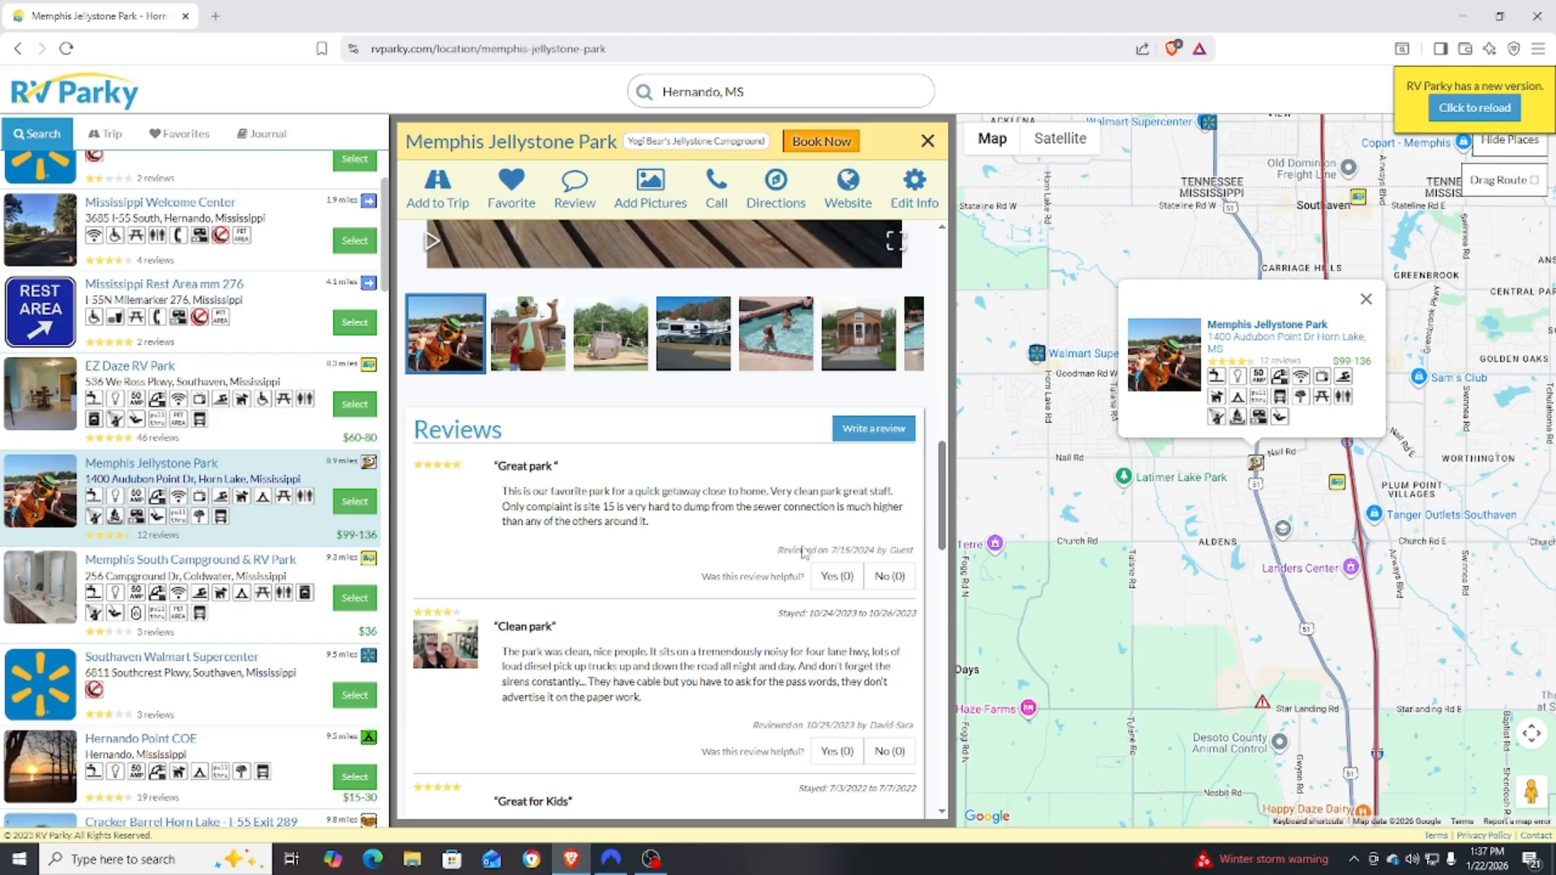
scroll(710, 552, "down", 5)
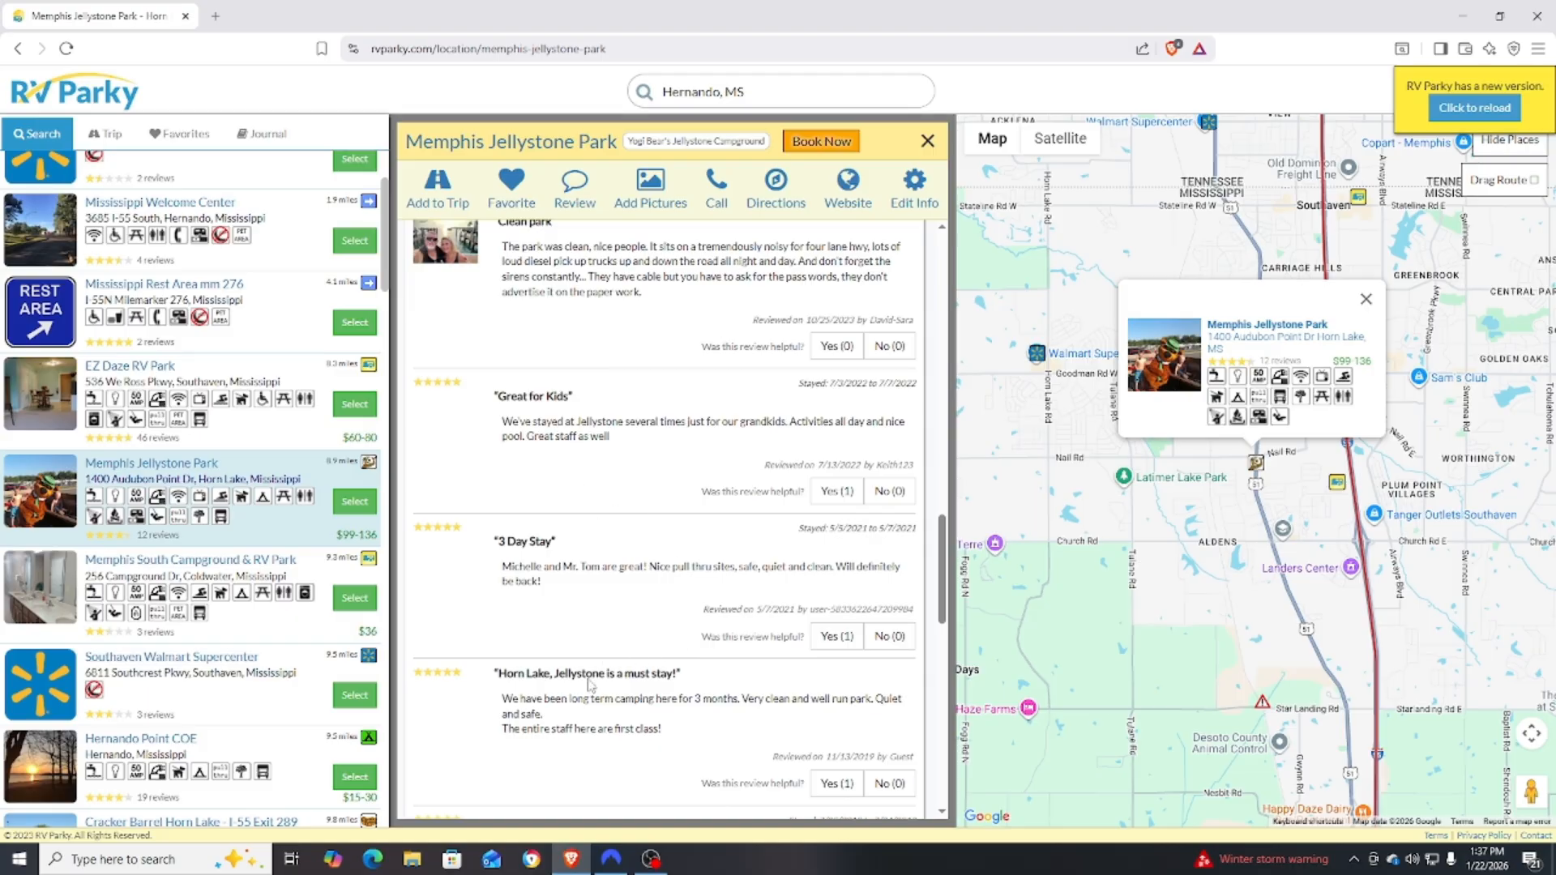
Add Memphis Jellystone Park as a new stop after Hernando, MS and set its stay to 2 nights, from Jan 24 to Jan 26.
left_click(442, 197)
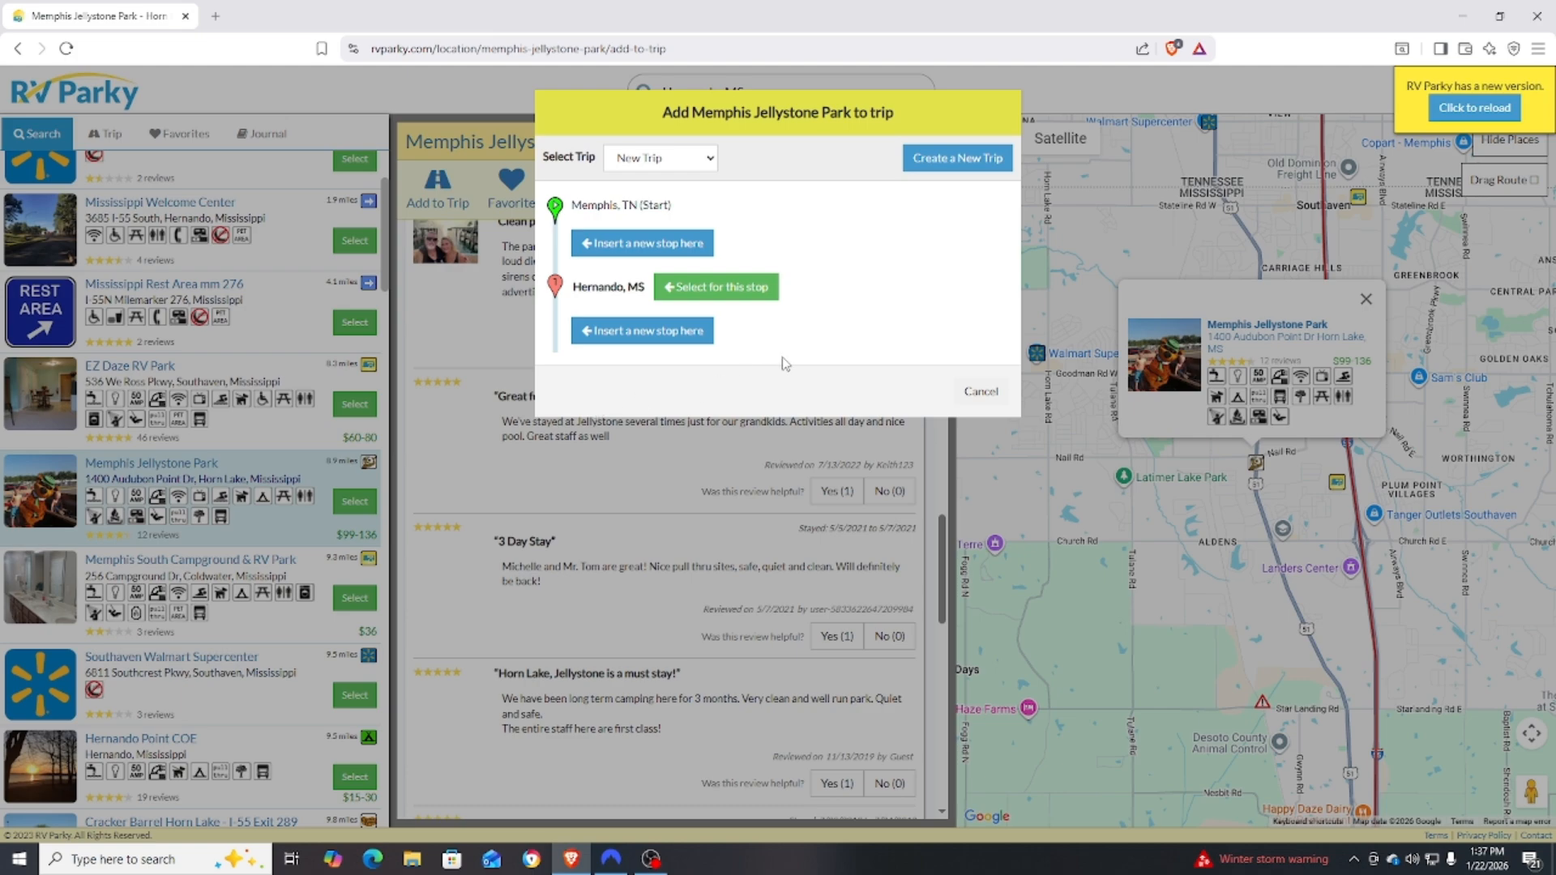
left_click(665, 334)
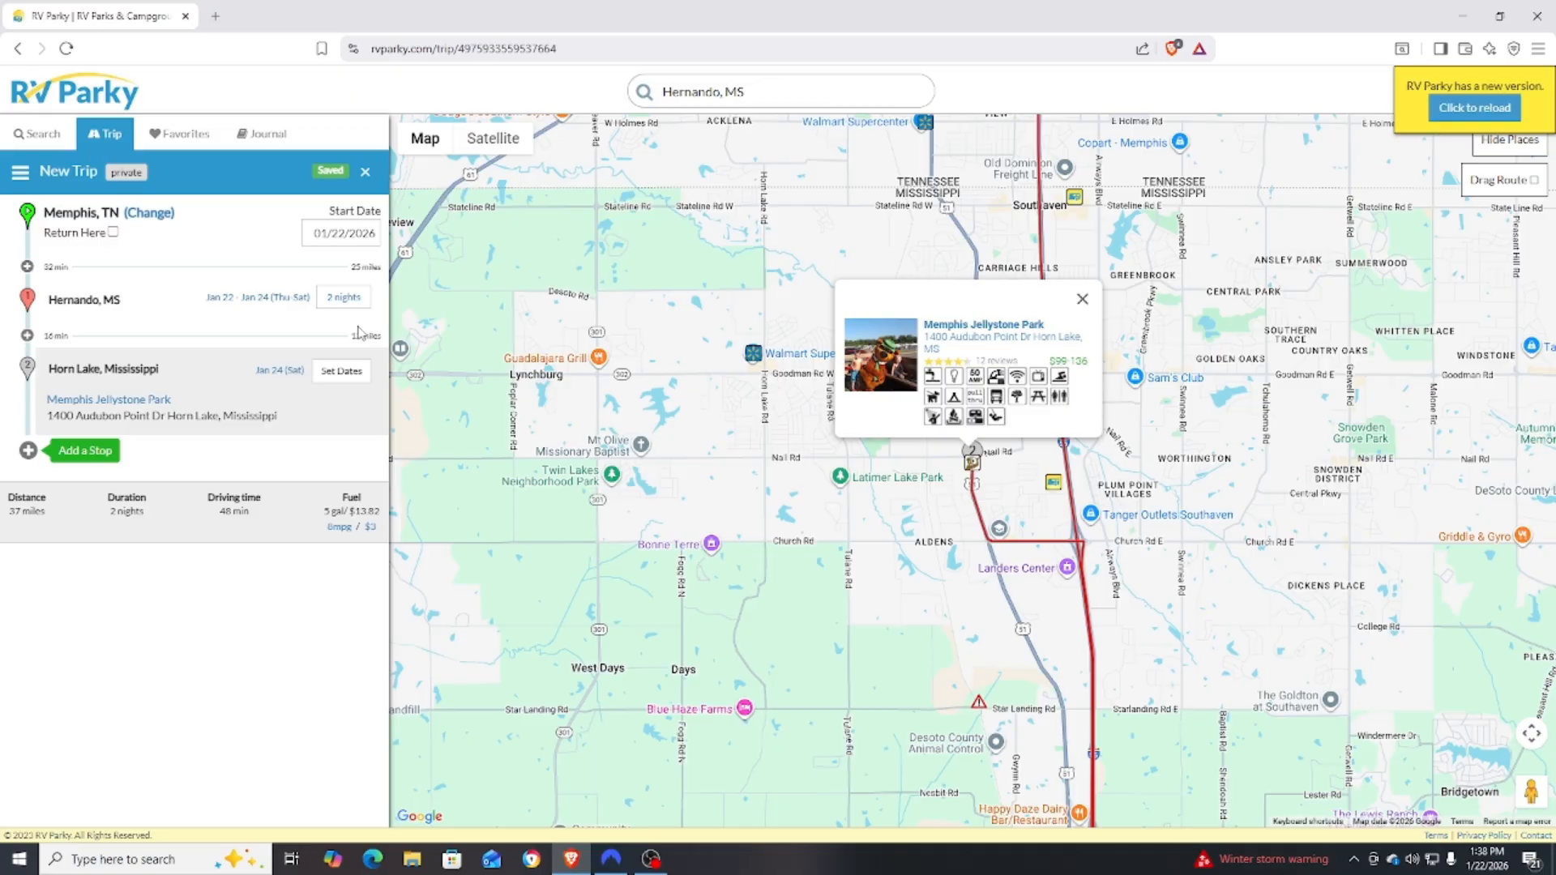
left_click(341, 371)
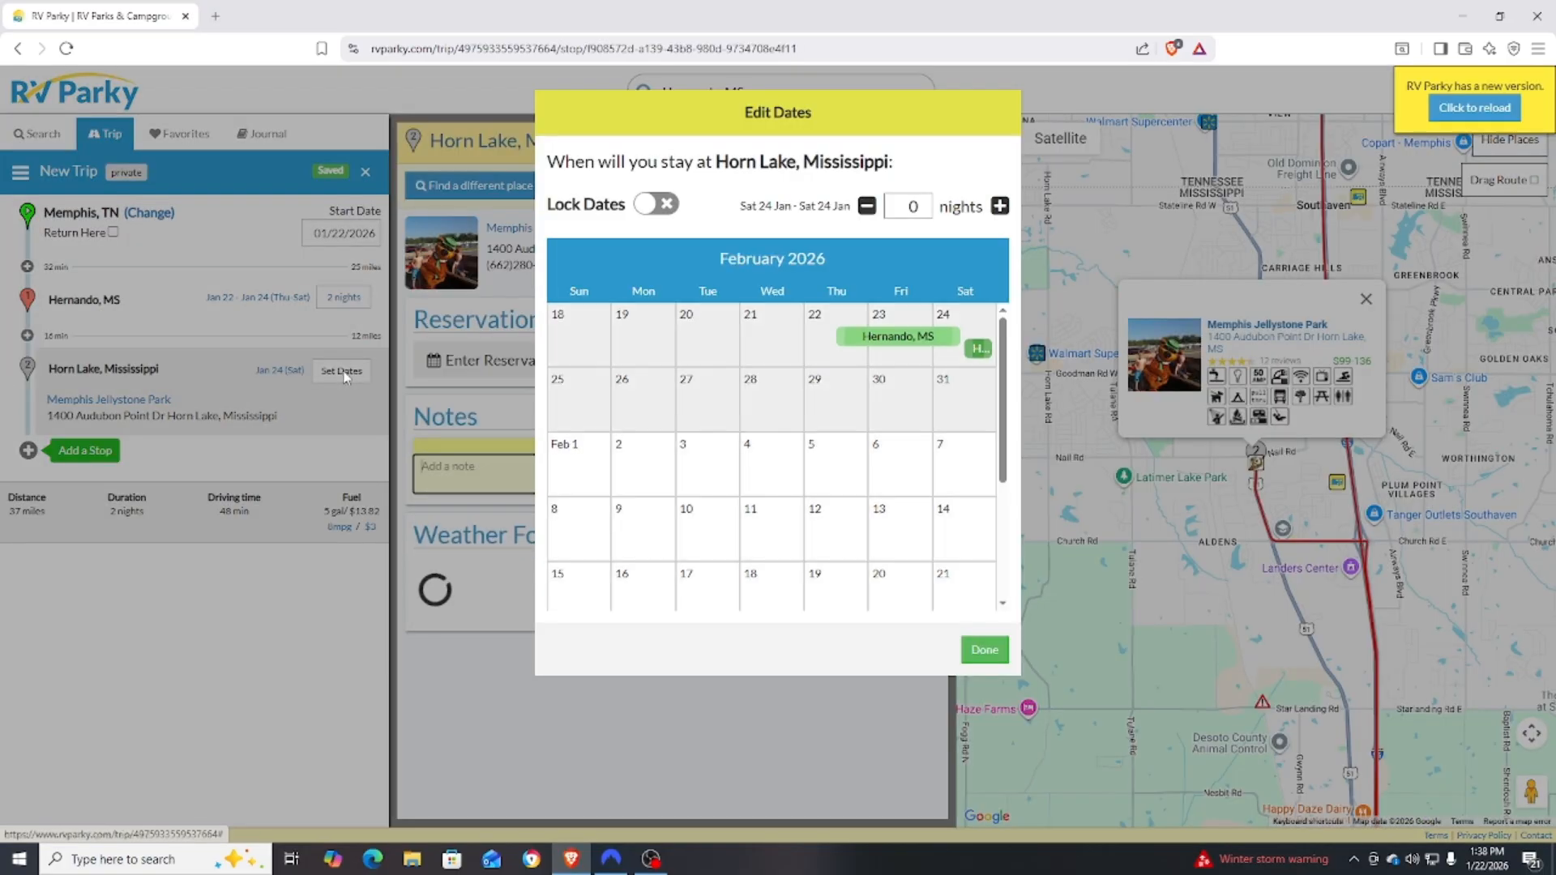
left_click(999, 207)
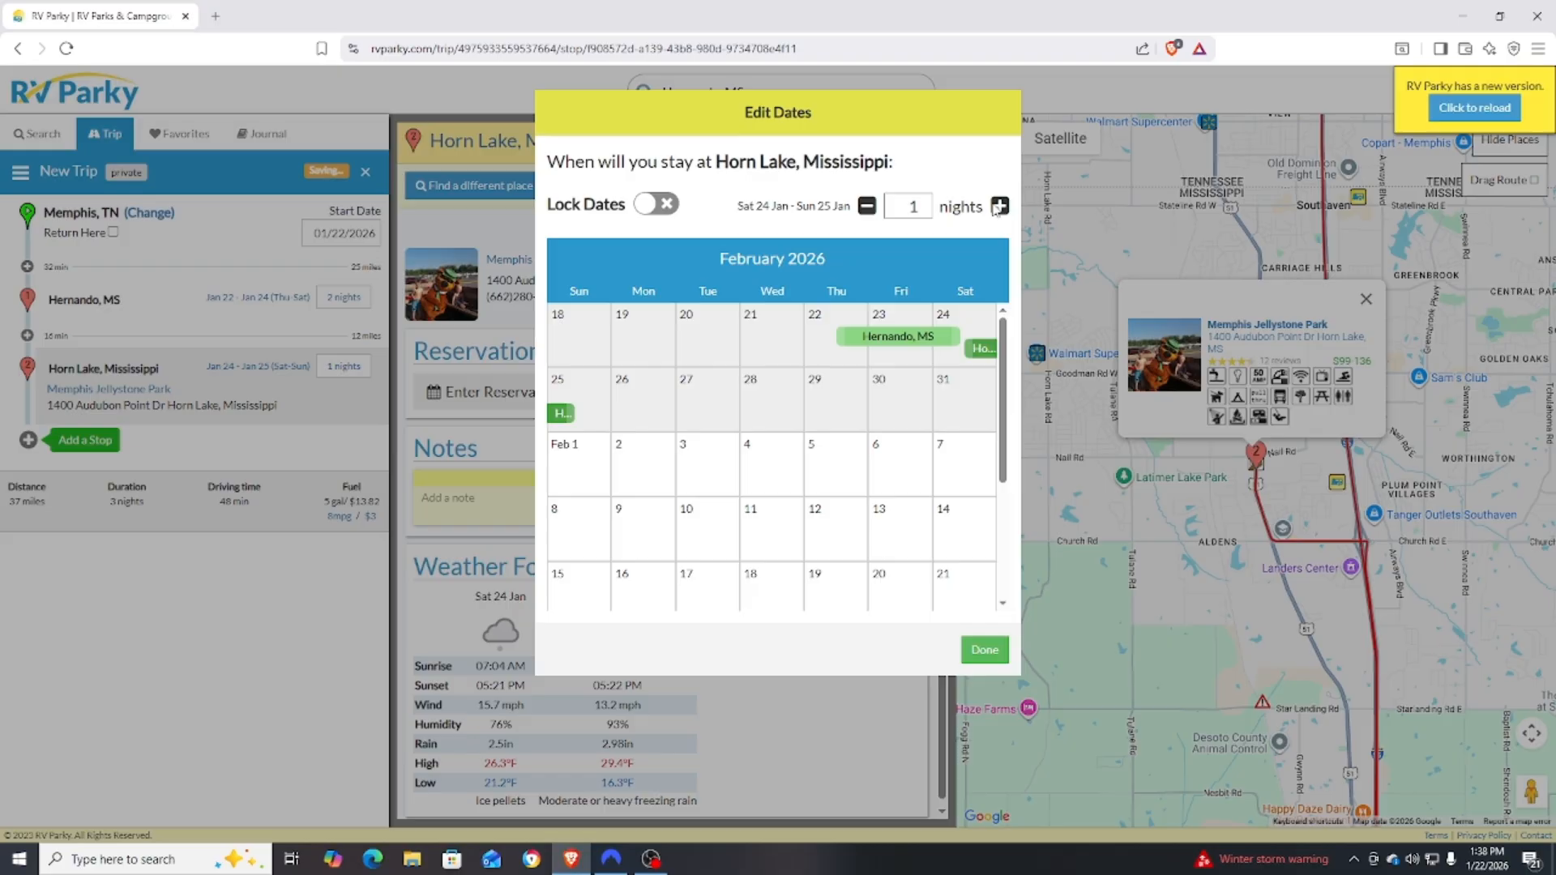
left_click(998, 206)
left_click(985, 649)
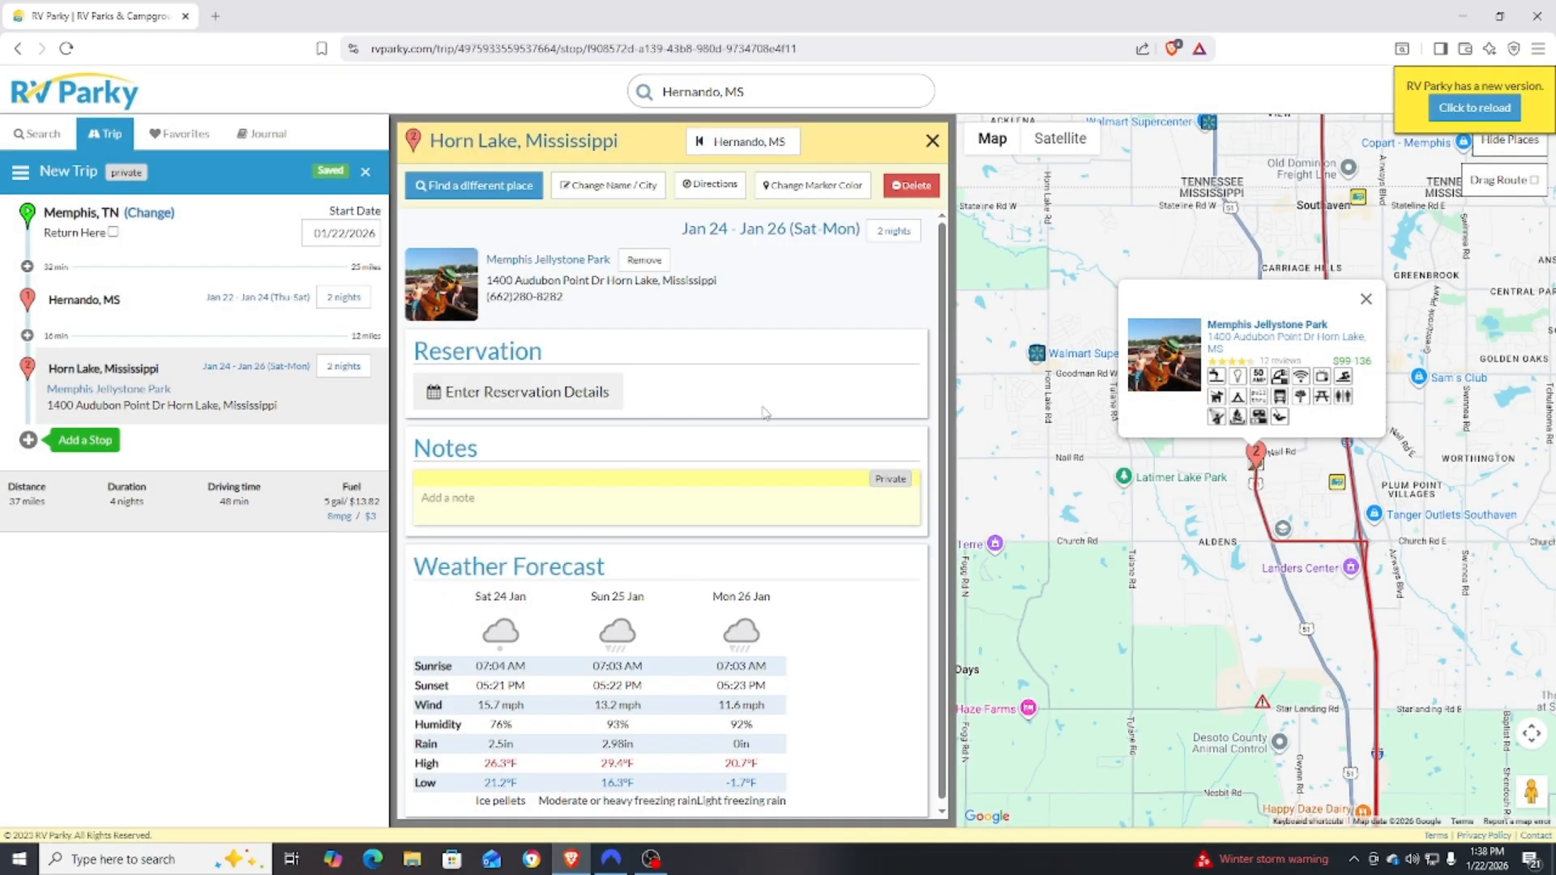
left_click(933, 141)
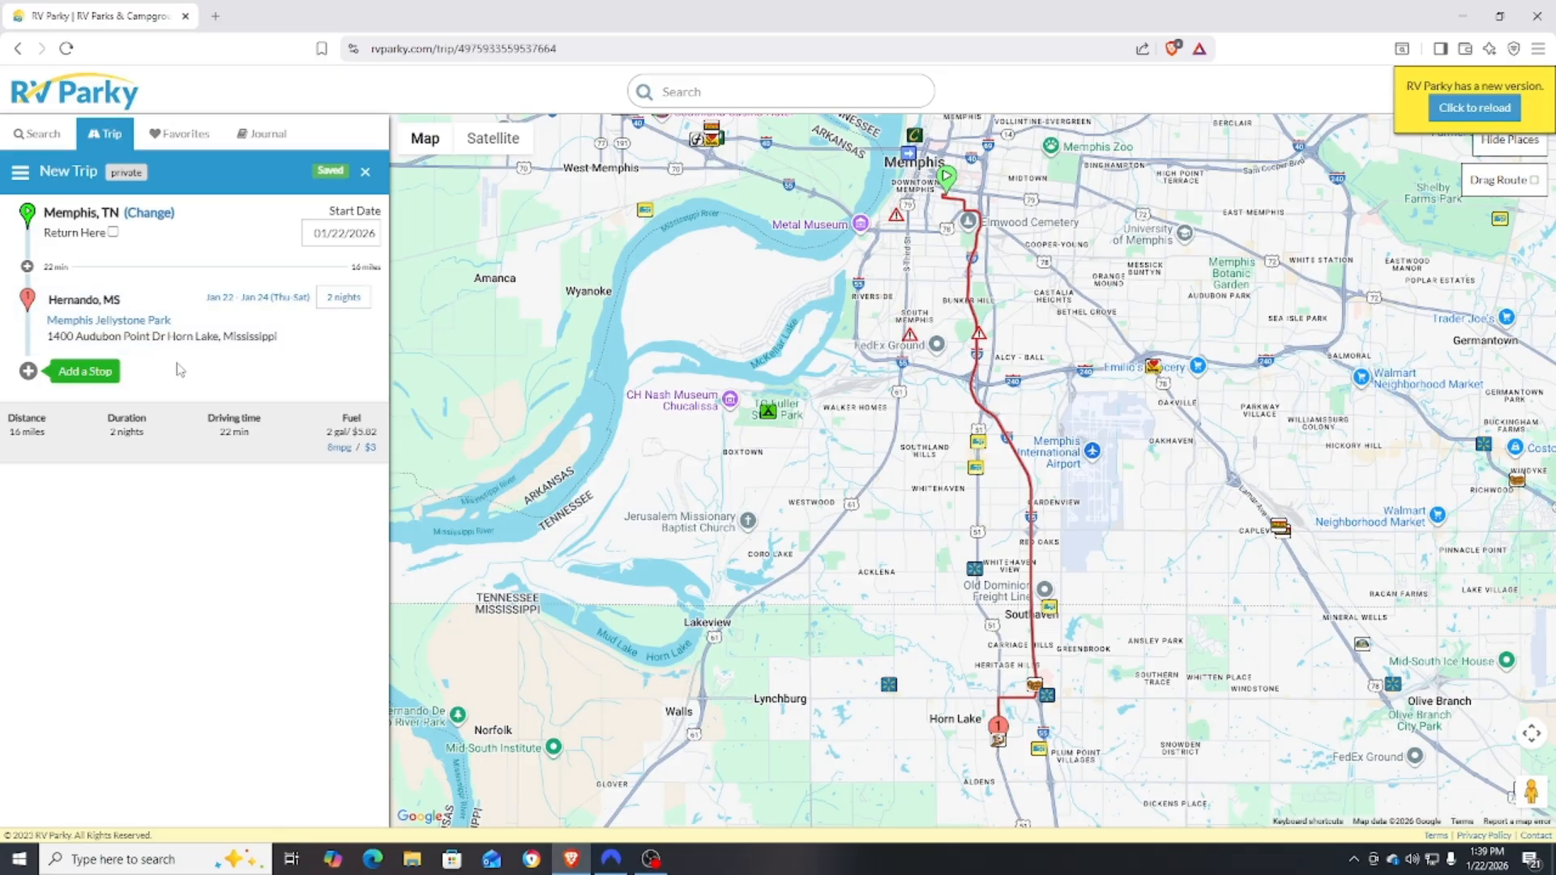
Review the details and ratings of Memphis Jellystone Park from the trip's Hernando, MS stop.
left_click(119, 322)
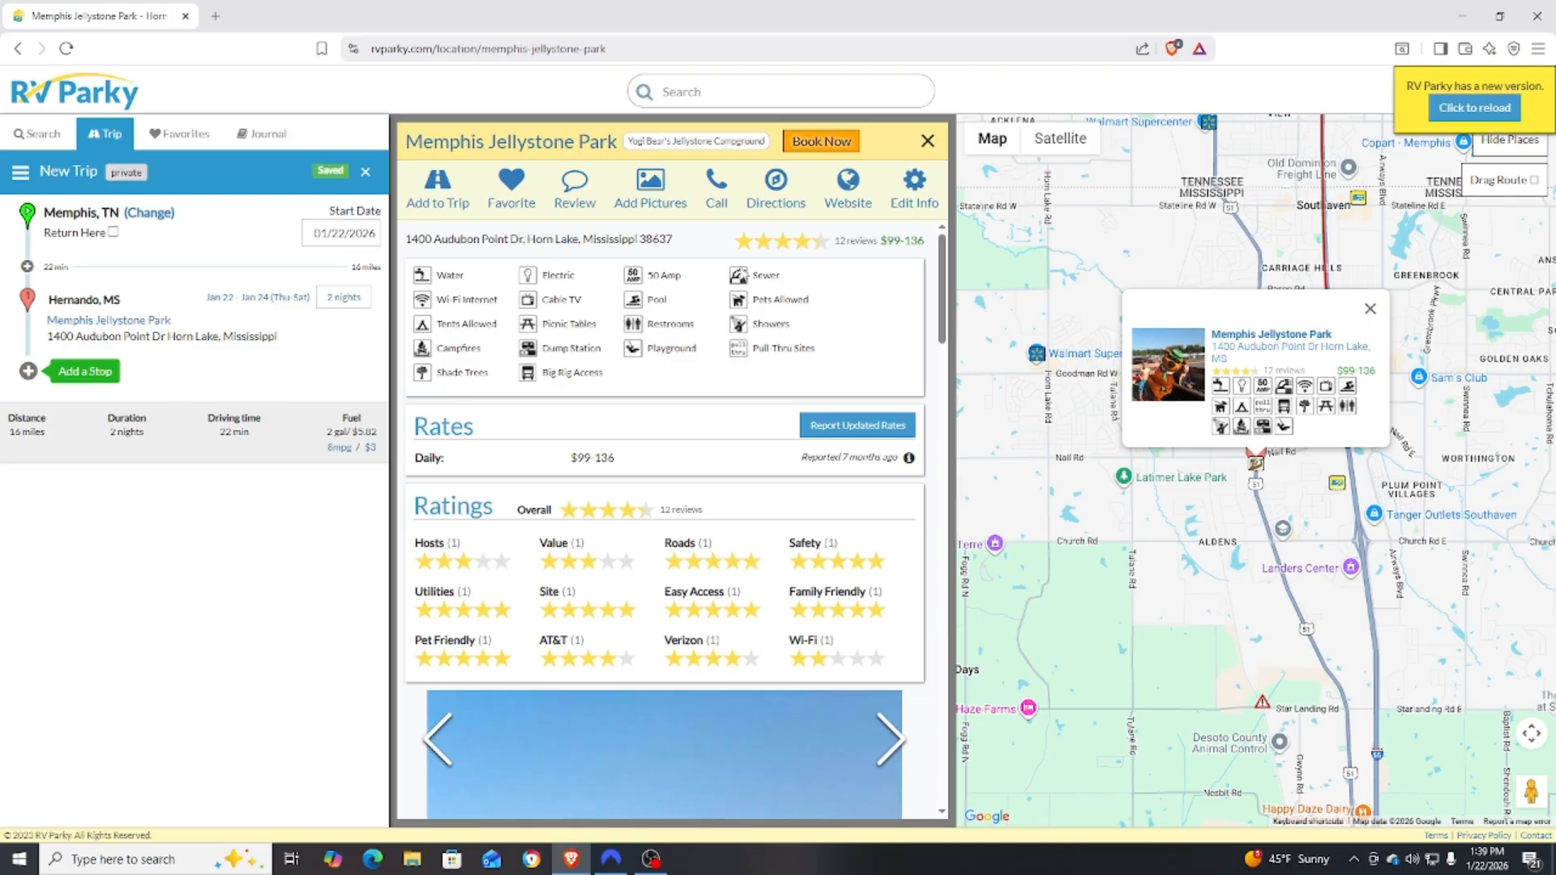
left_click(928, 141)
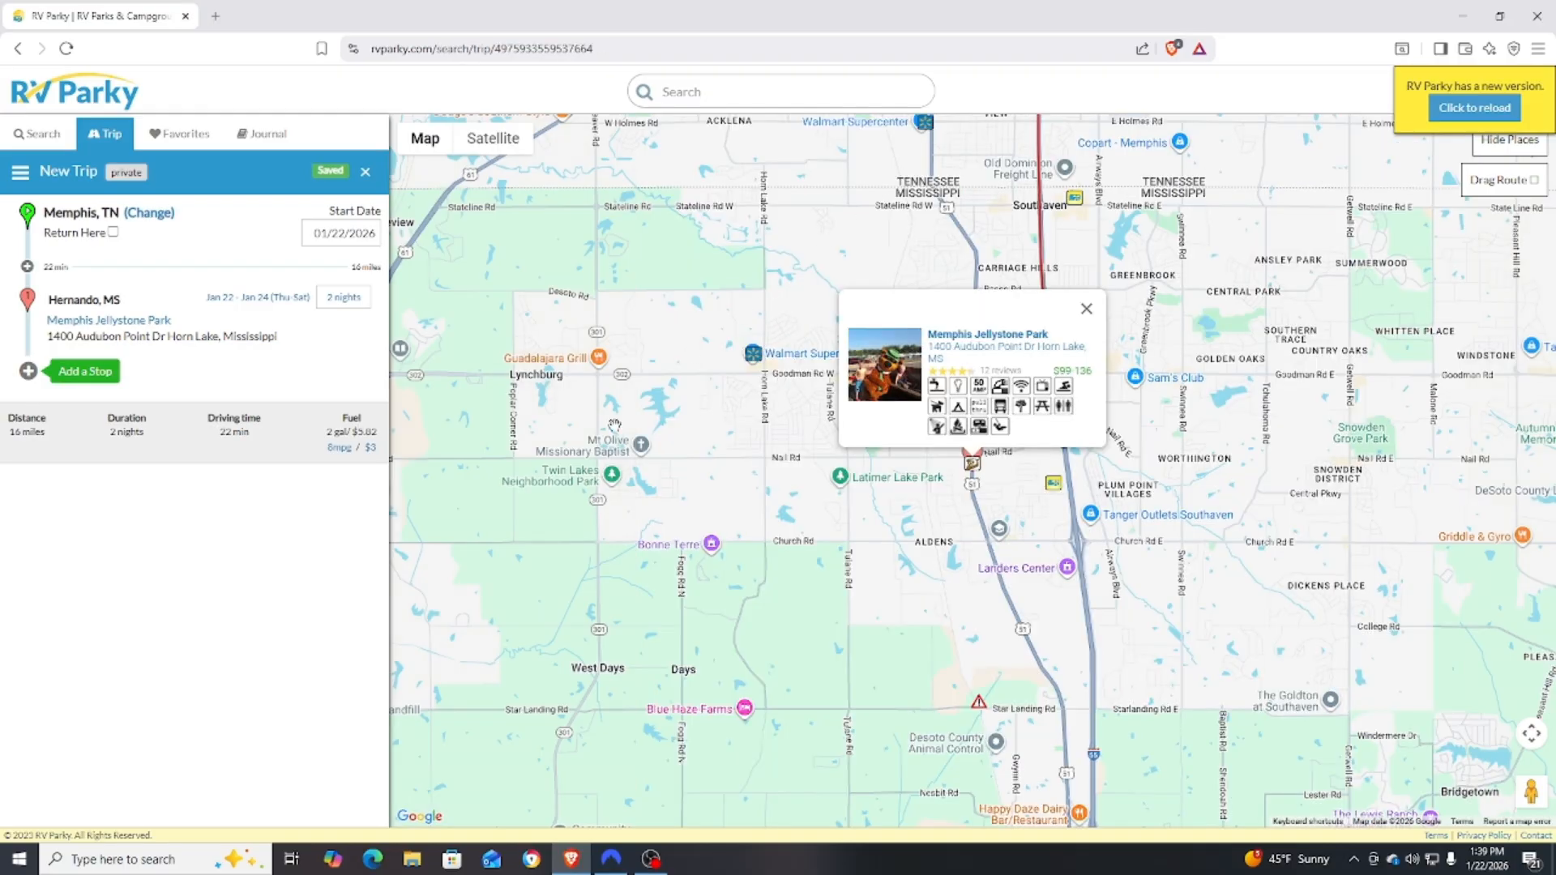
left_click(89, 325)
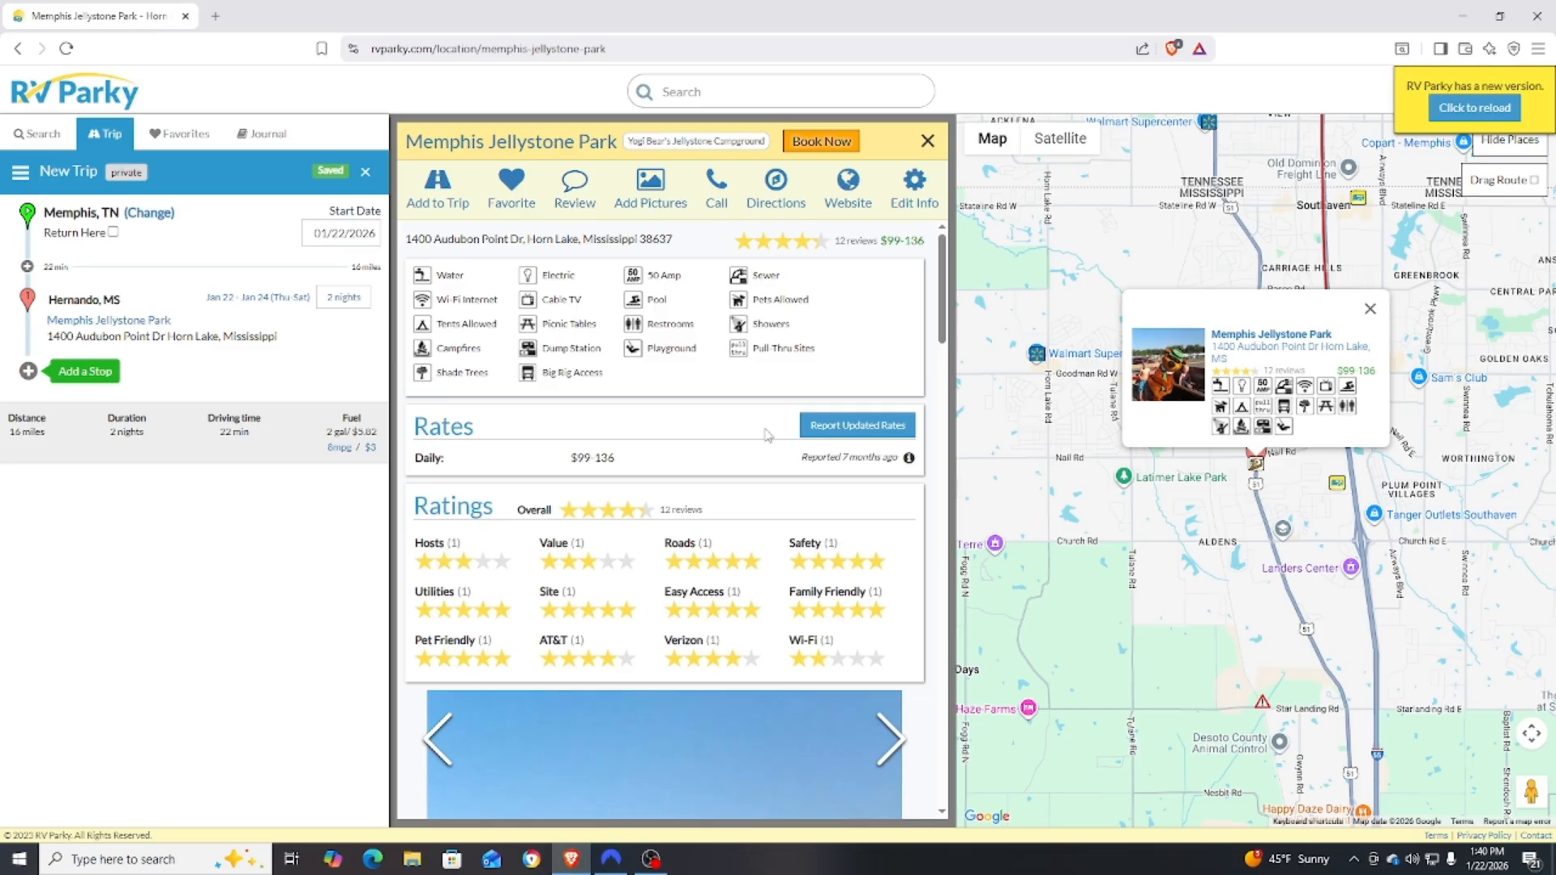
scroll(765, 428, "down", 3)
scroll(765, 429, "up", 1)
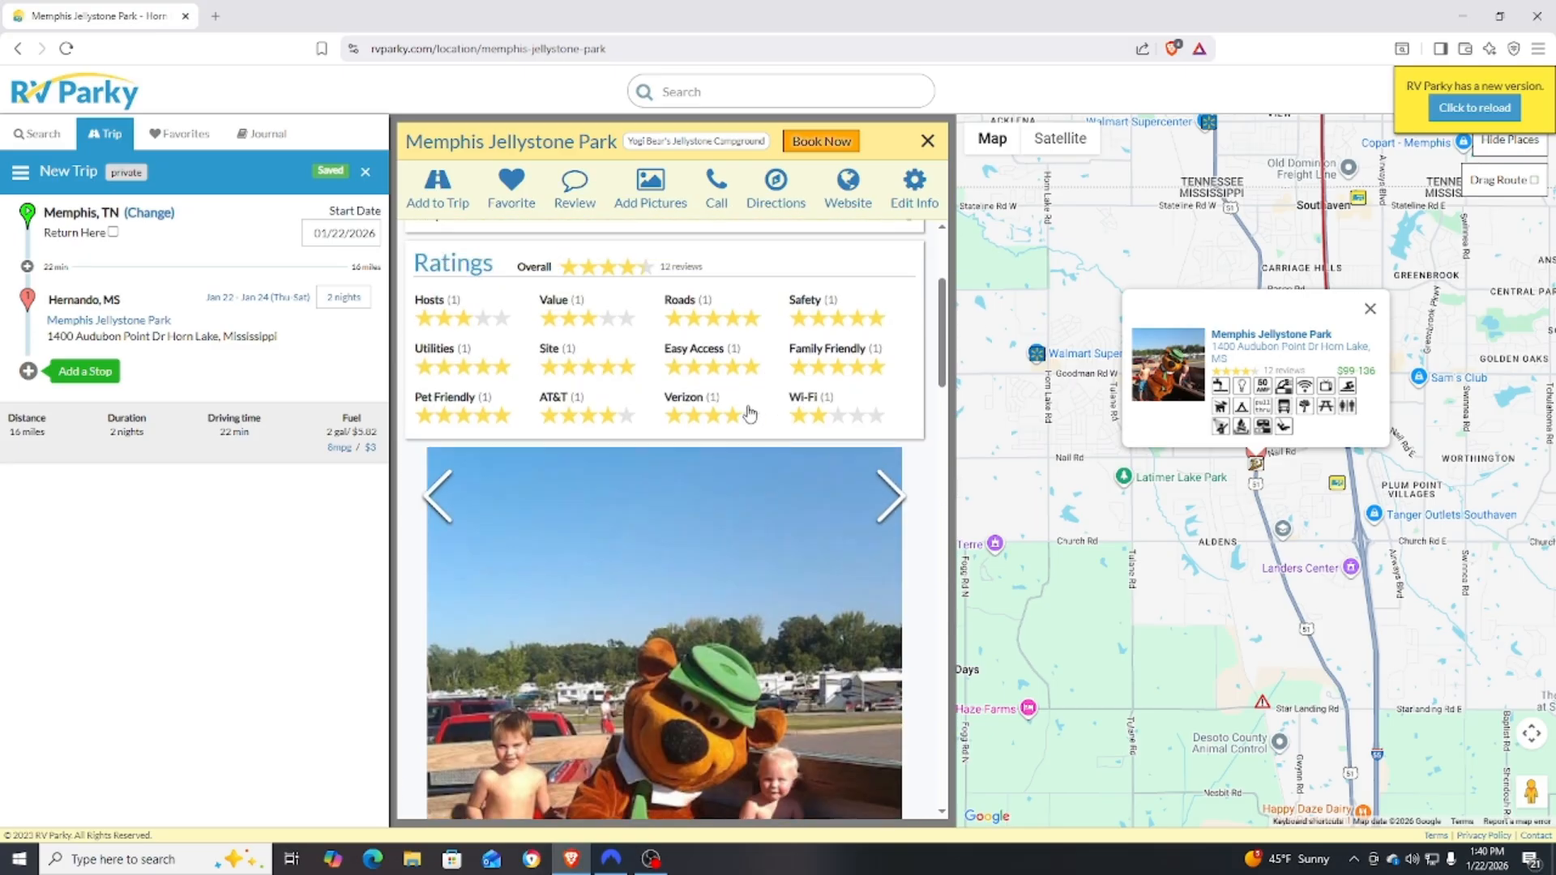
left_click(928, 141)
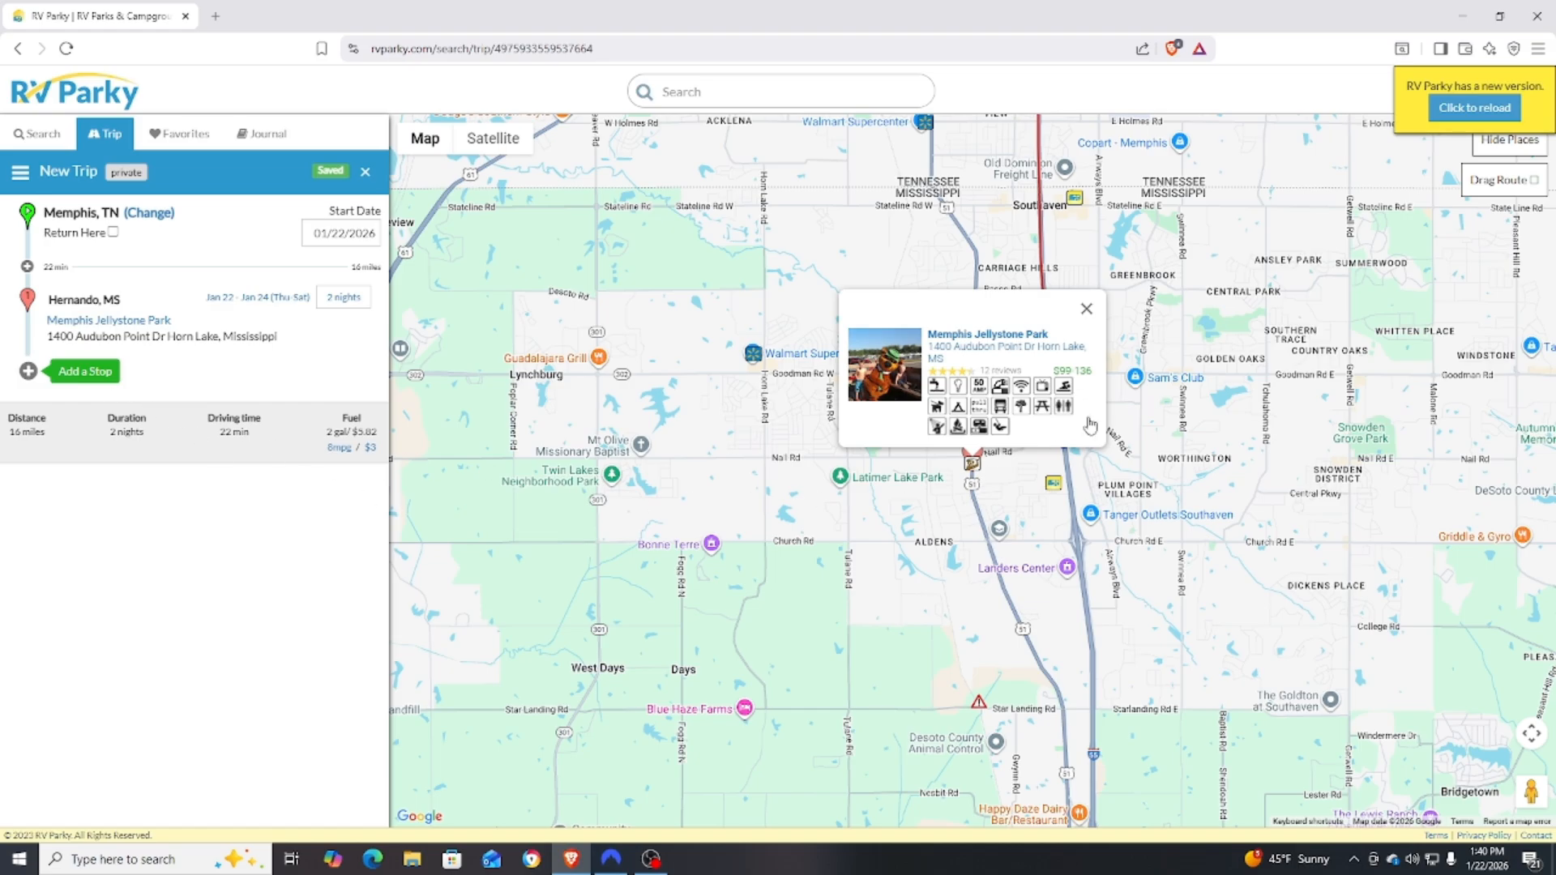
left_click(1087, 310)
Add Jackson, MS as a stop on the trip after Hernando, MS.
scroll(1131, 519, "down", 5)
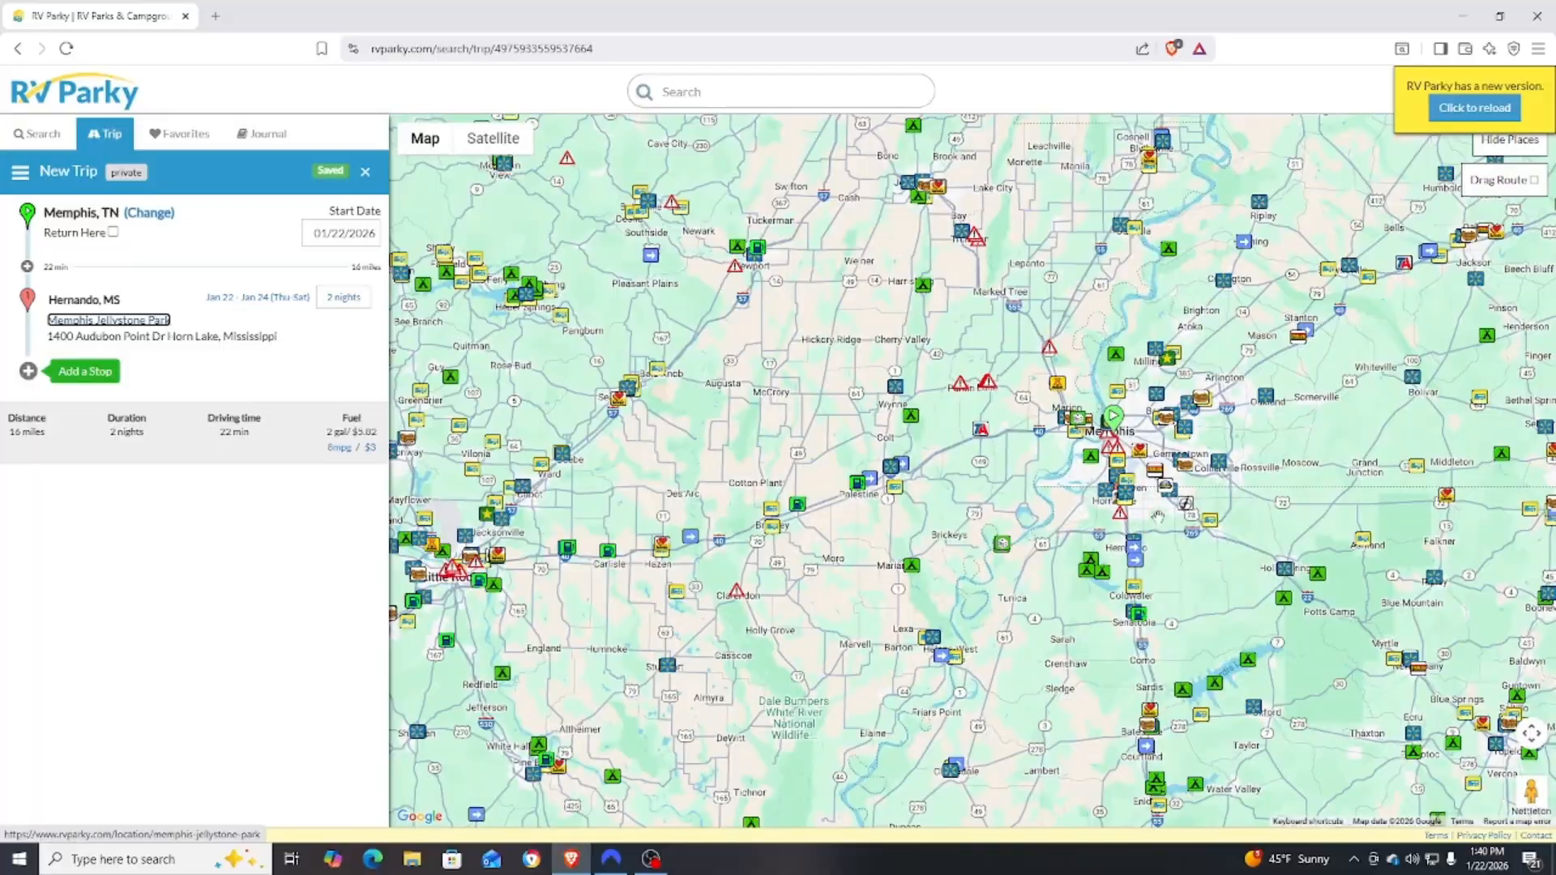
scroll(1159, 525, "up", 2)
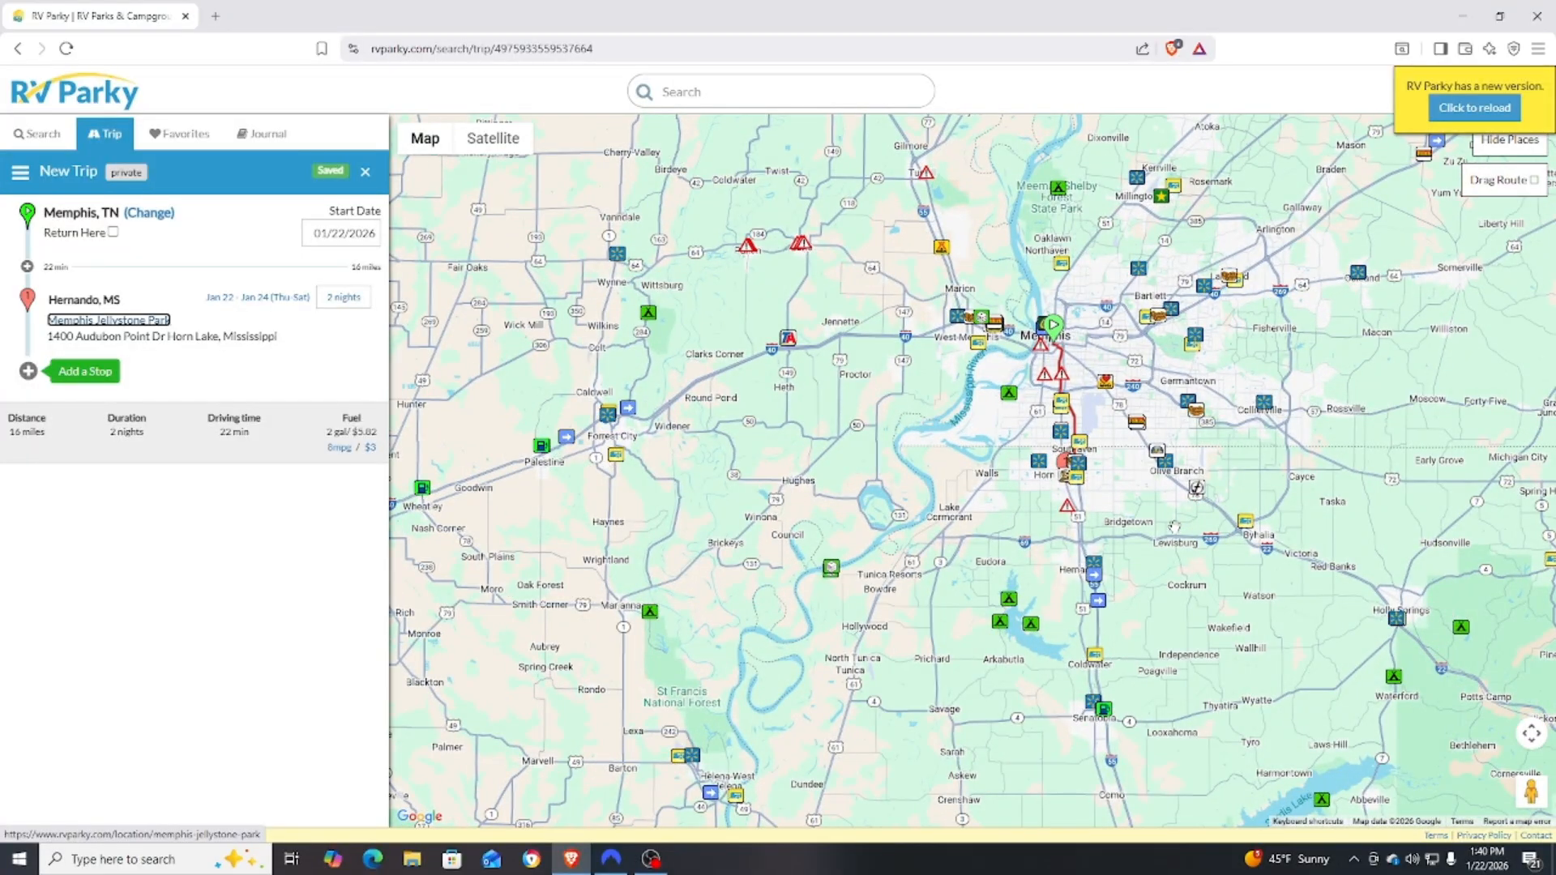
scroll(1174, 526, "down", 2)
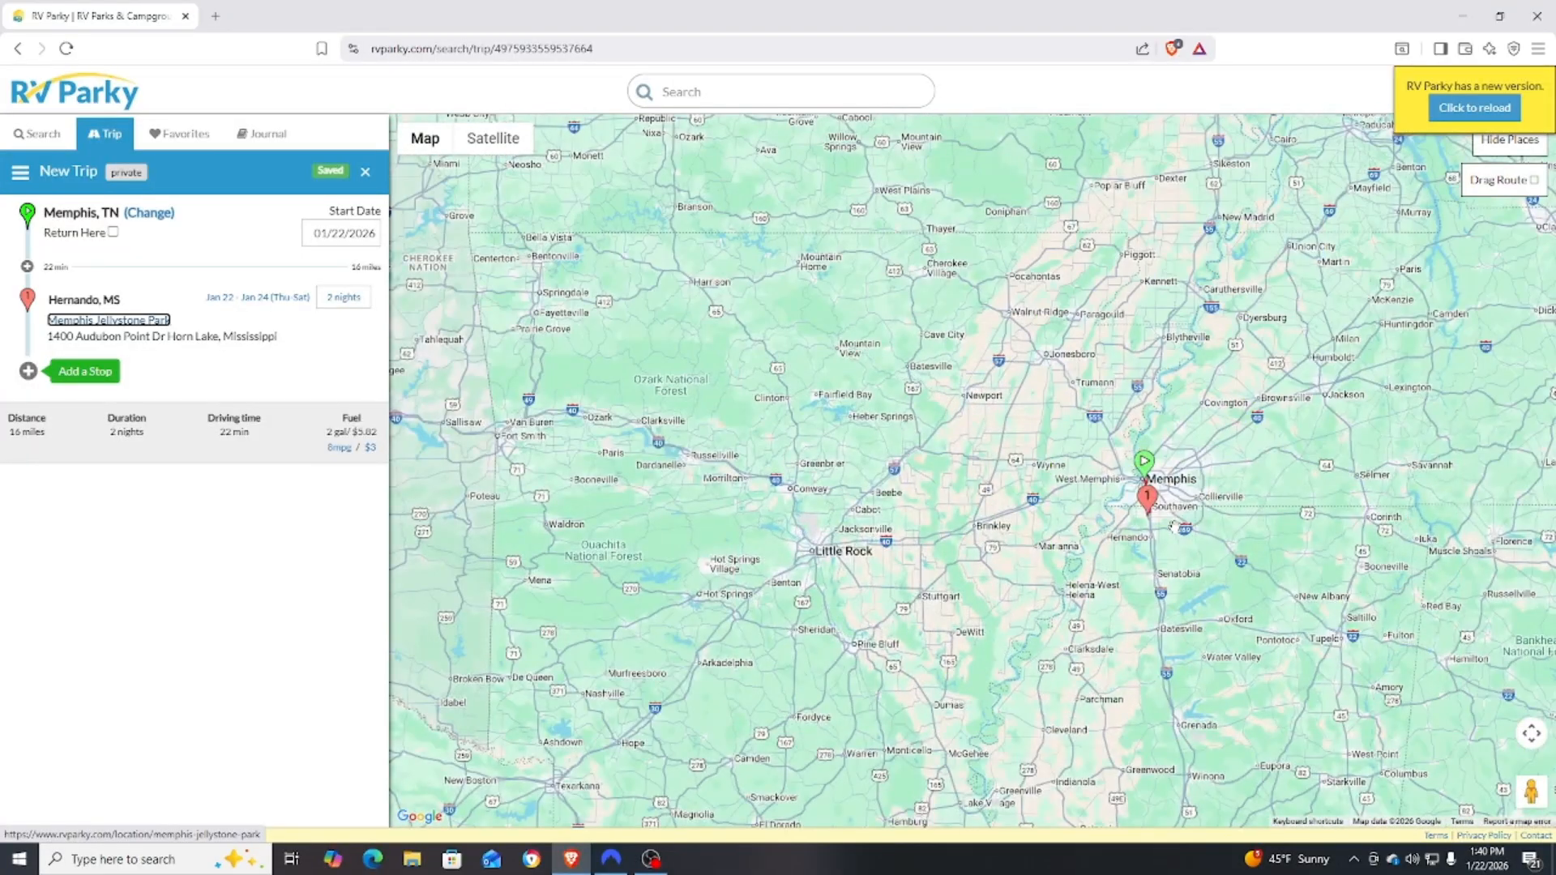
scroll(1174, 527, "down", 1)
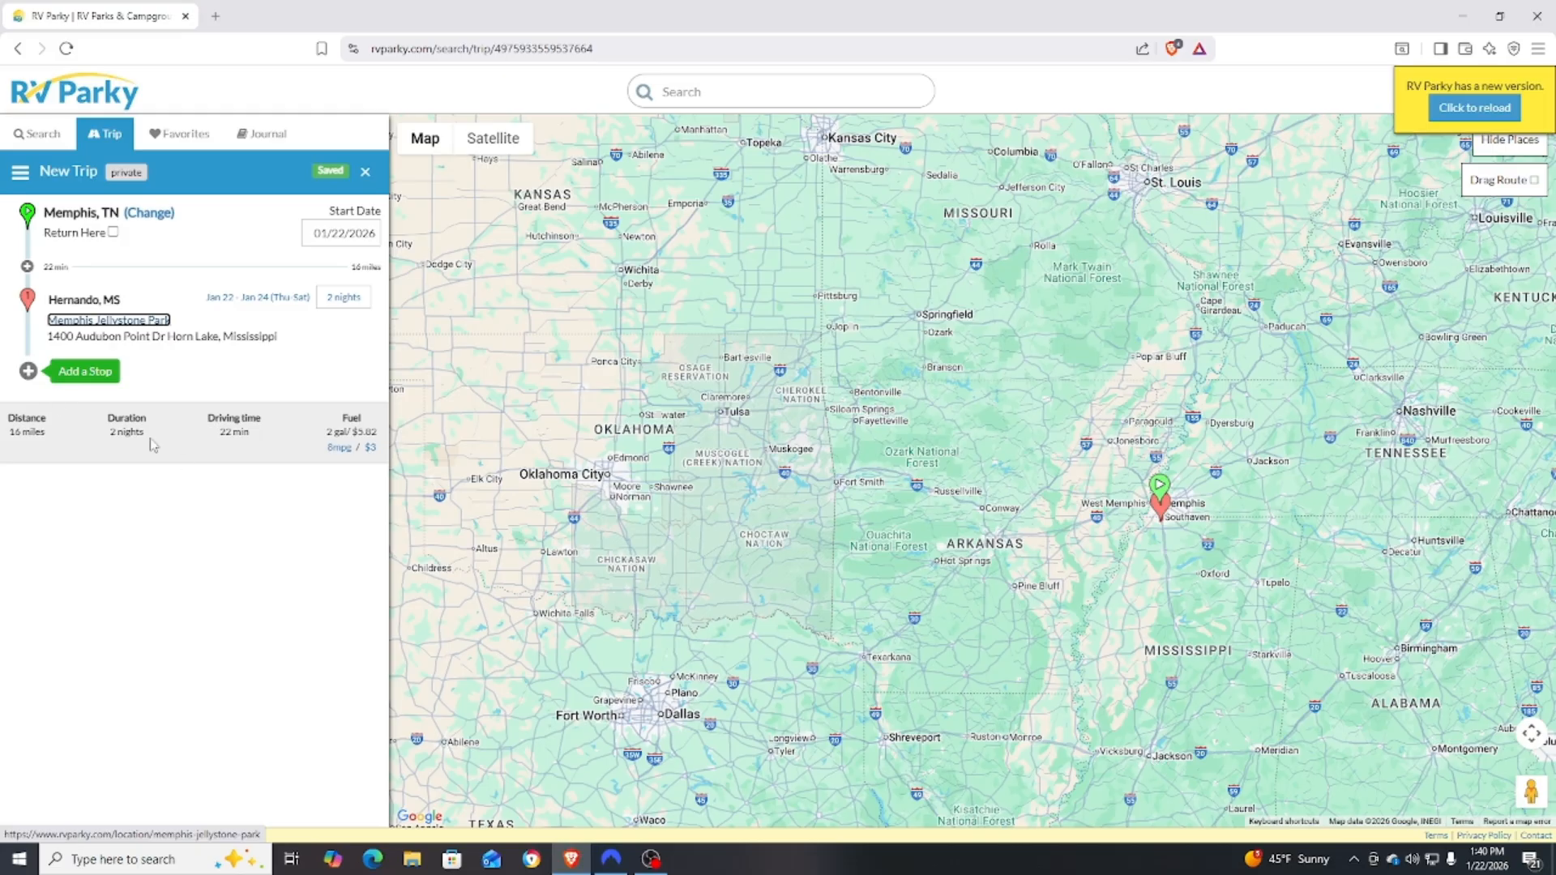
left_click(71, 374)
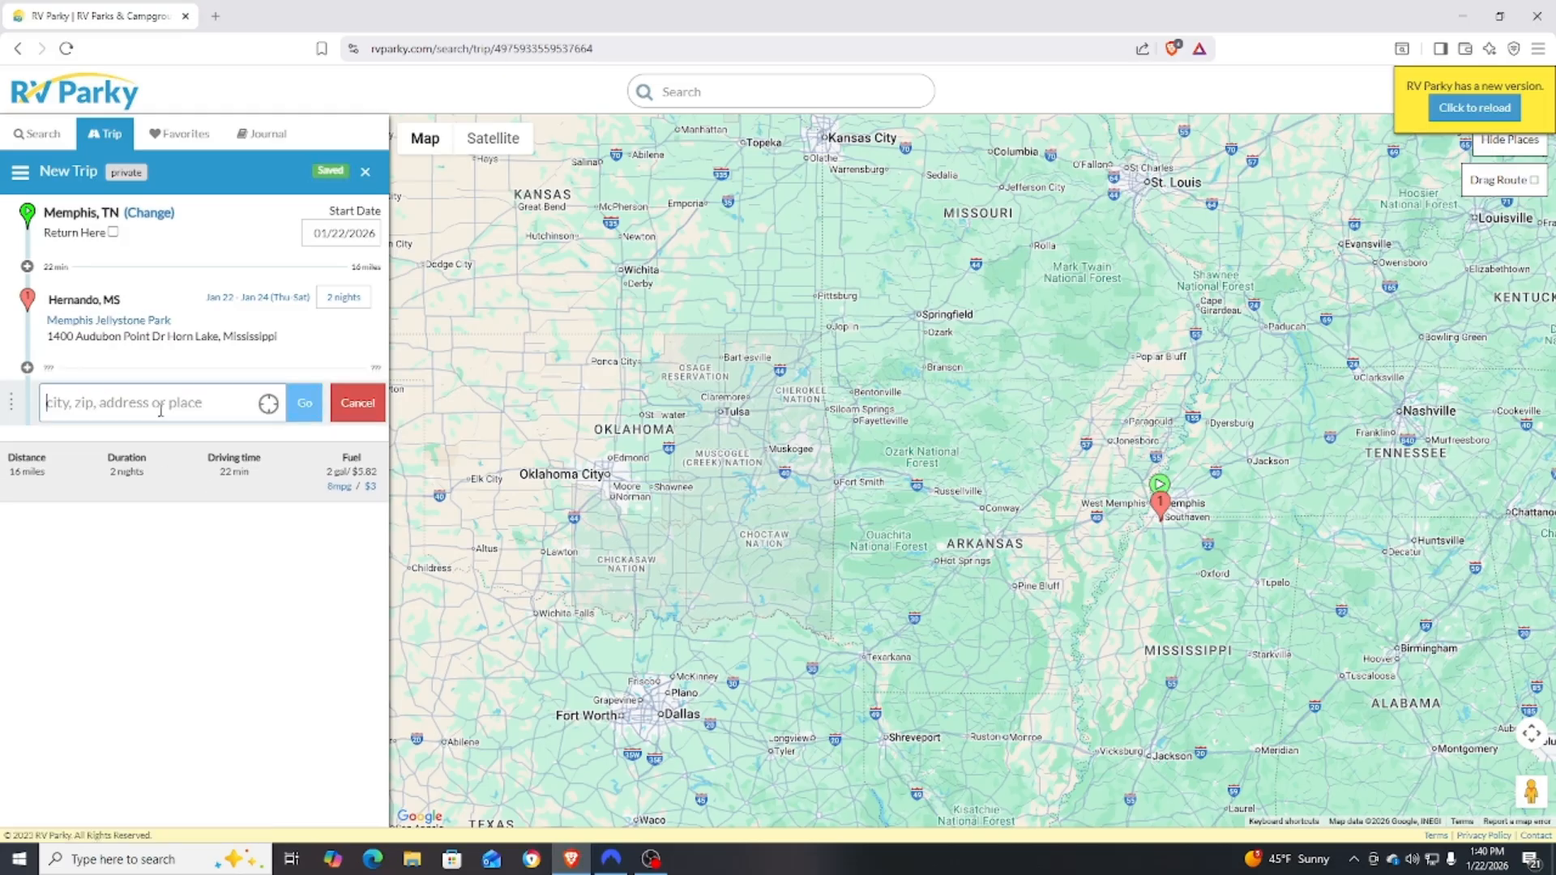
type("jackson")
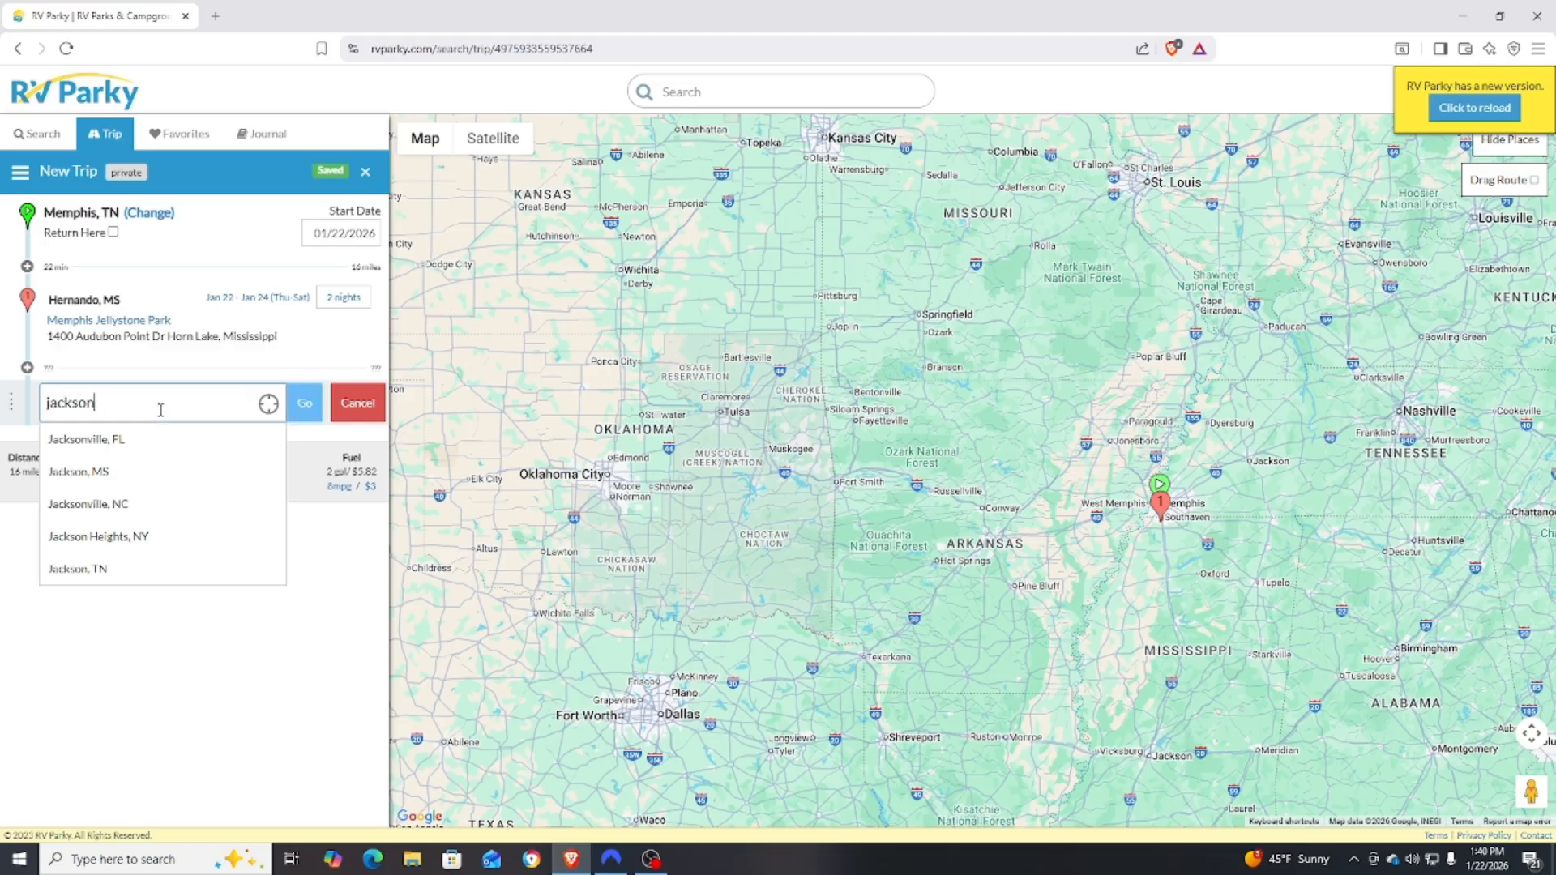
type(", m")
left_click(120, 448)
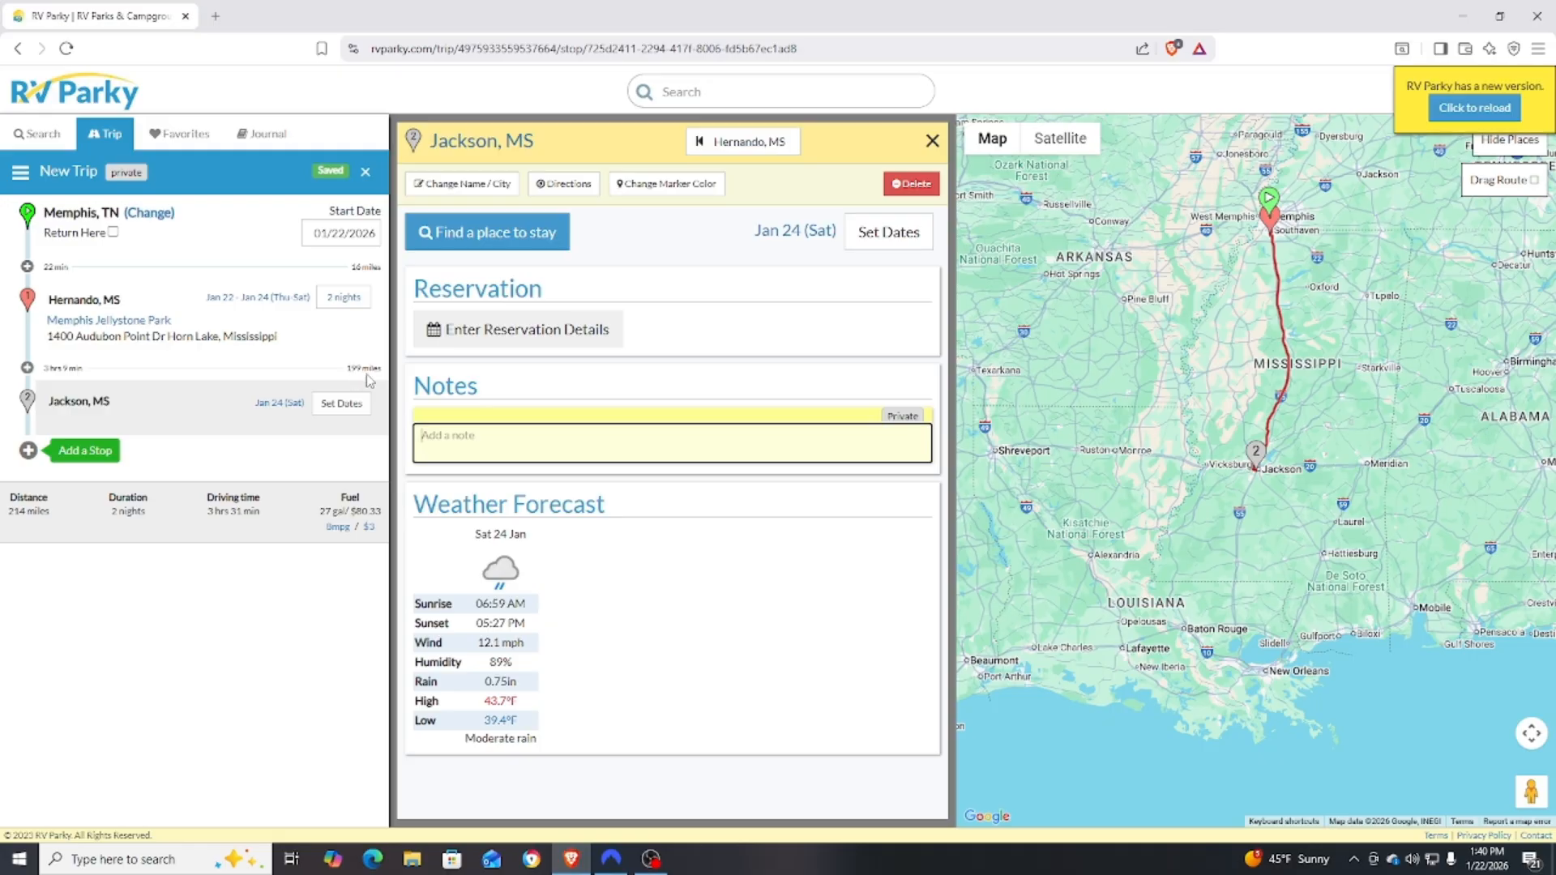
Set the stay at Jackson, MS to 2 nights, from Jan 24 to Jan 26.
left_click(336, 402)
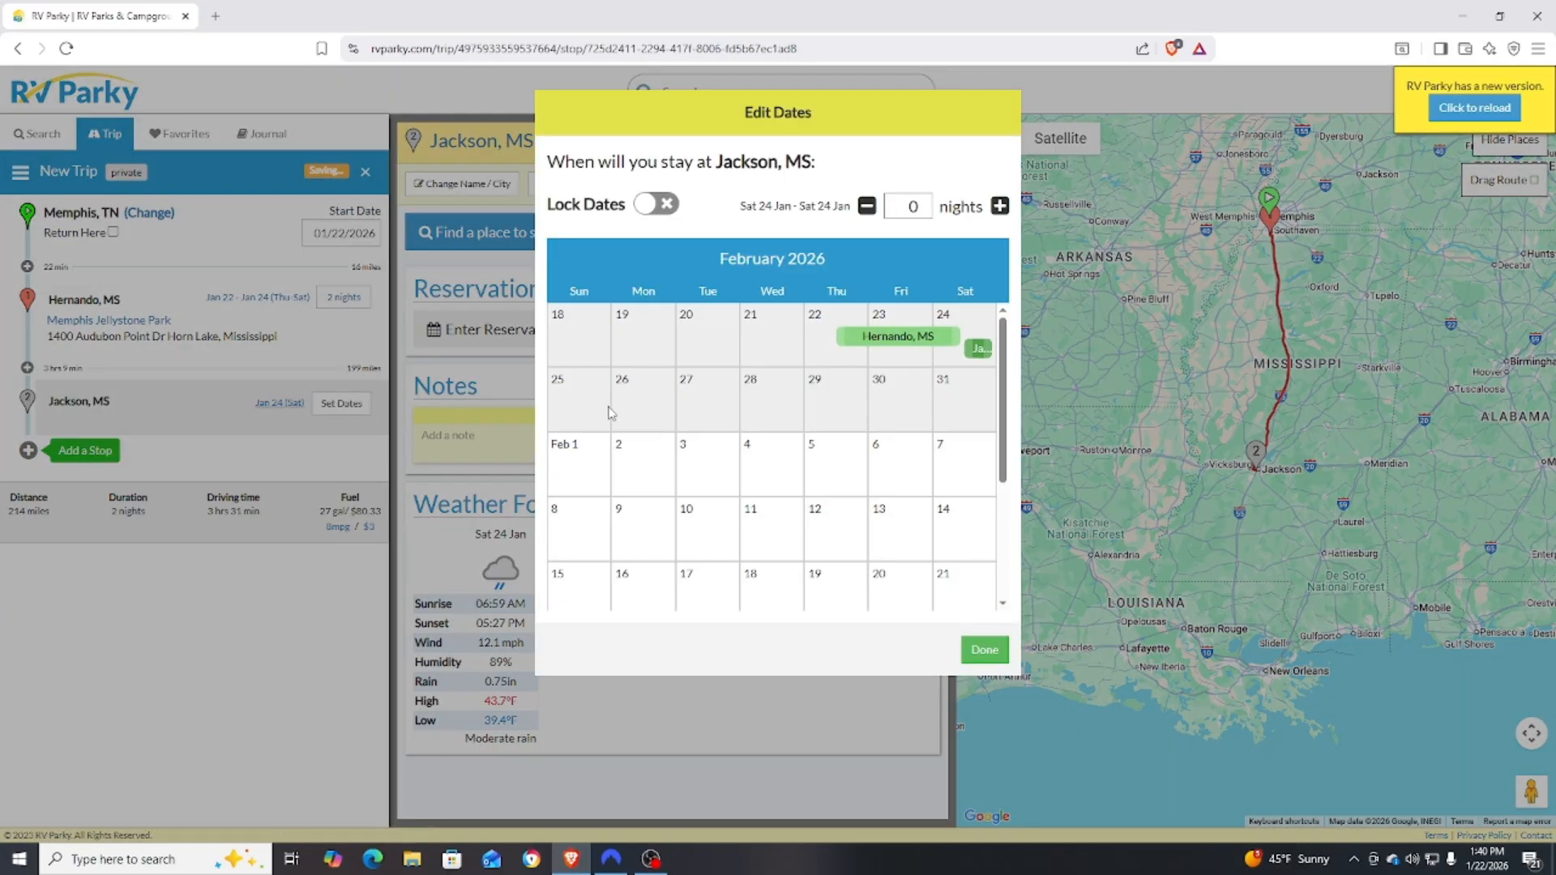
left_click(1000, 206)
left_click(1001, 205)
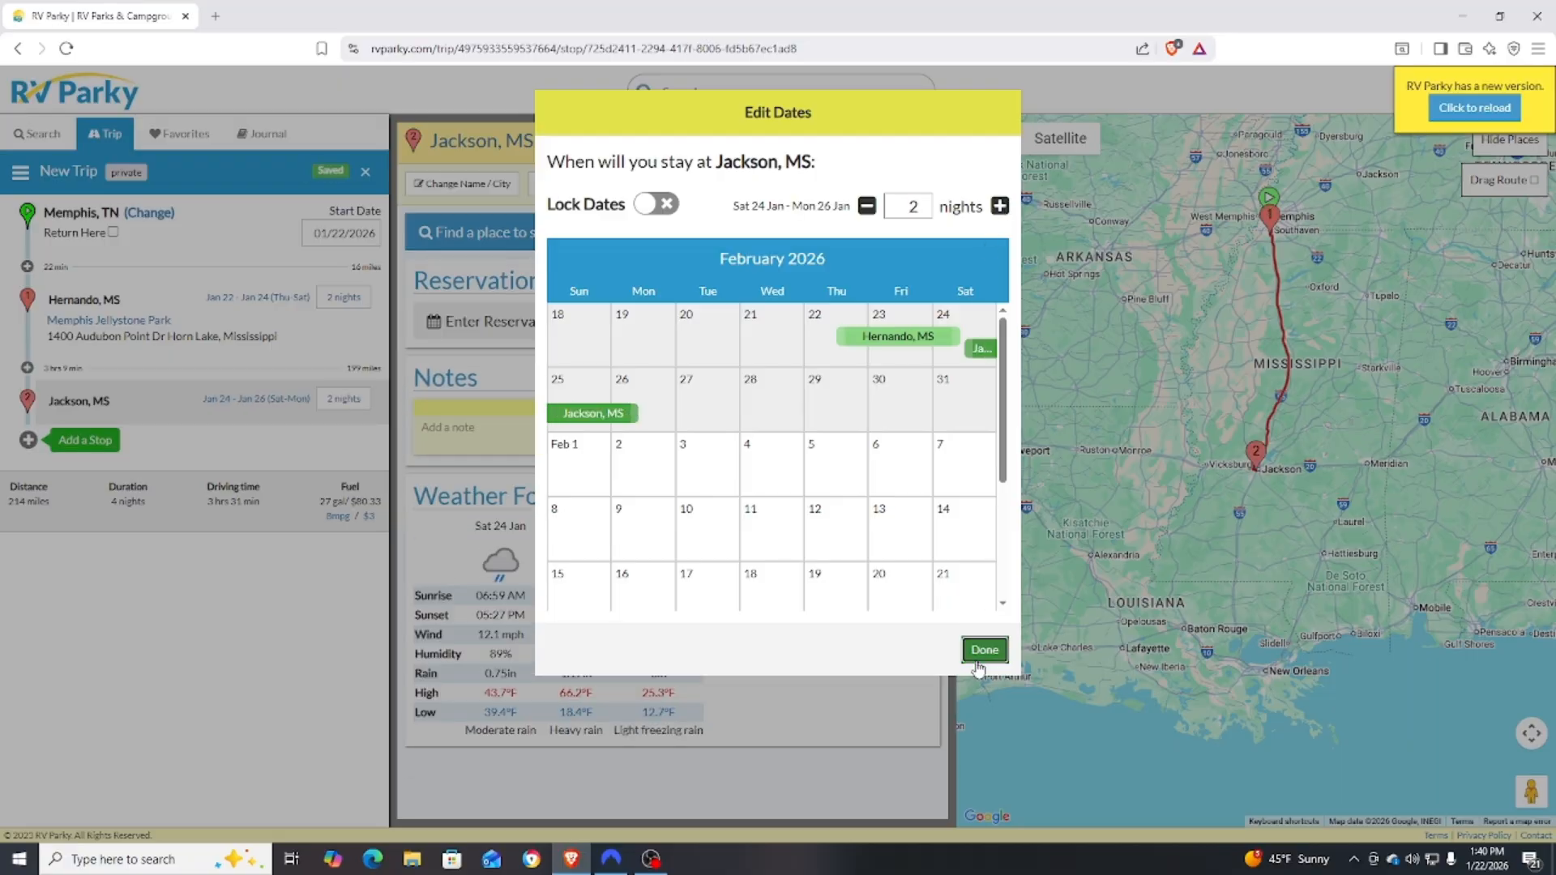
left_click(985, 649)
Find places to stay near Jackson, MS and select Cracker Barrel Pearl #274 for the trip's Jackson stop.
left_click(508, 234)
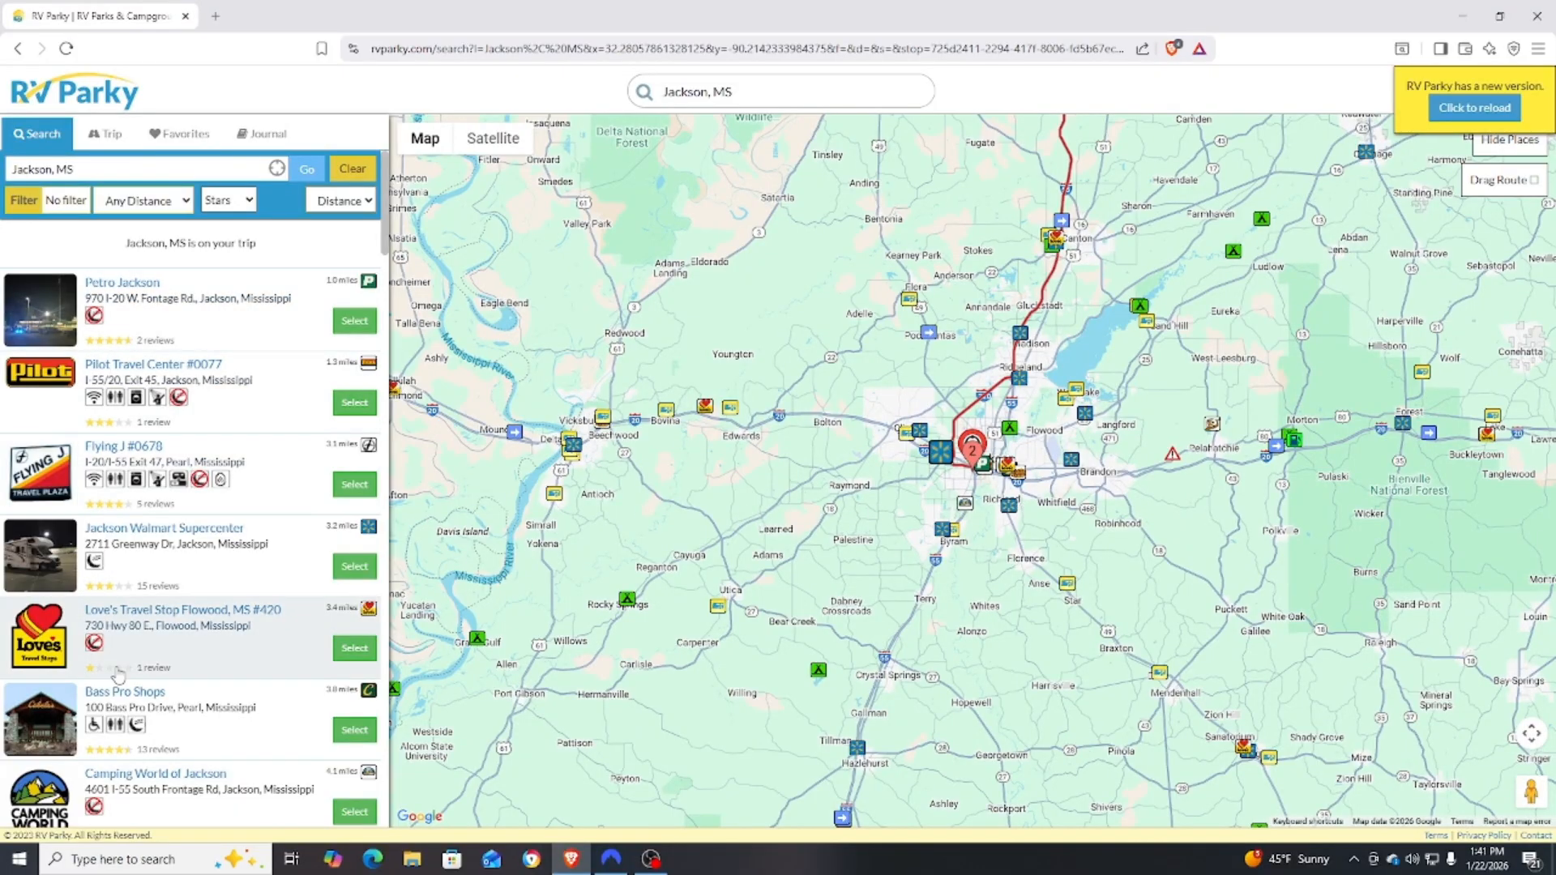
scroll(1007, 553, "up", 1)
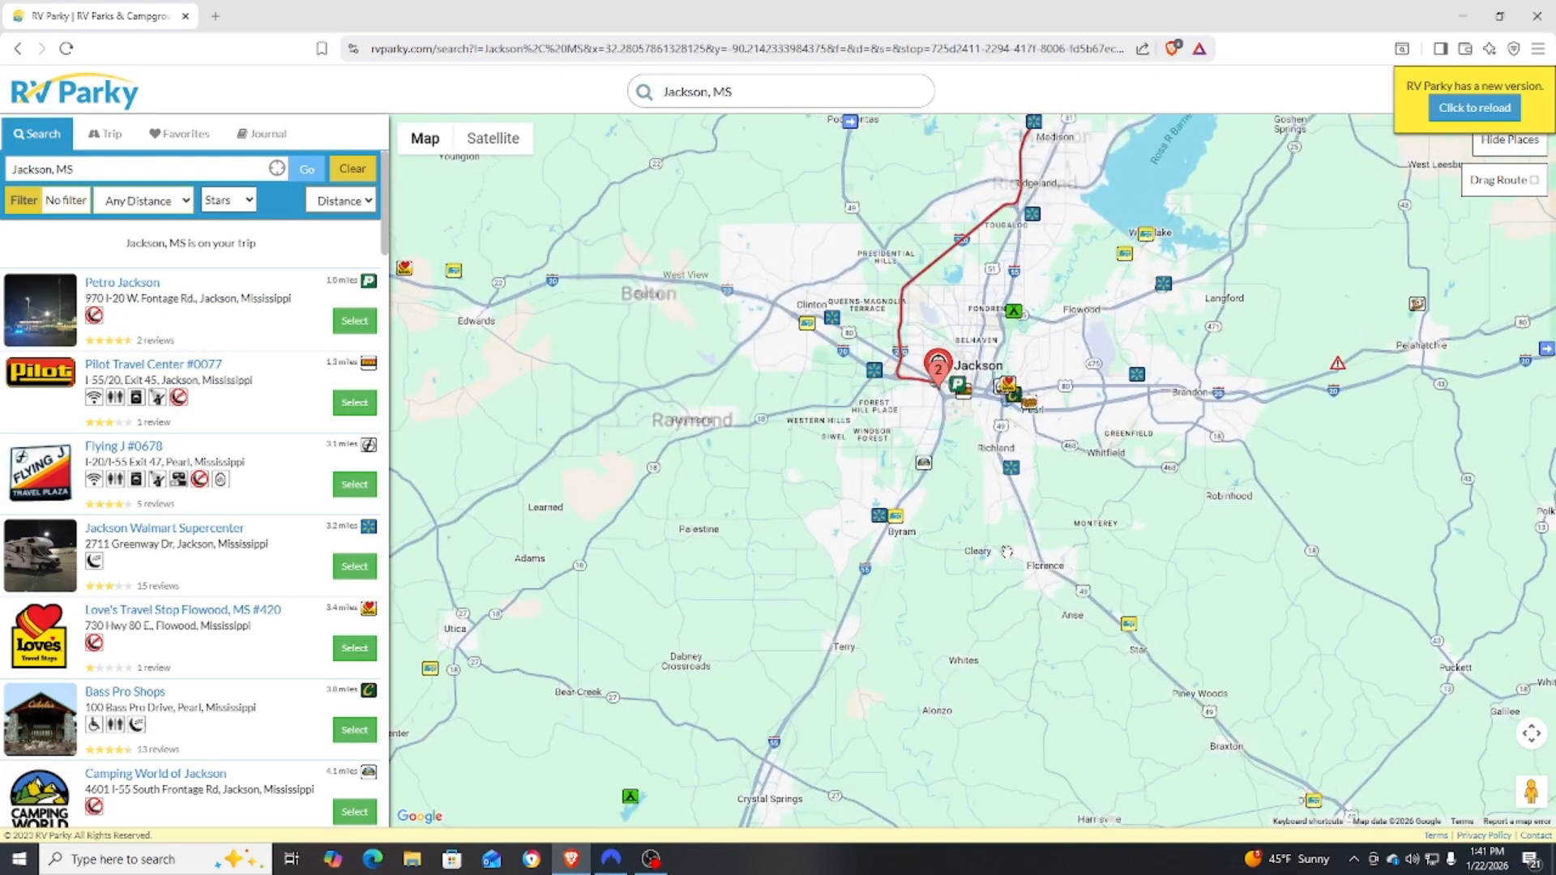
scroll(1007, 553, "down", 1)
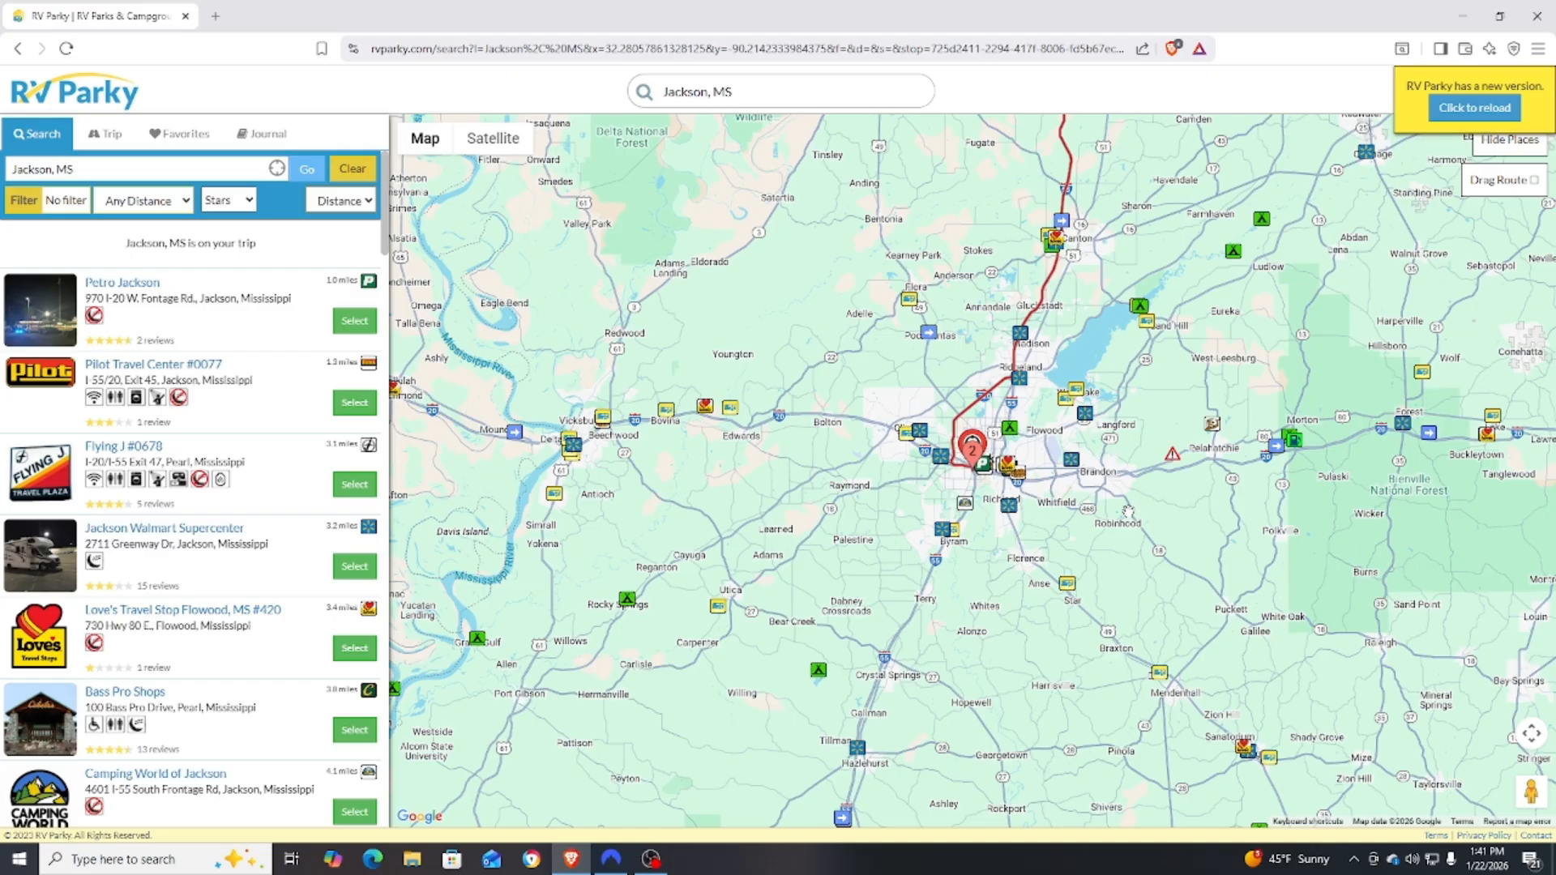
scroll(1024, 556, "up", 1)
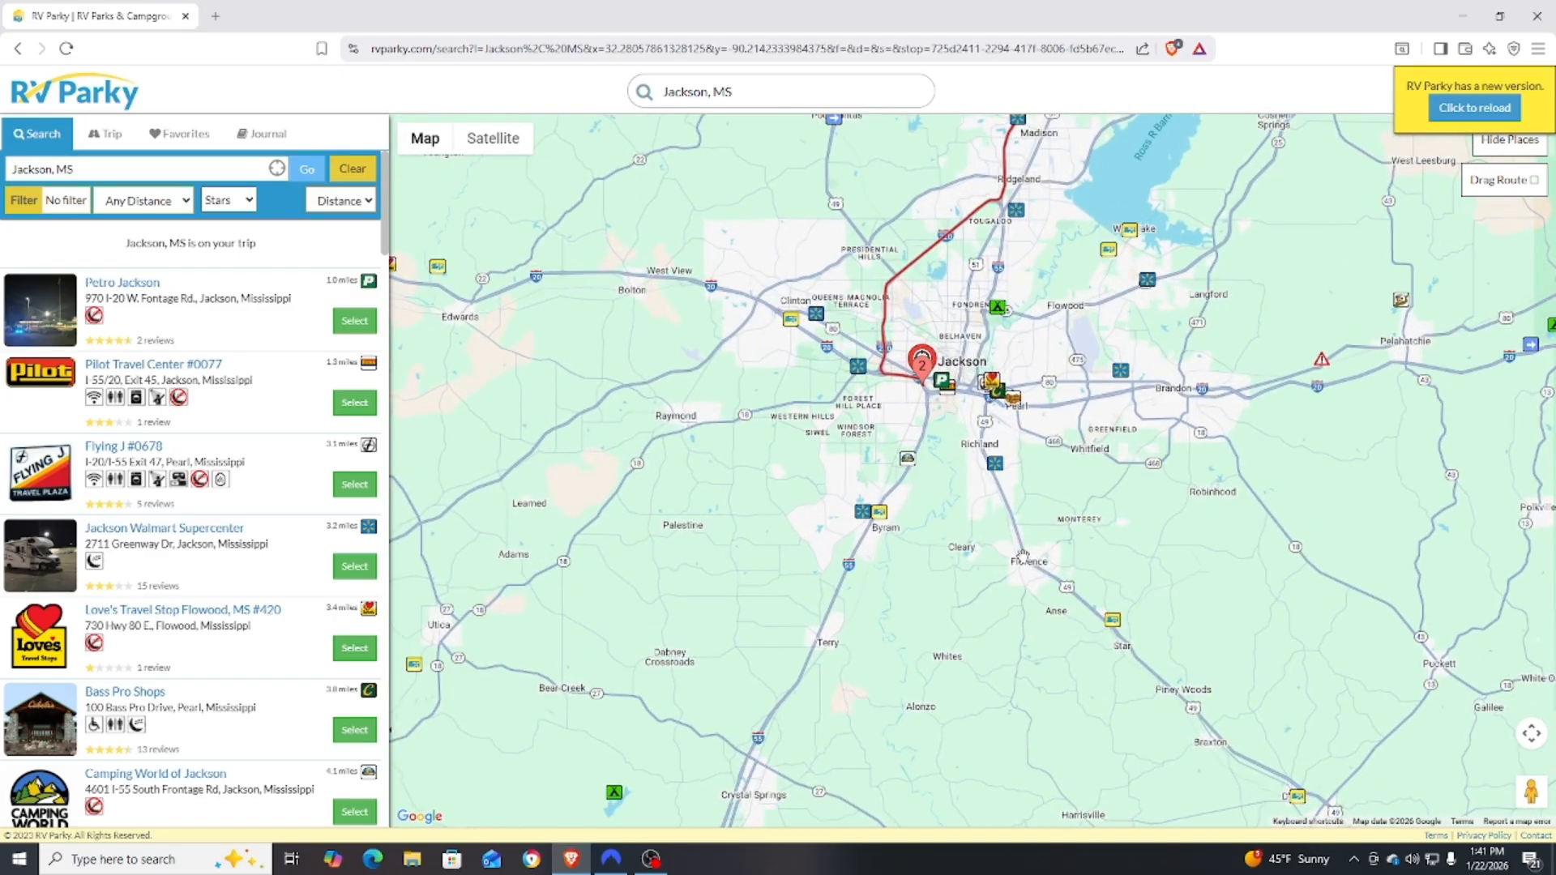
left_click(1014, 402)
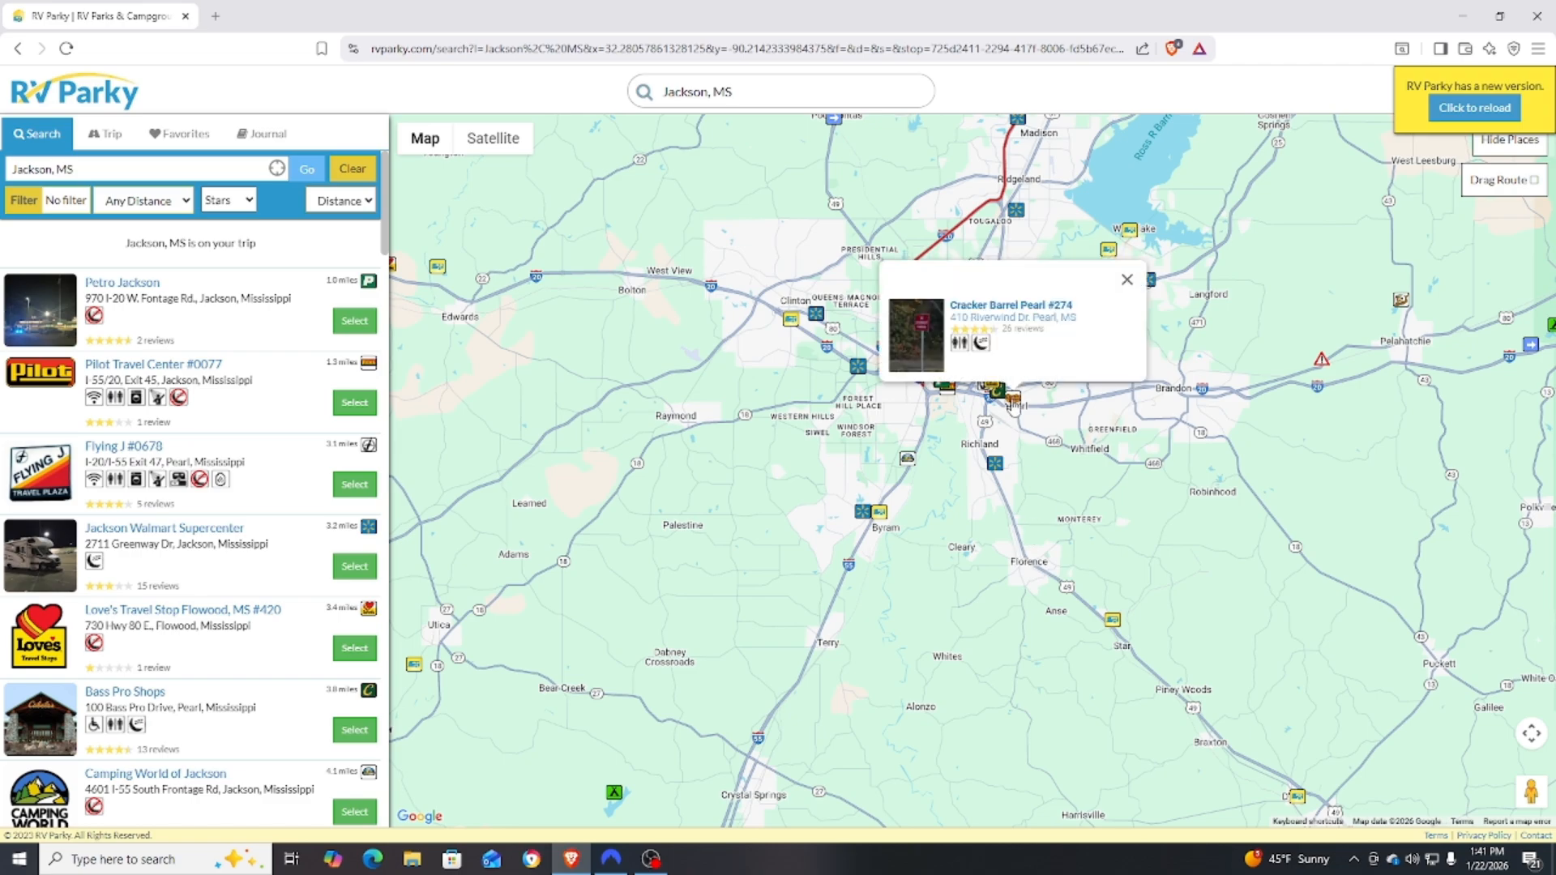
left_click(1009, 308)
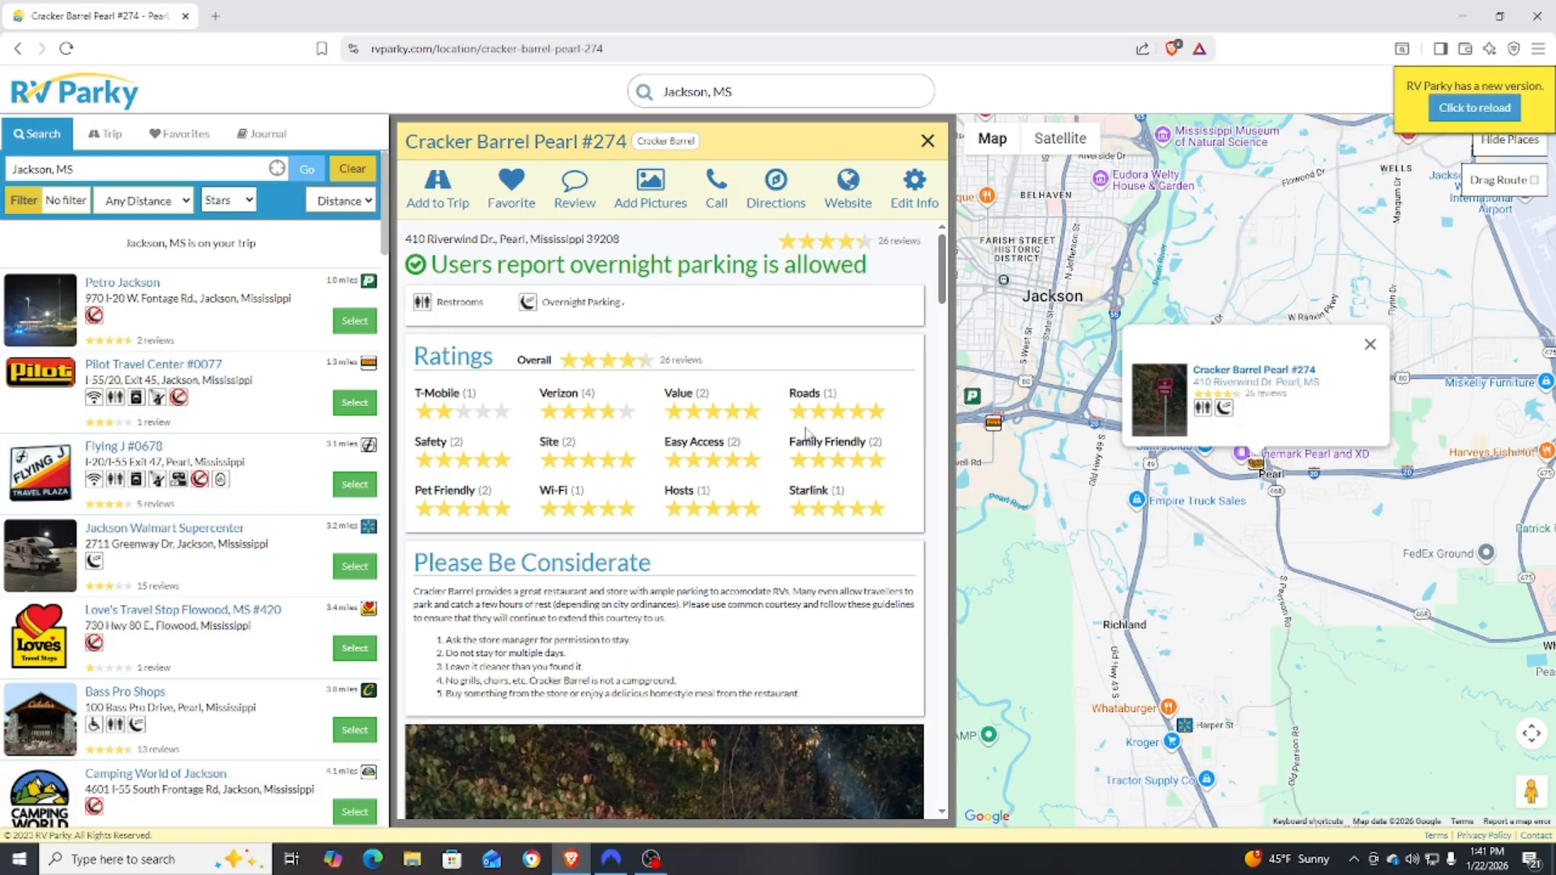
left_click(438, 188)
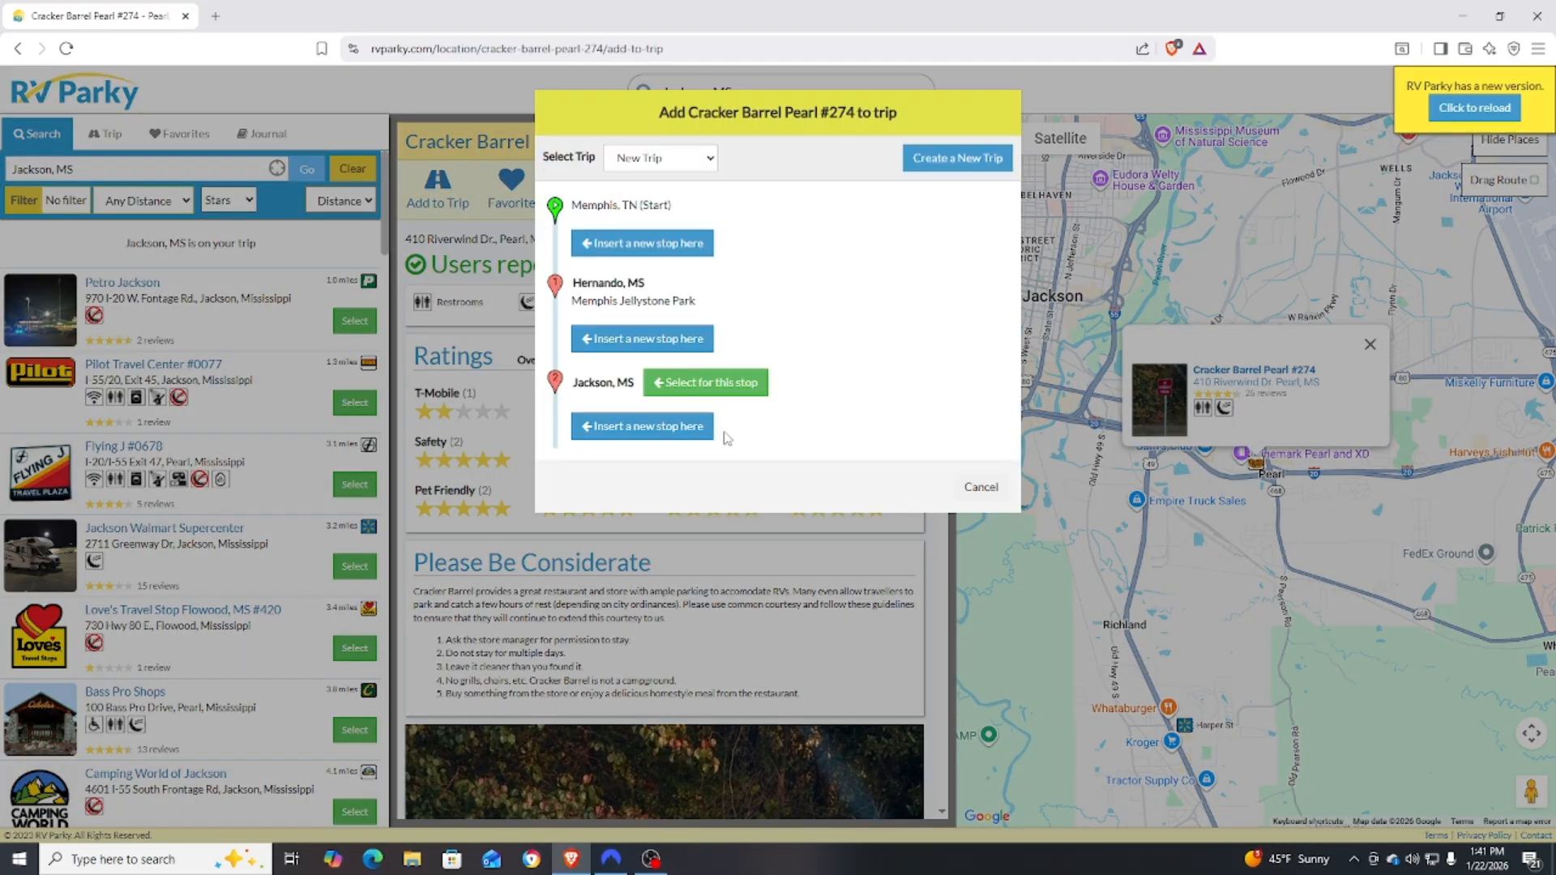
left_click(707, 385)
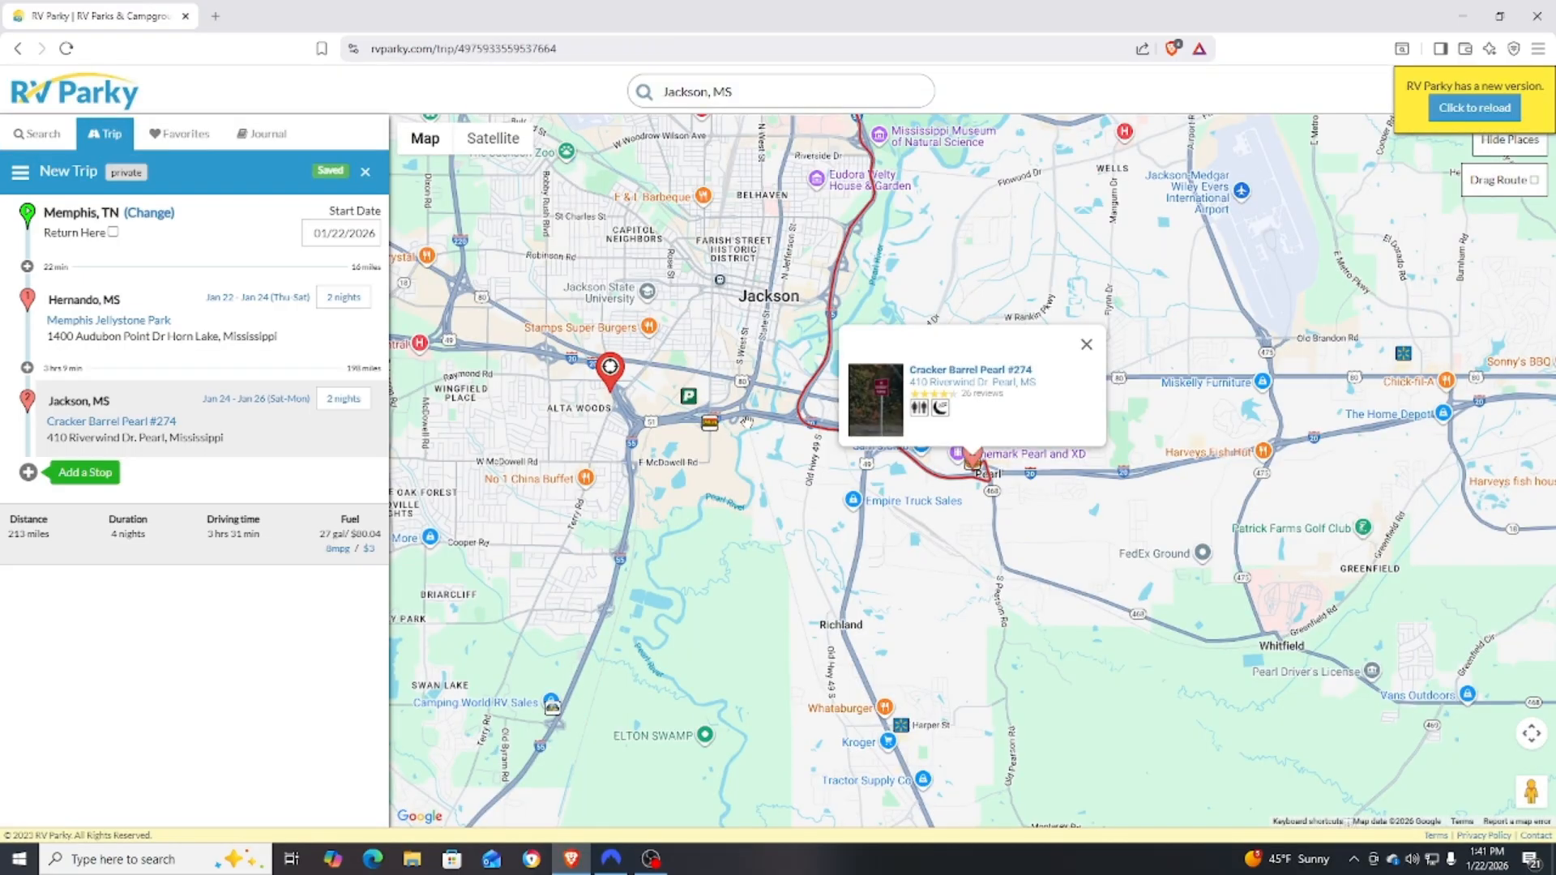
Shorten the stay at Jackson, MS to 1 night, from Jan 24 to Jan 25, and close the stop's details.
left_click(344, 398)
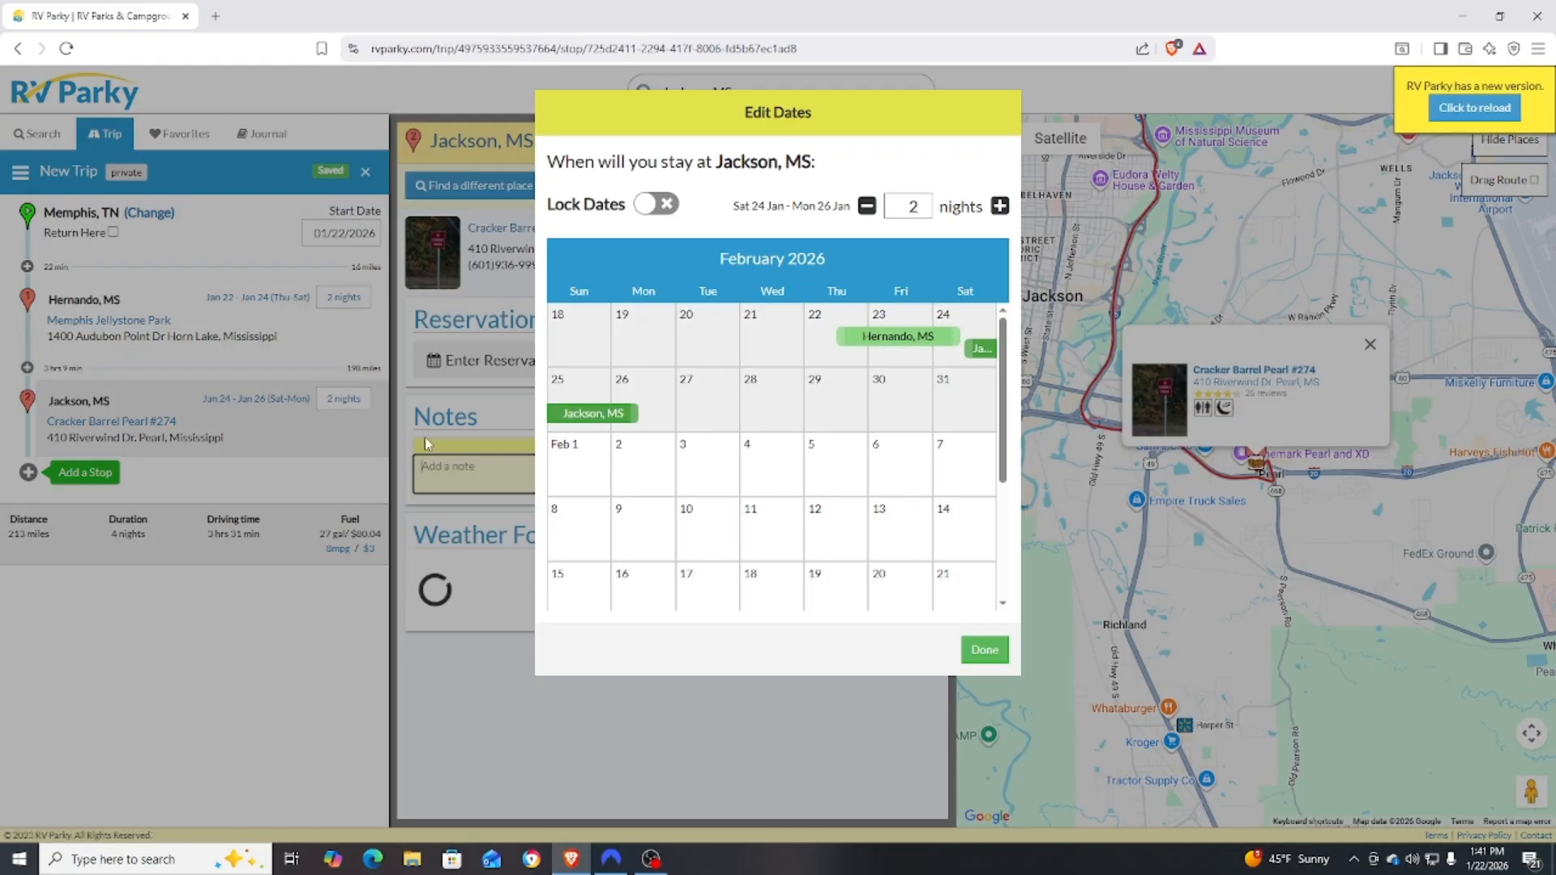
left_click(867, 206)
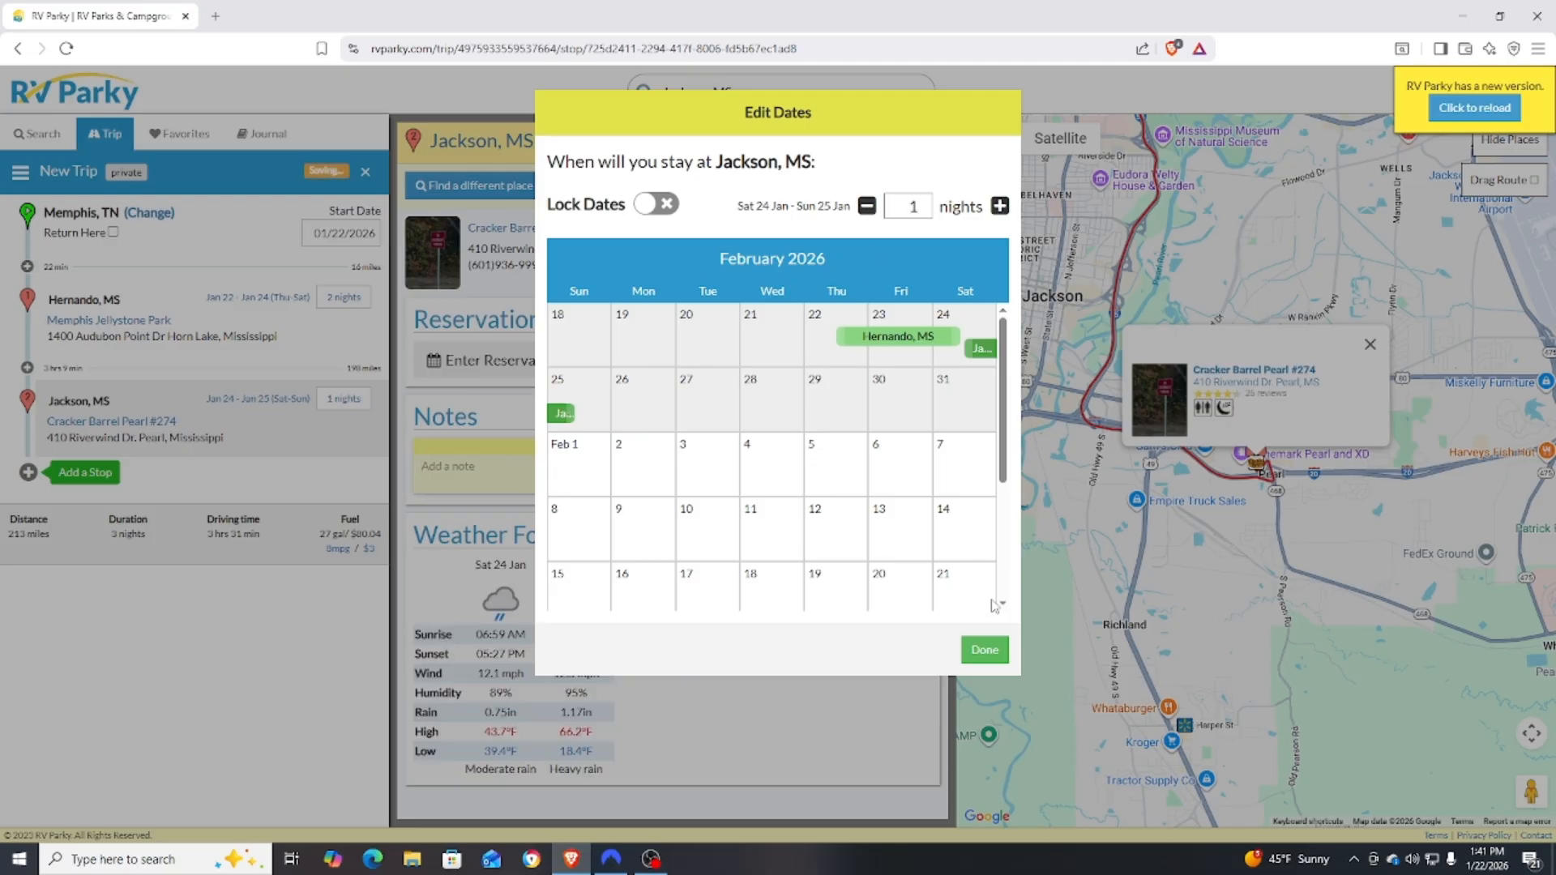
left_click(985, 650)
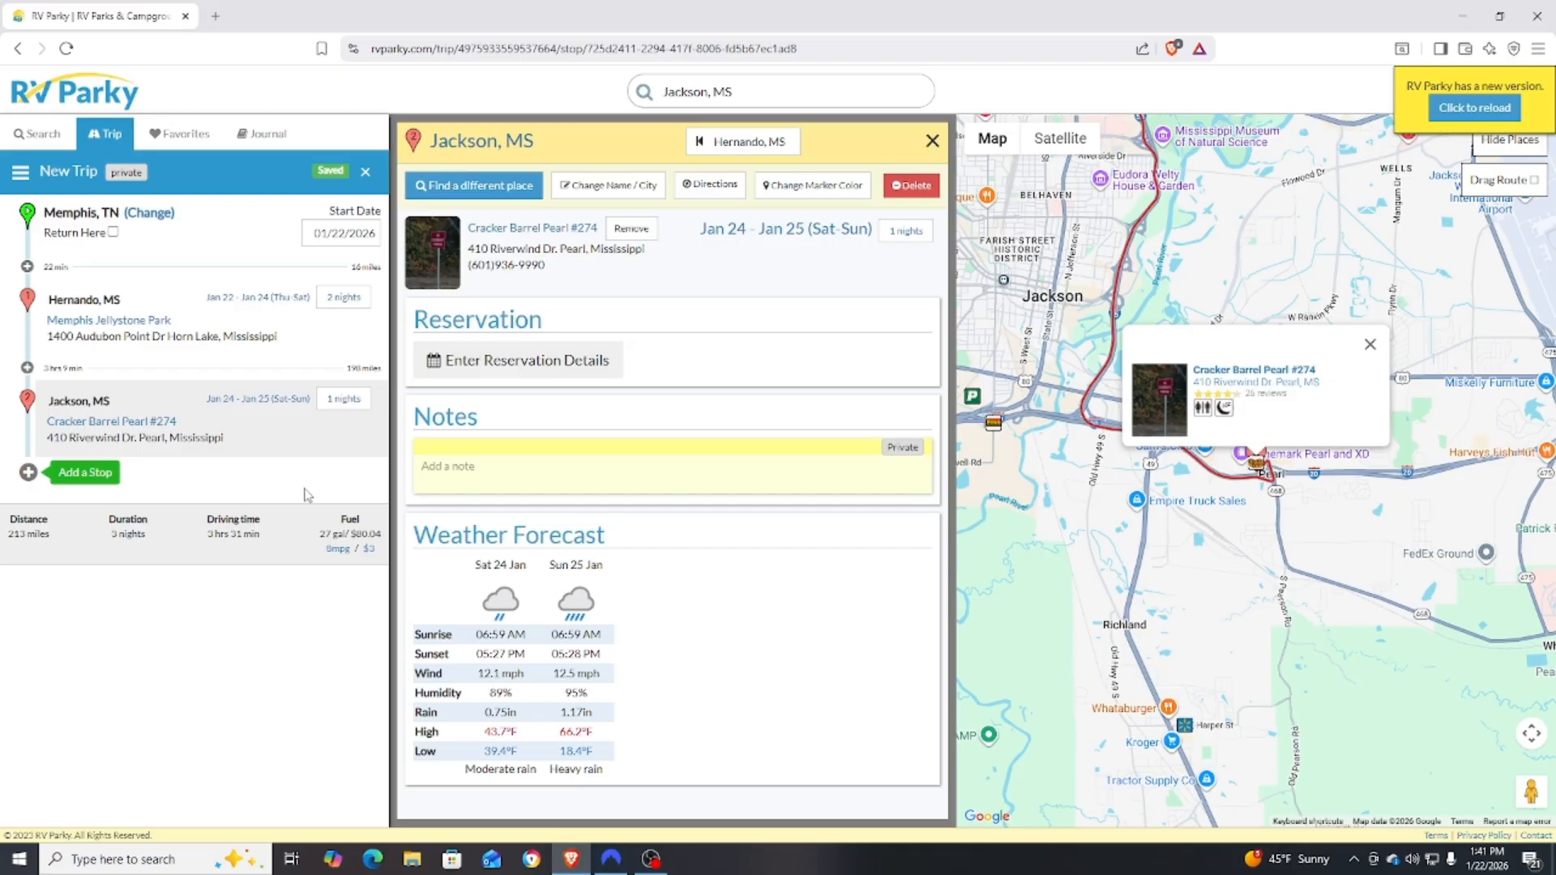
left_click(932, 141)
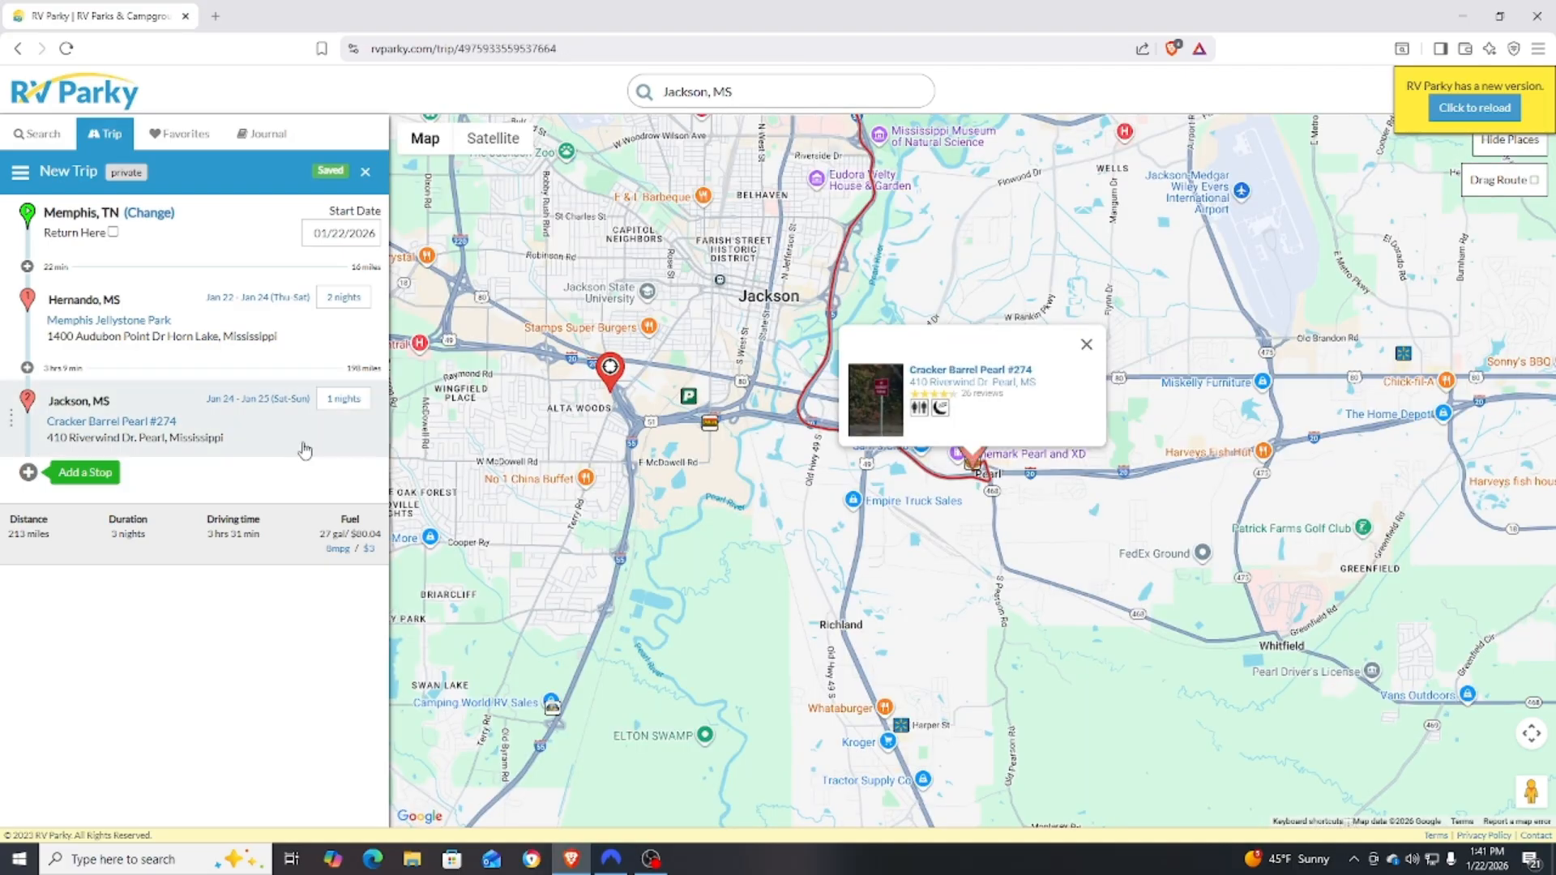
left_click(1087, 344)
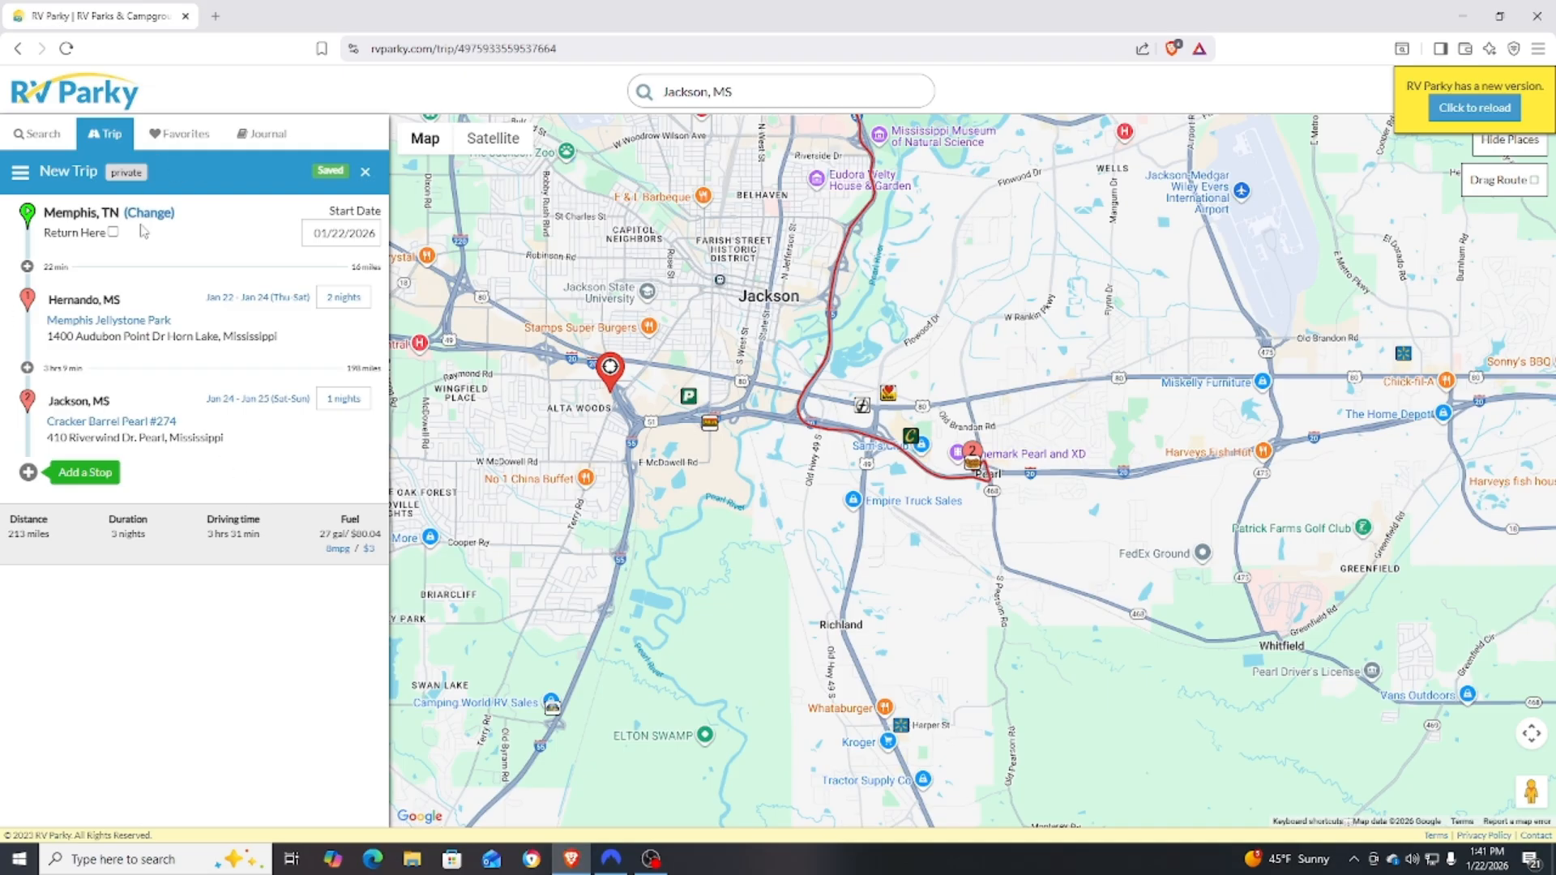
Review the actions available for the trip and the sharing choices for who can view it.
left_click(22, 179)
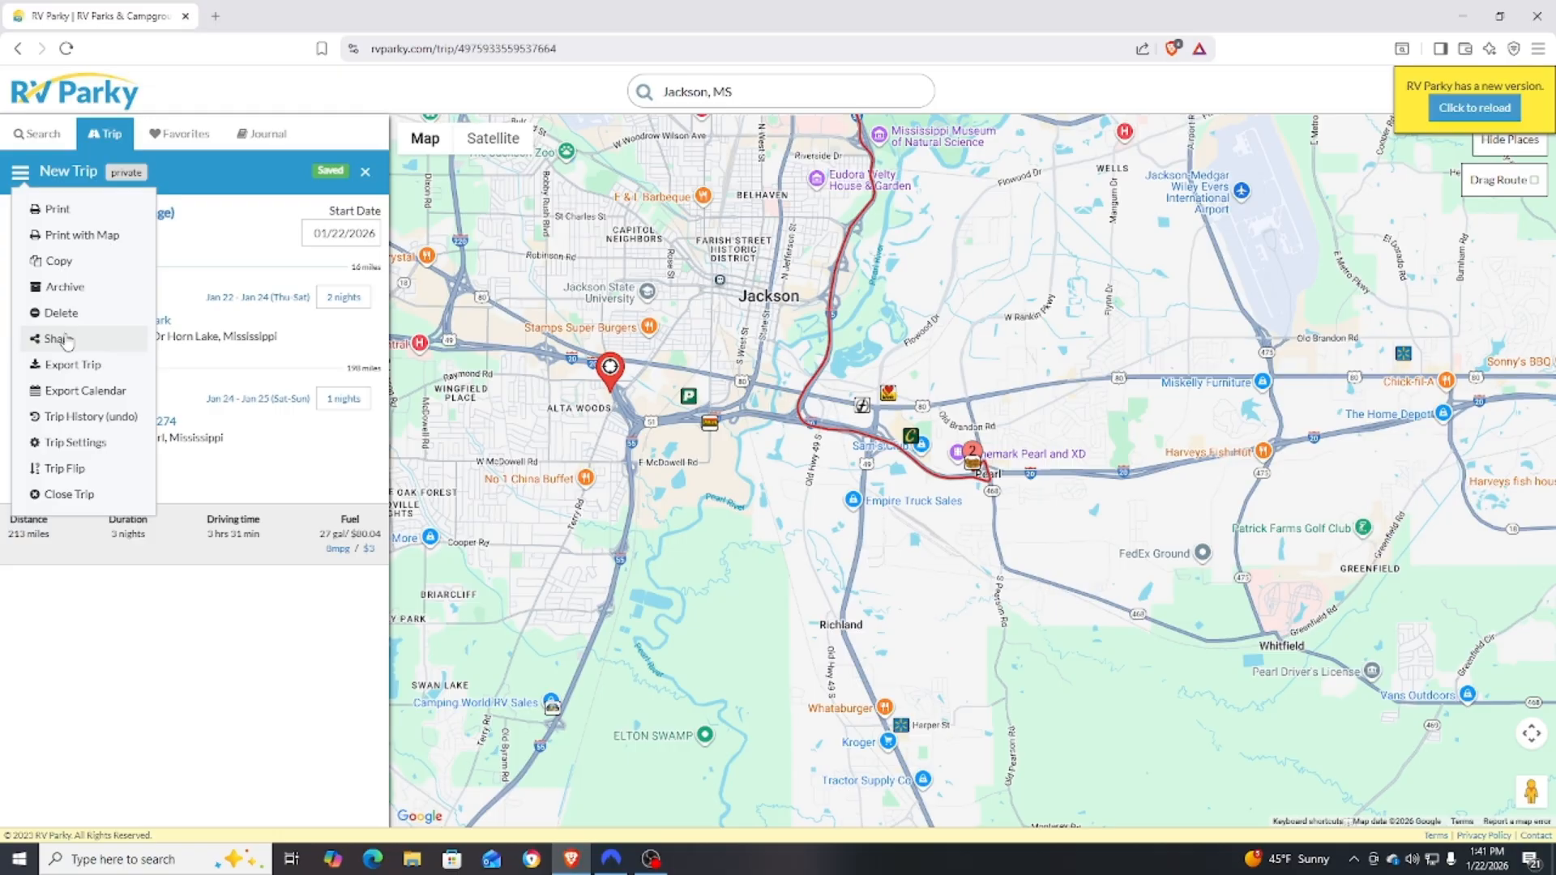
left_click(138, 628)
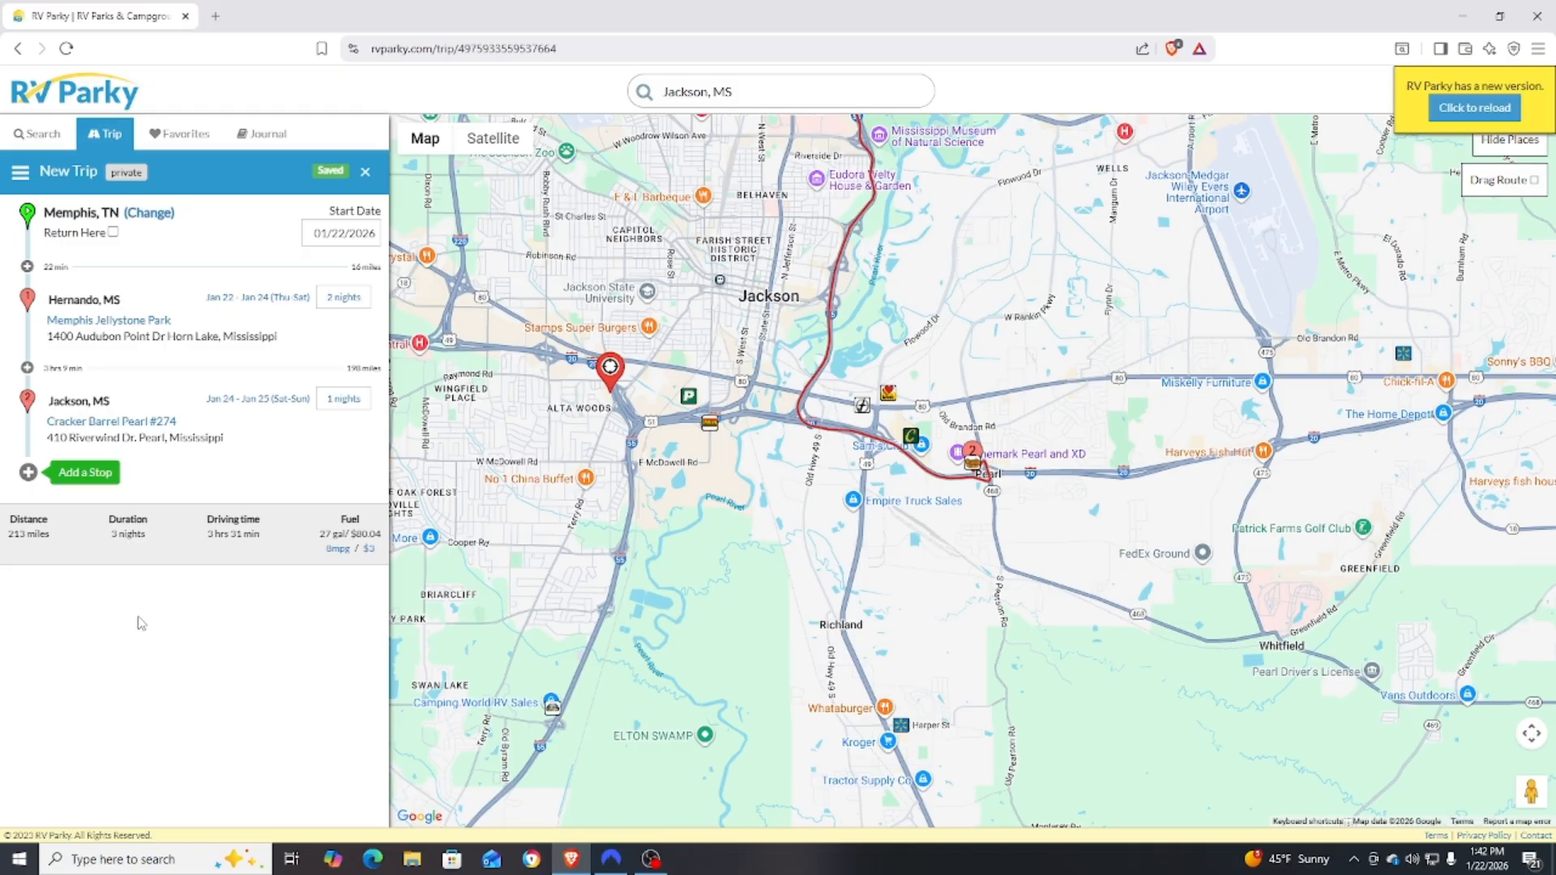
left_click(21, 172)
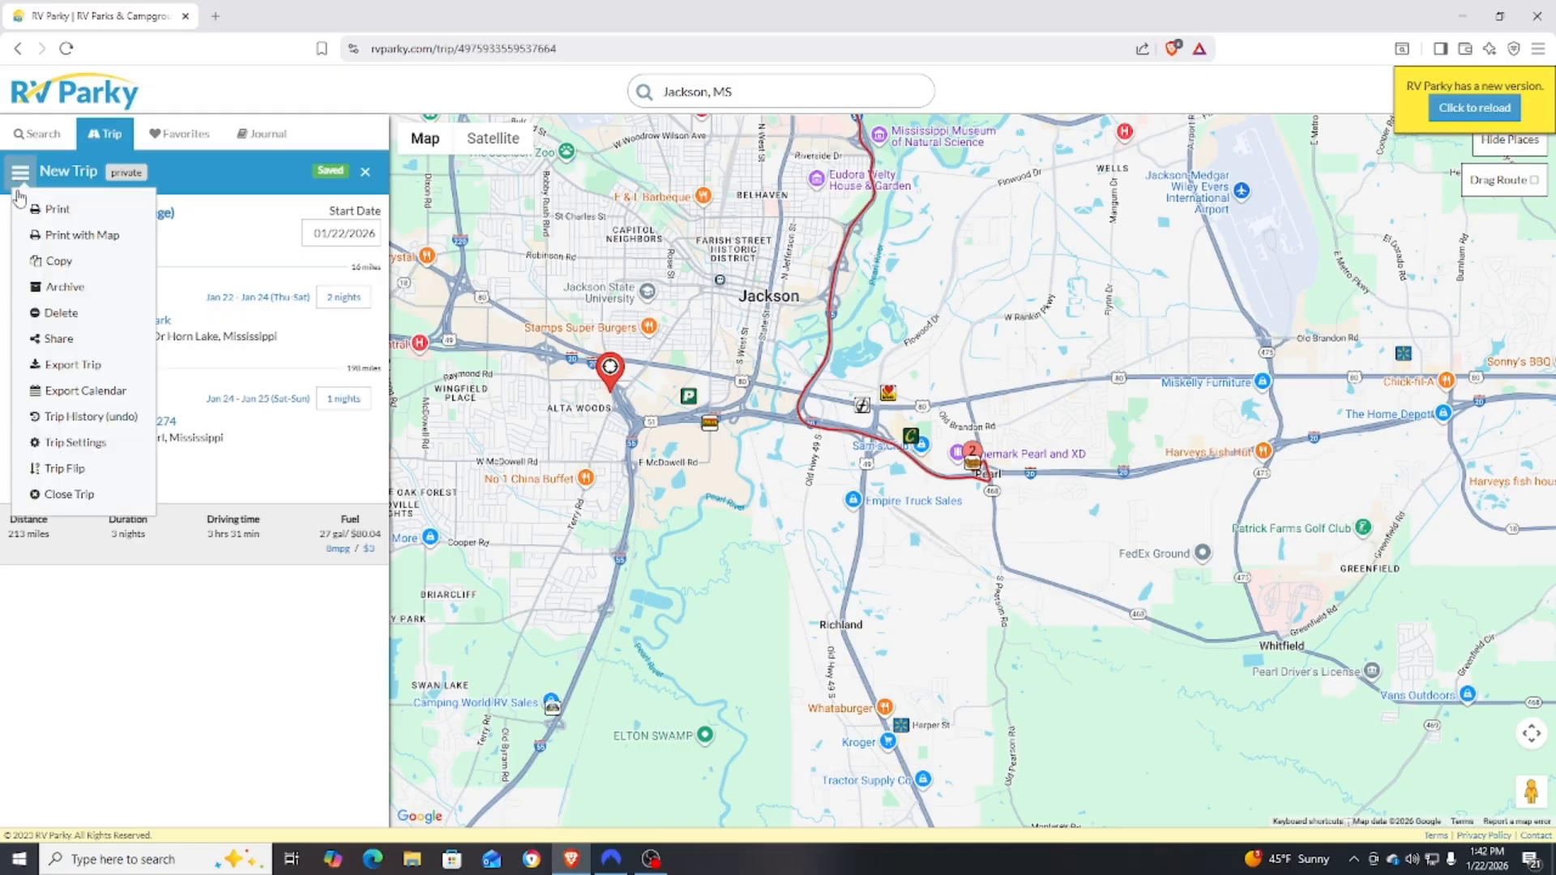
left_click(42, 338)
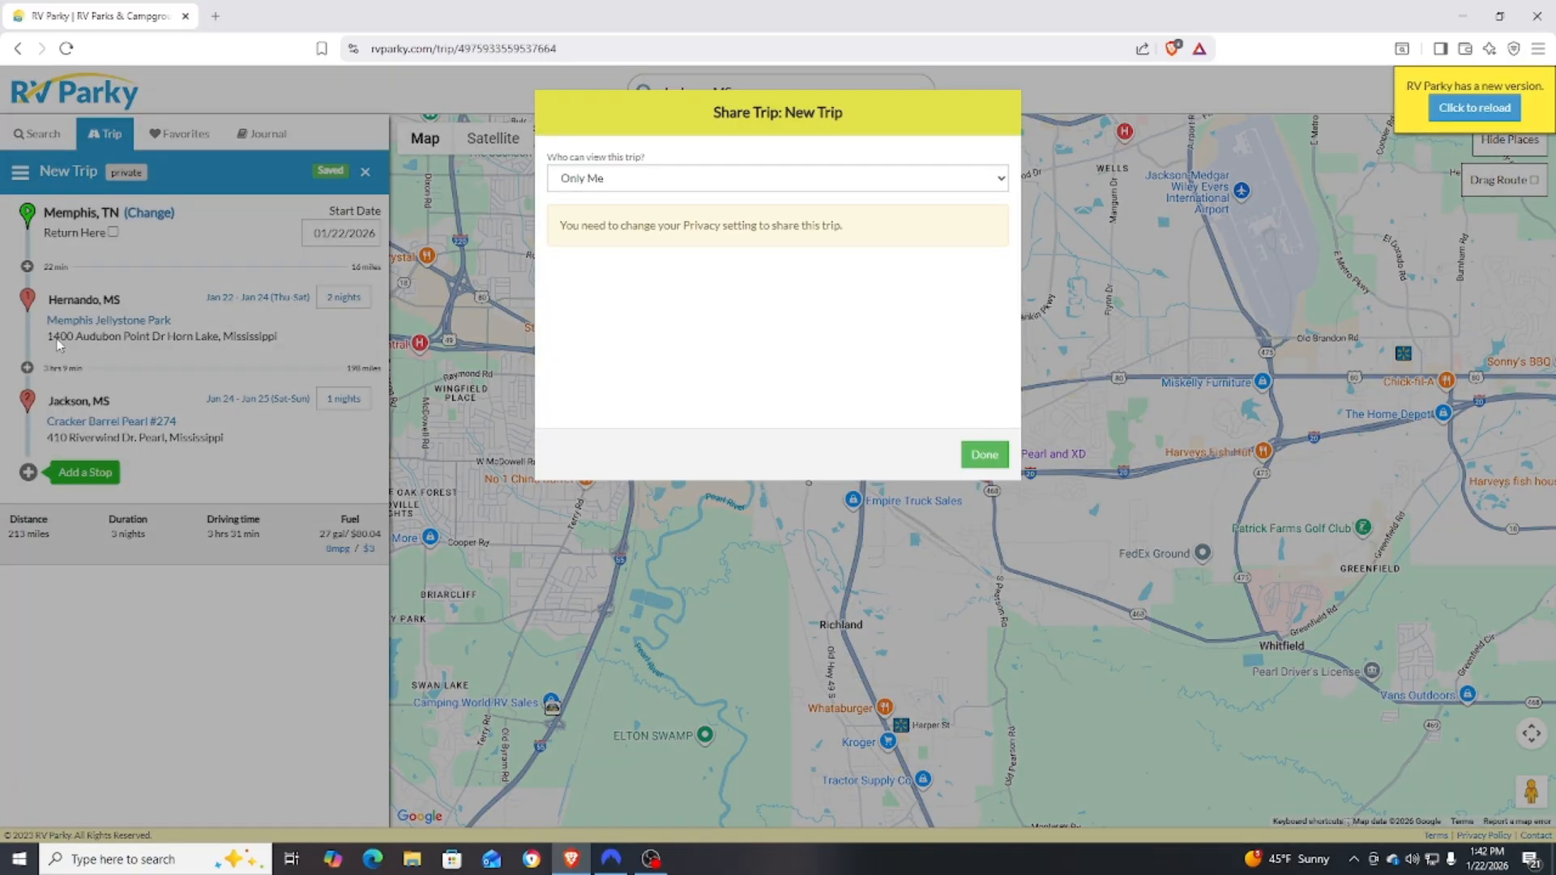
left_click(629, 183)
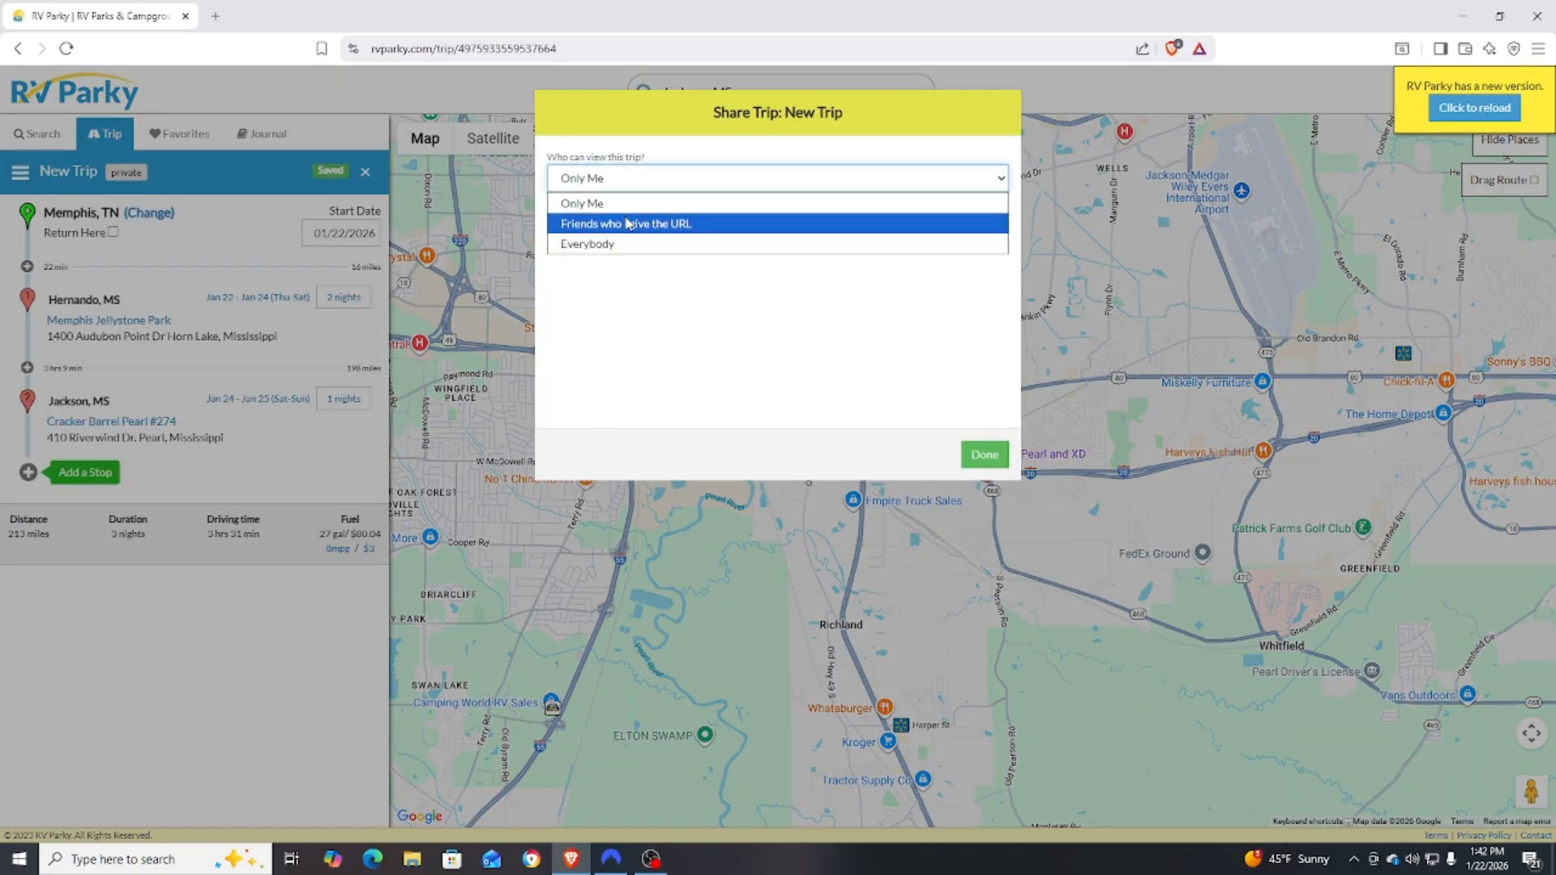
left_click(985, 456)
left_click(20, 175)
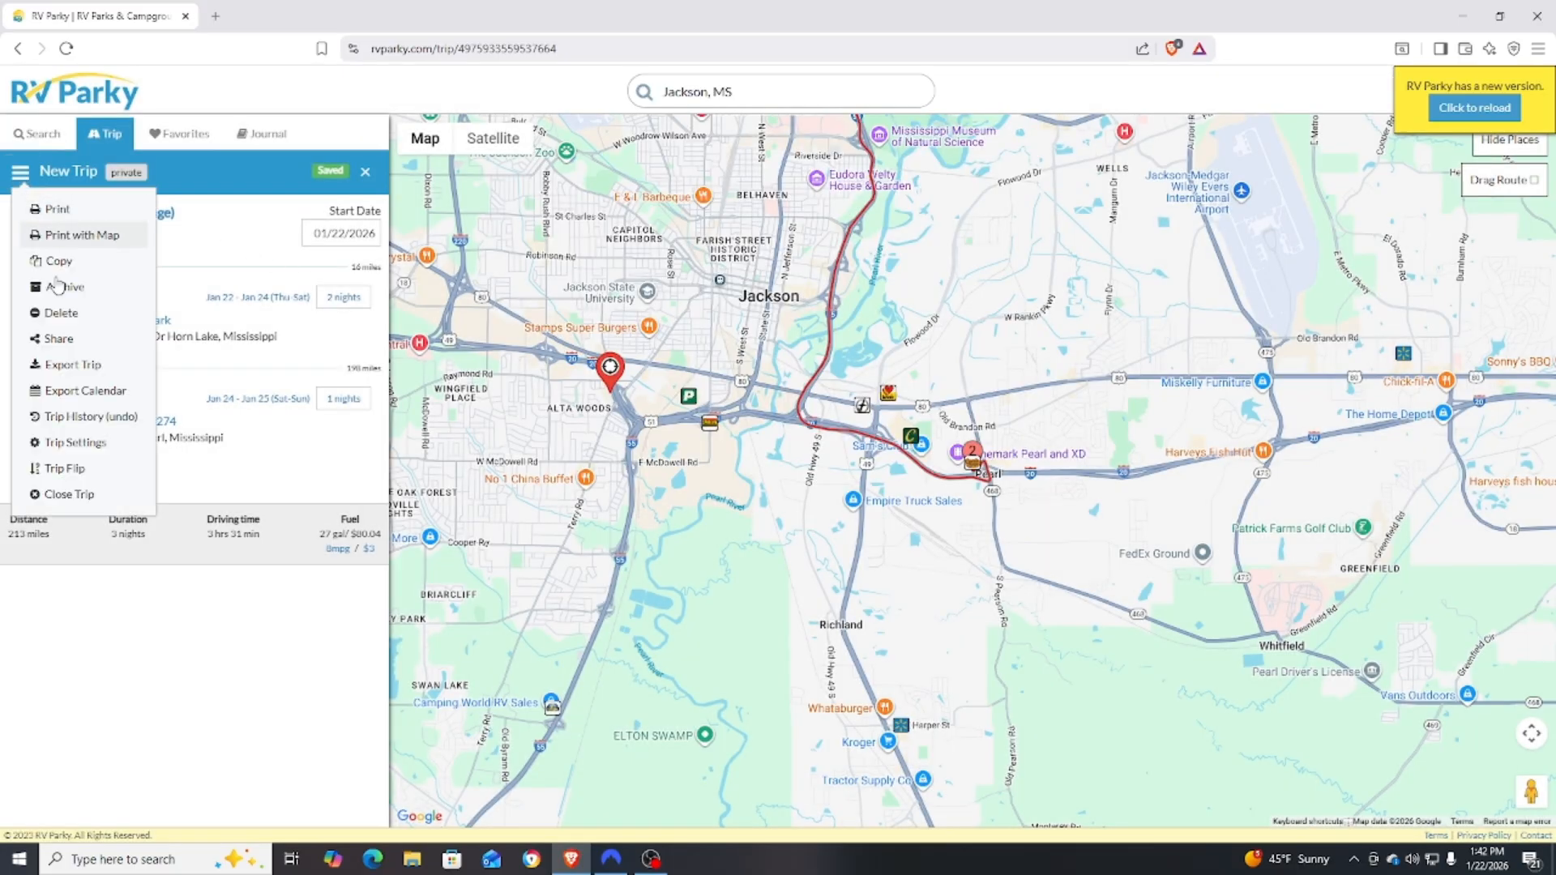
left_click(145, 592)
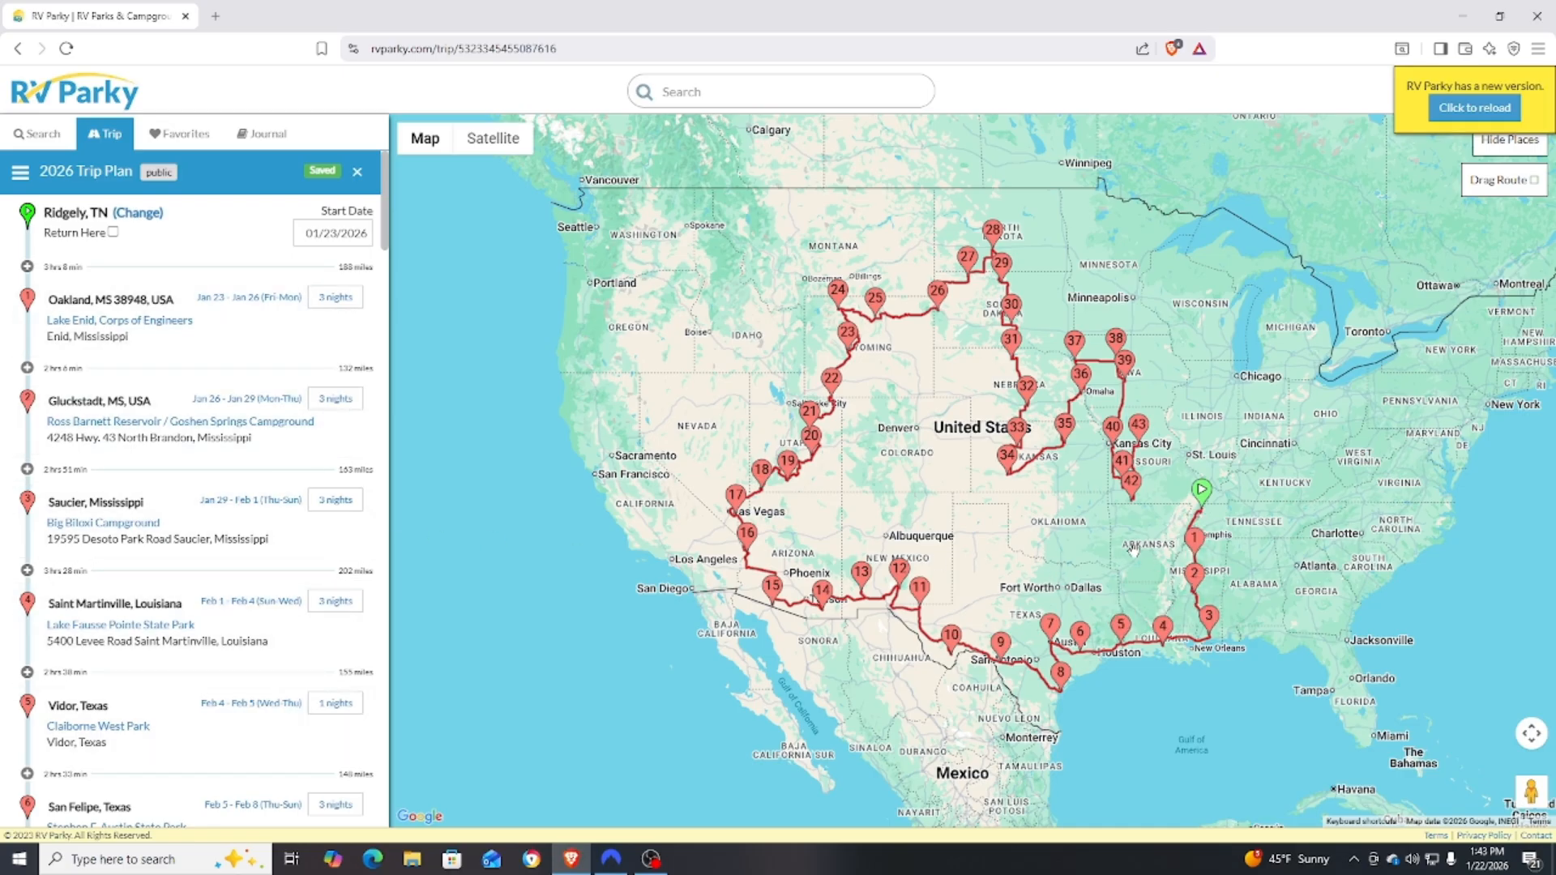
Examine the full route and numbered stops of the 2026 Trip Plan on the map.
scroll(1136, 552, "down", 2)
scroll(1133, 549, "up", 3)
scroll(1133, 549, "up", 3)
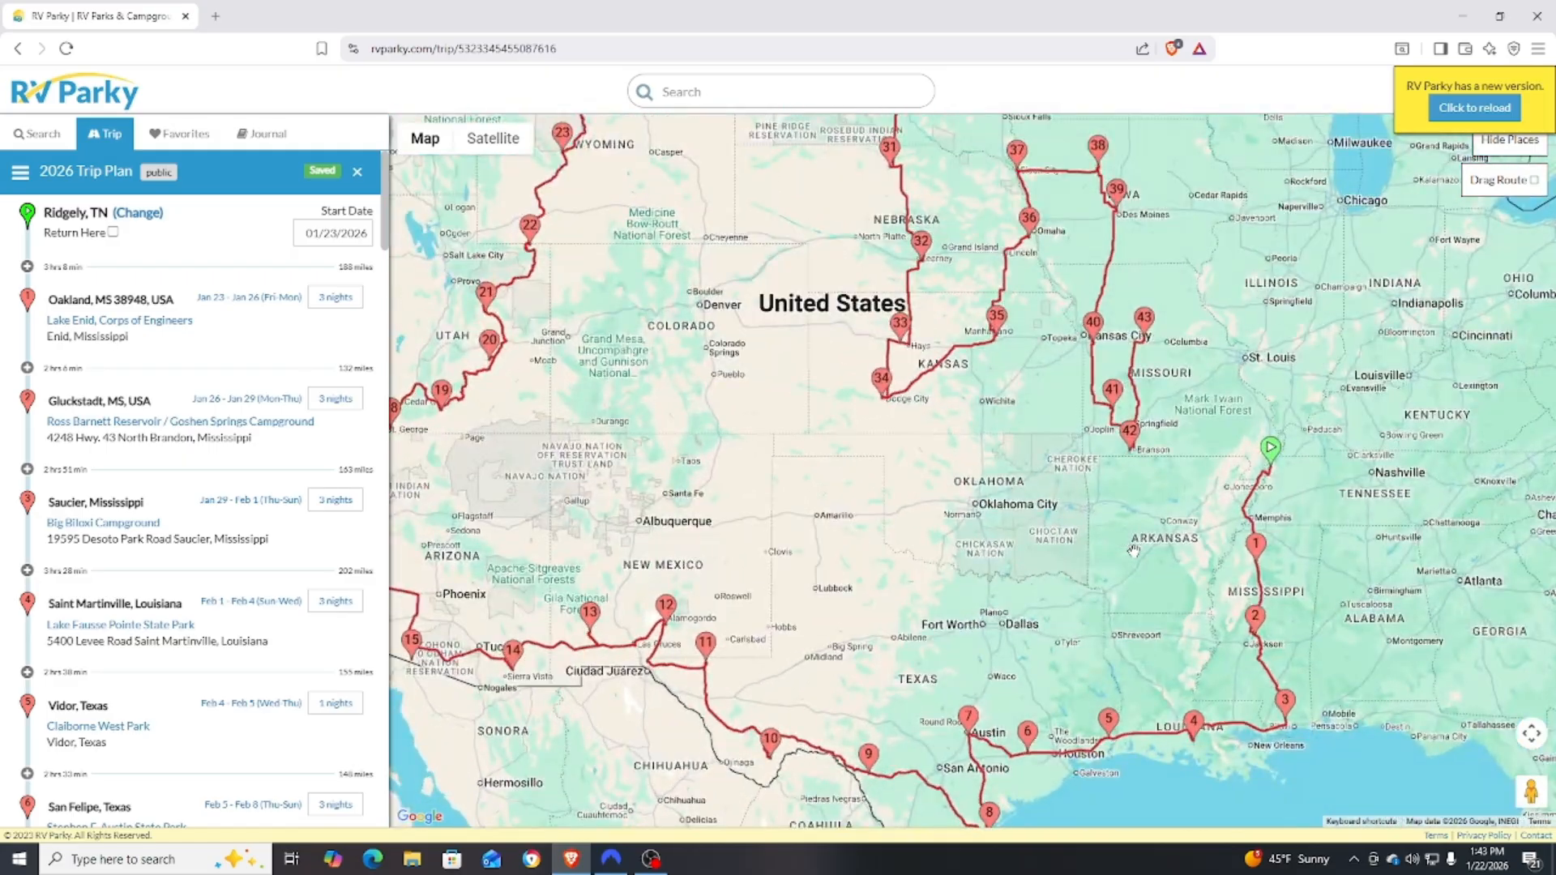
scroll(1134, 550, "down", 2)
left_click_drag(504, 599, 647, 597)
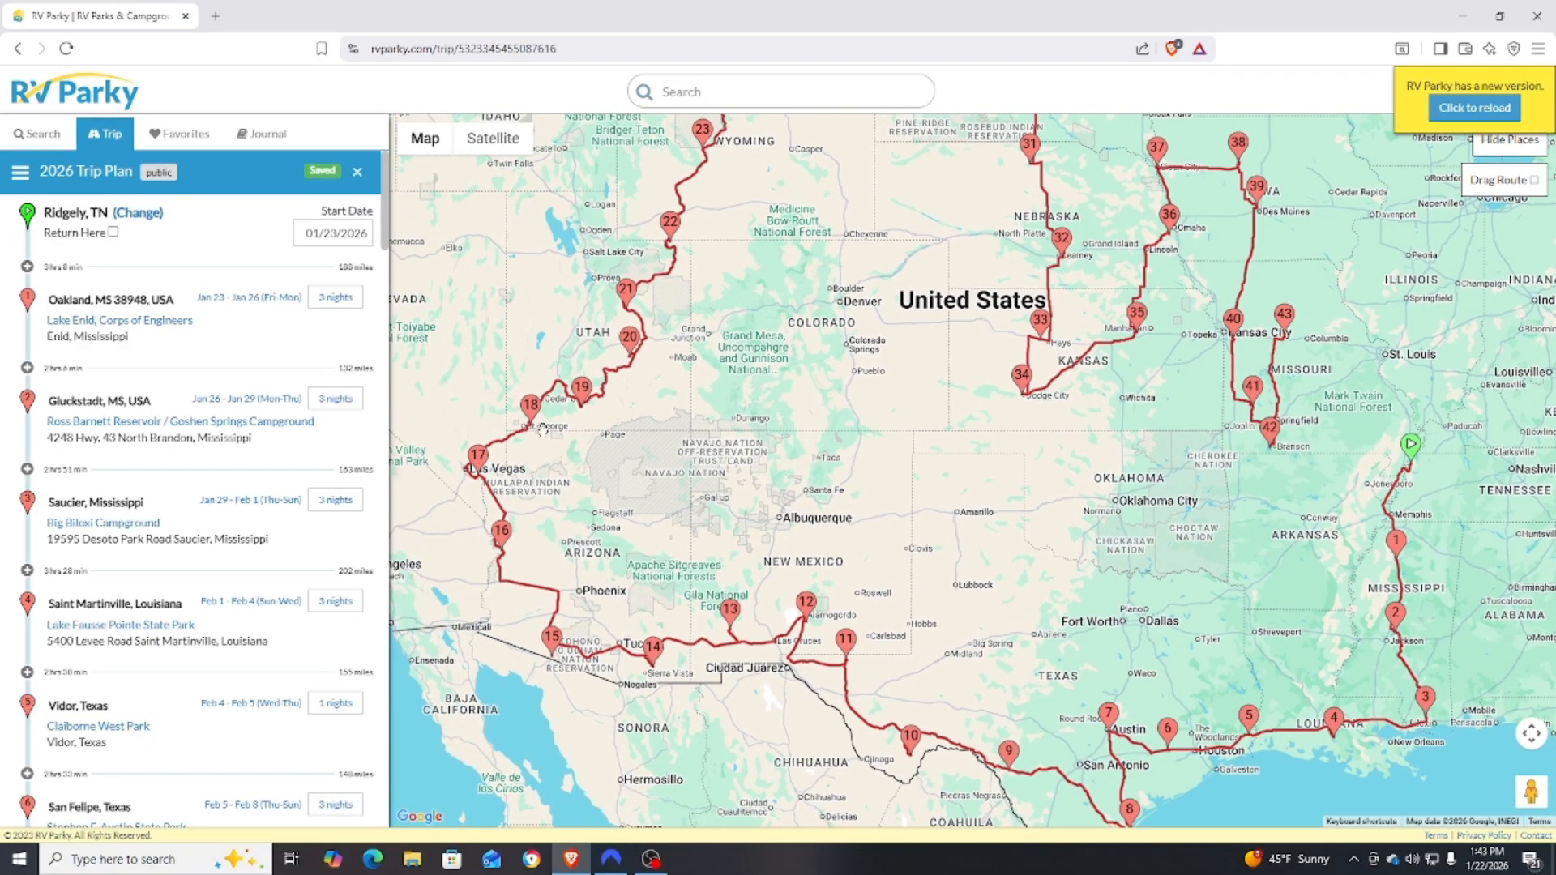
left_click_drag(909, 401, 775, 499)
scroll(1009, 511, "down", 1)
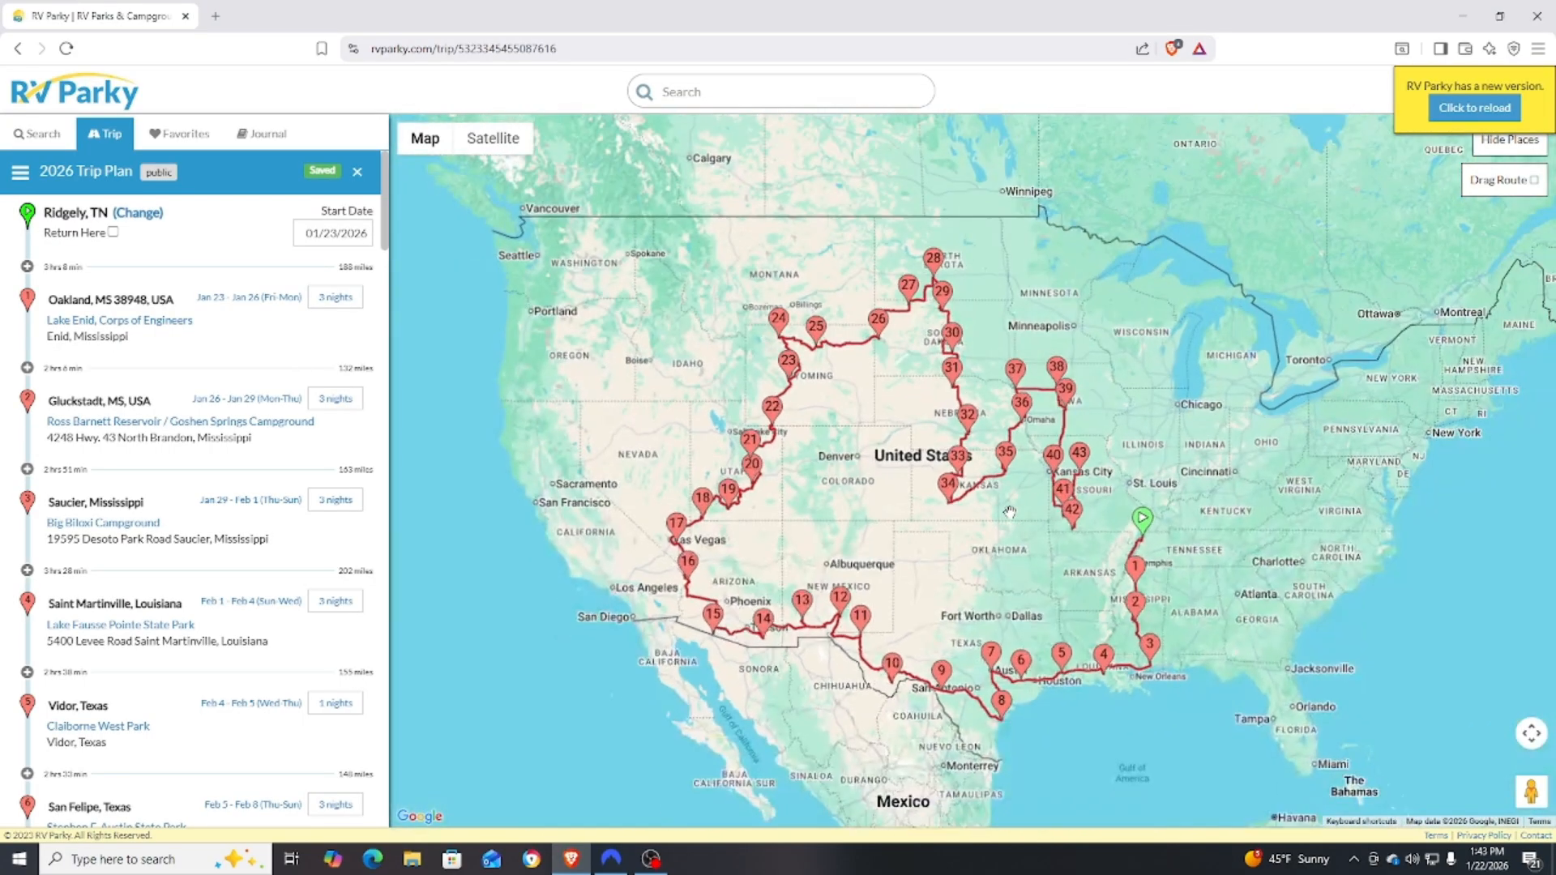